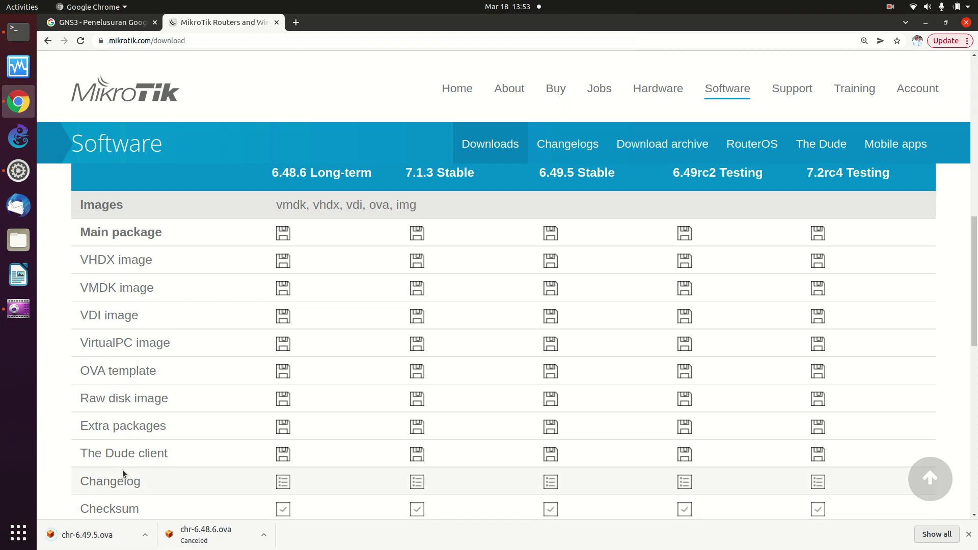
Show the downloaded chr-6.49.5.ova in its folder from Chrome's download bar.
{"action": "left_click", "coordinate": [145, 535]}
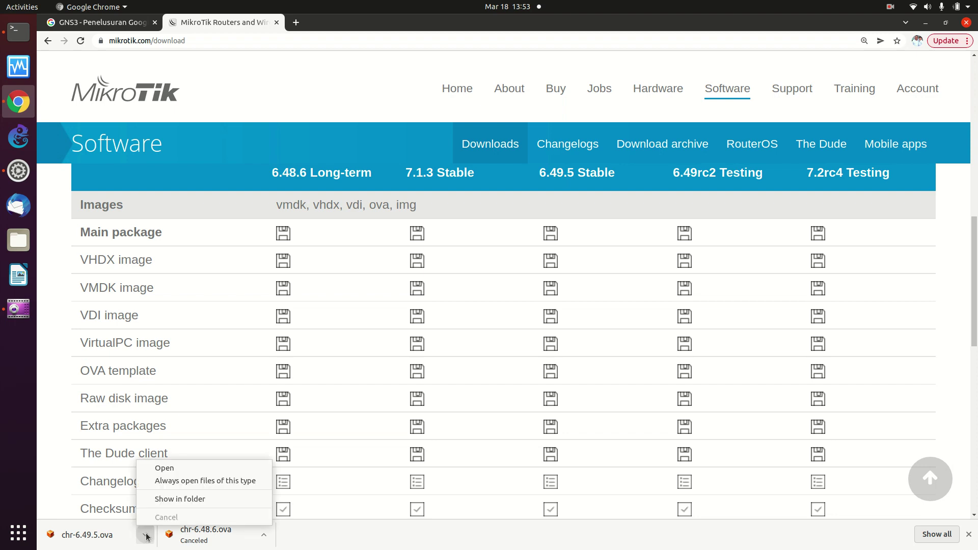
{"action": "left_click", "coordinate": [172, 500]}
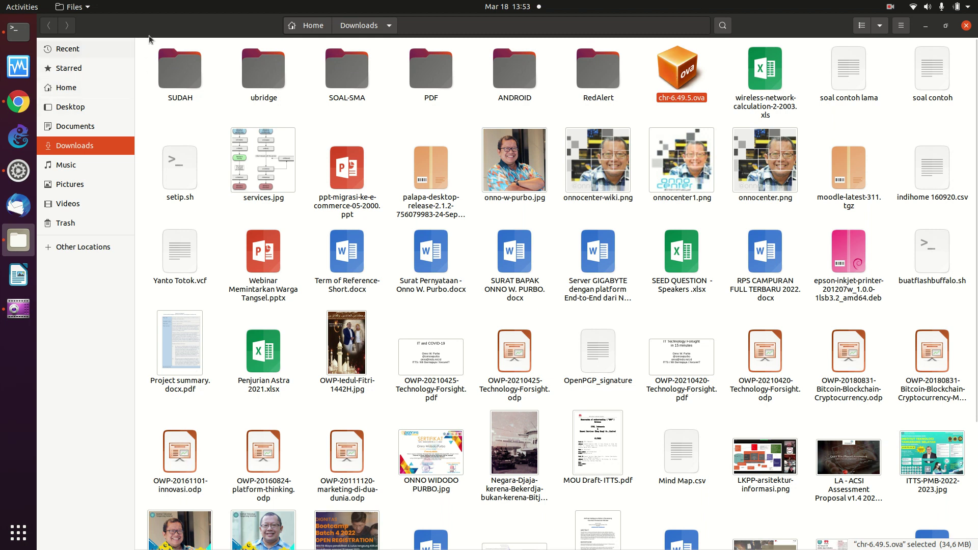
Launch Oracle VM VirtualBox Manager from the dock.
{"action": "left_click", "coordinate": [21, 72]}
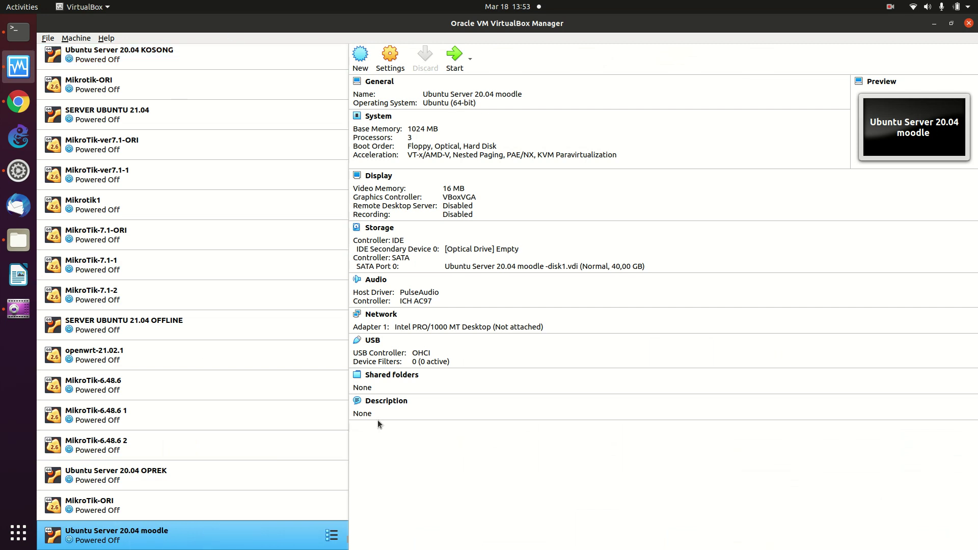
Open the Import Appliance wizard with Local File System as the source.
{"action": "left_click", "coordinate": [358, 71]}
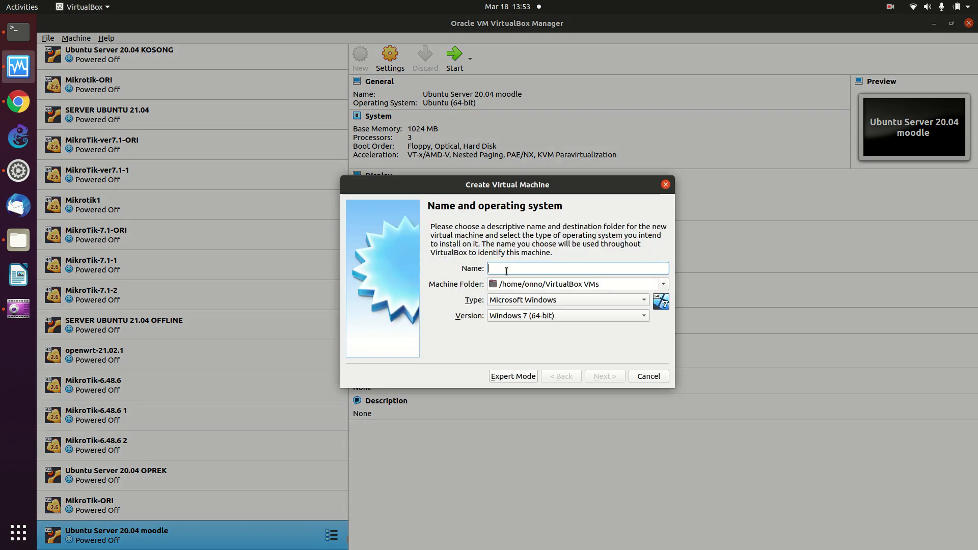
{"action": "left_click", "coordinate": [634, 381]}
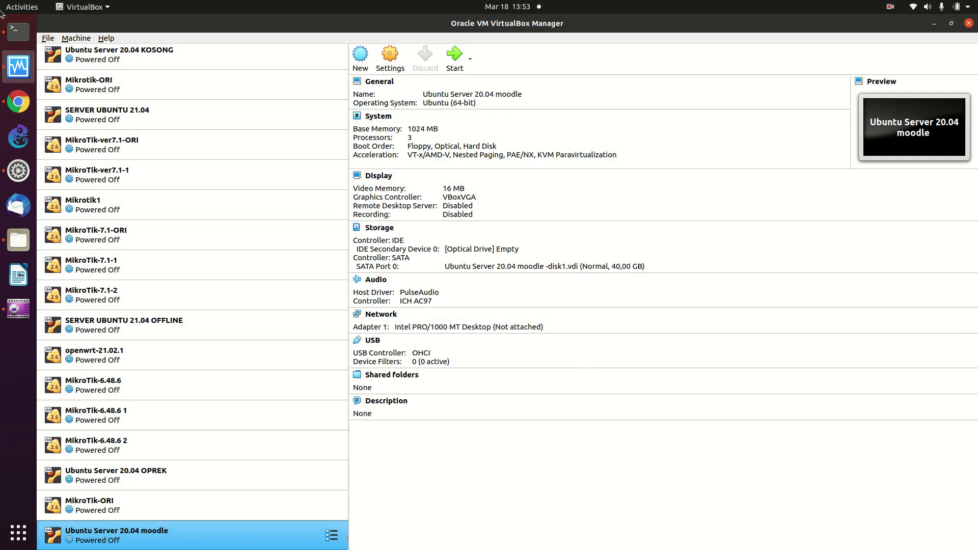
{"action": "left_click", "coordinate": [49, 38]}
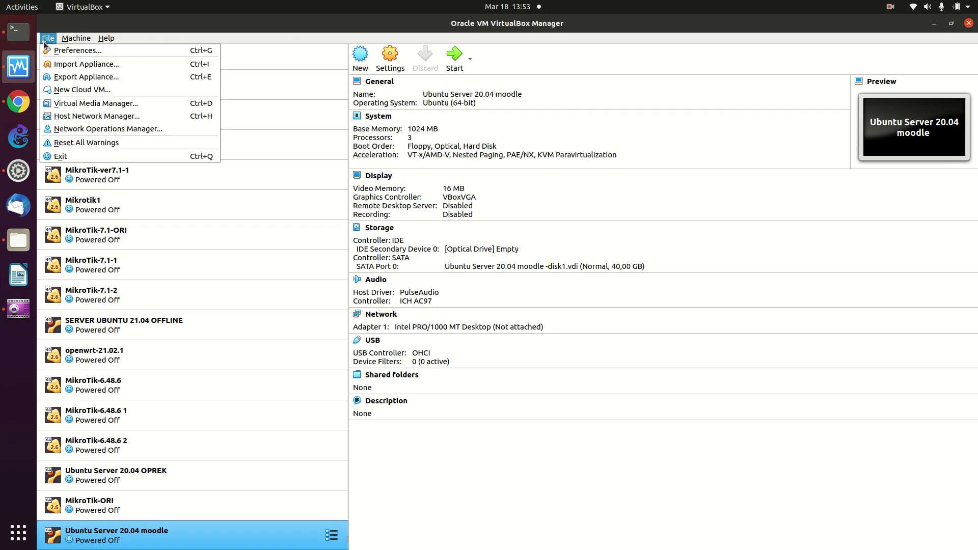
{"action": "left_click", "coordinate": [71, 64]}
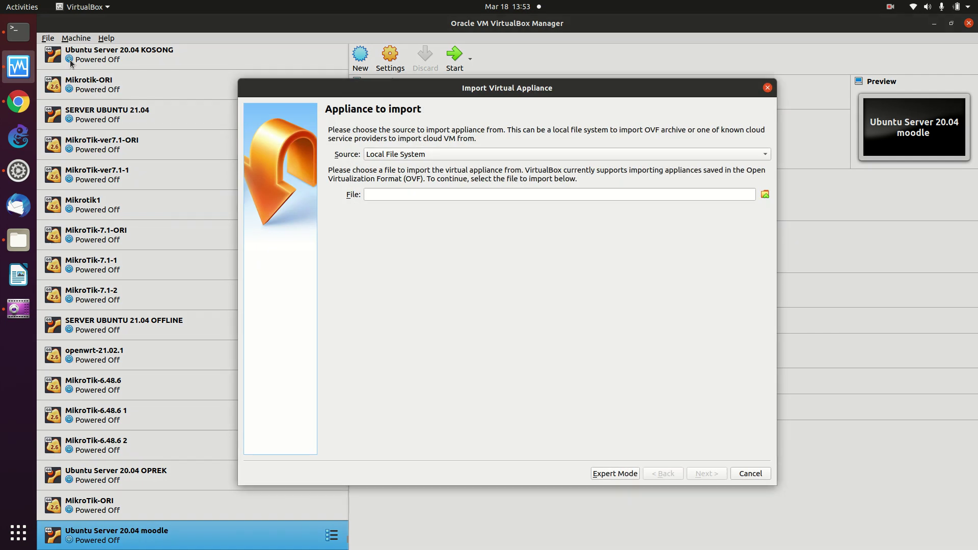
{"action": "left_click", "coordinate": [406, 155]}
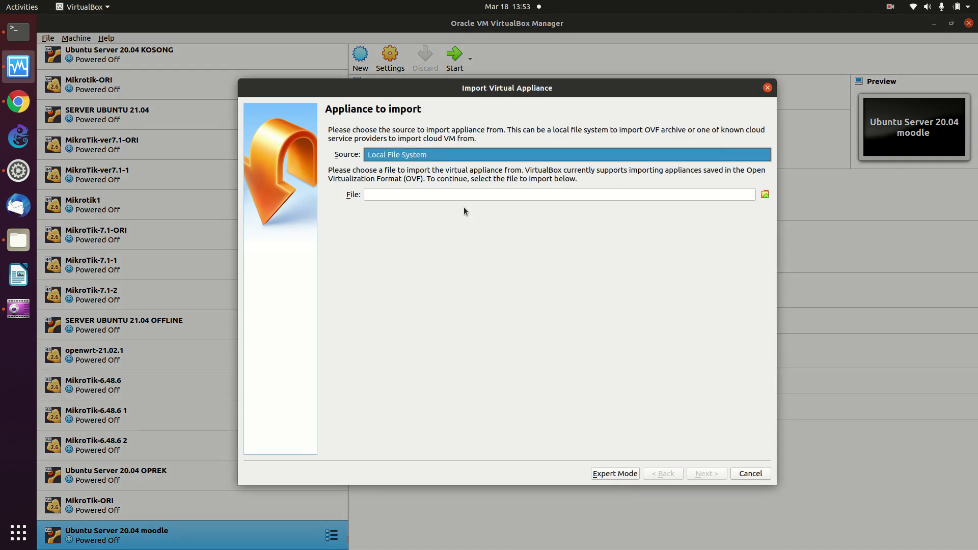
{"action": "left_click", "coordinate": [767, 193]}
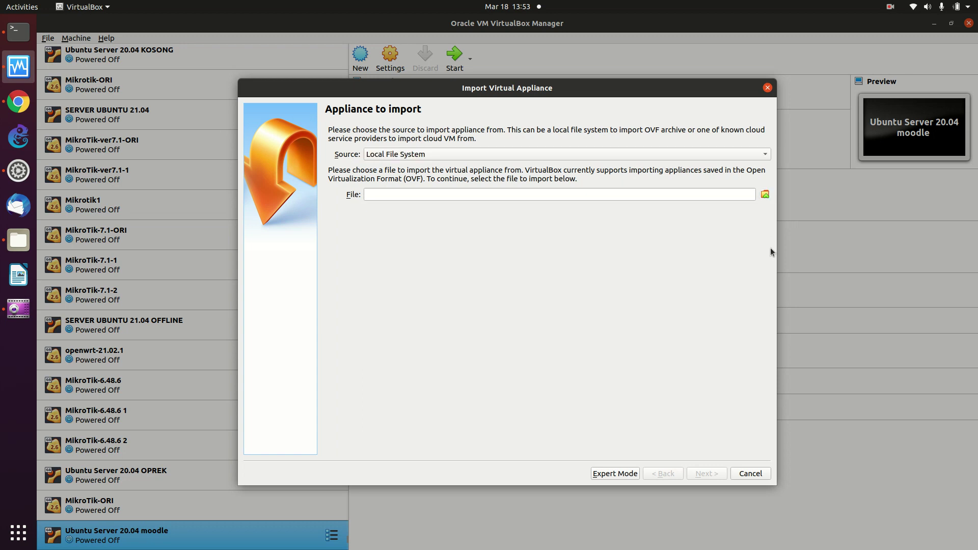
Choose chr-6.49.5.ova from Downloads as the appliance file to import.
{"action": "left_click", "coordinate": [764, 194]}
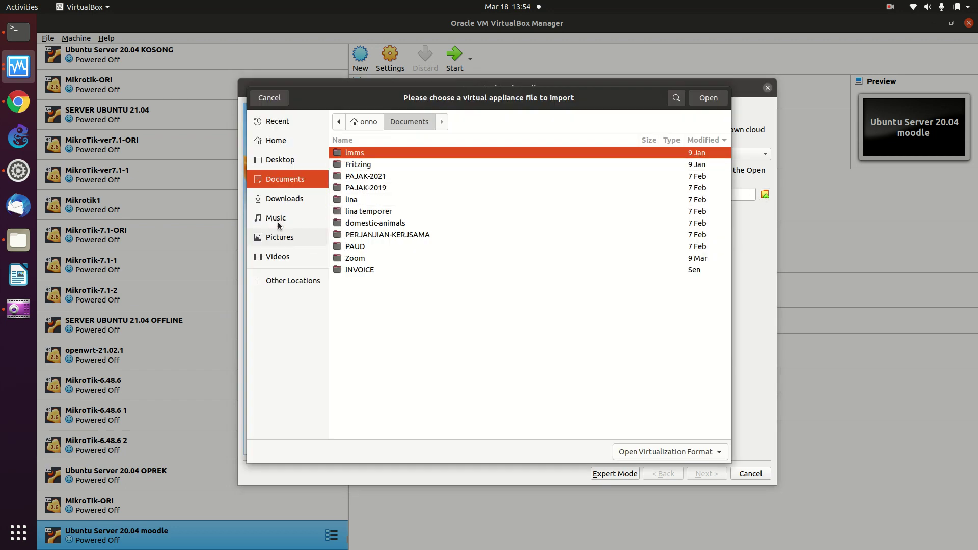
{"action": "left_click", "coordinate": [284, 198]}
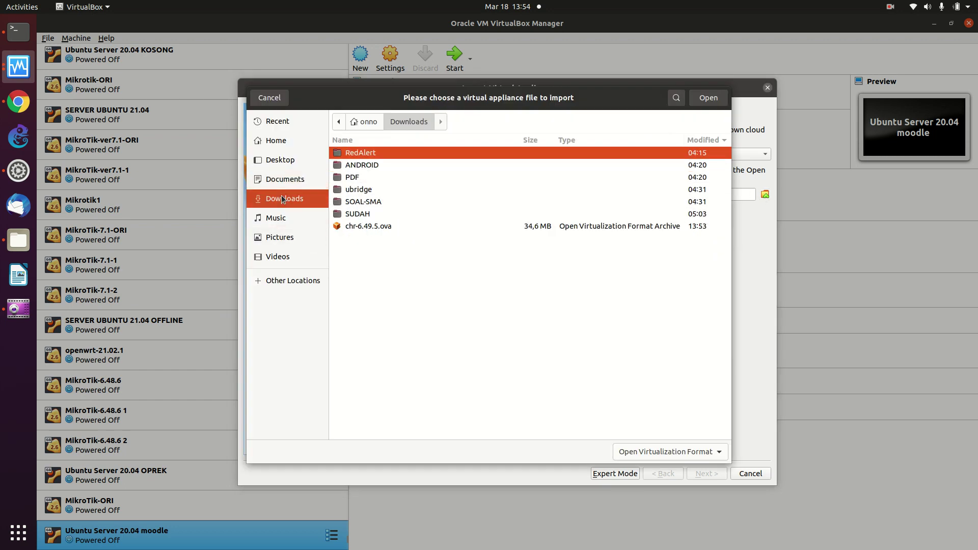
{"action": "left_click", "coordinate": [406, 228]}
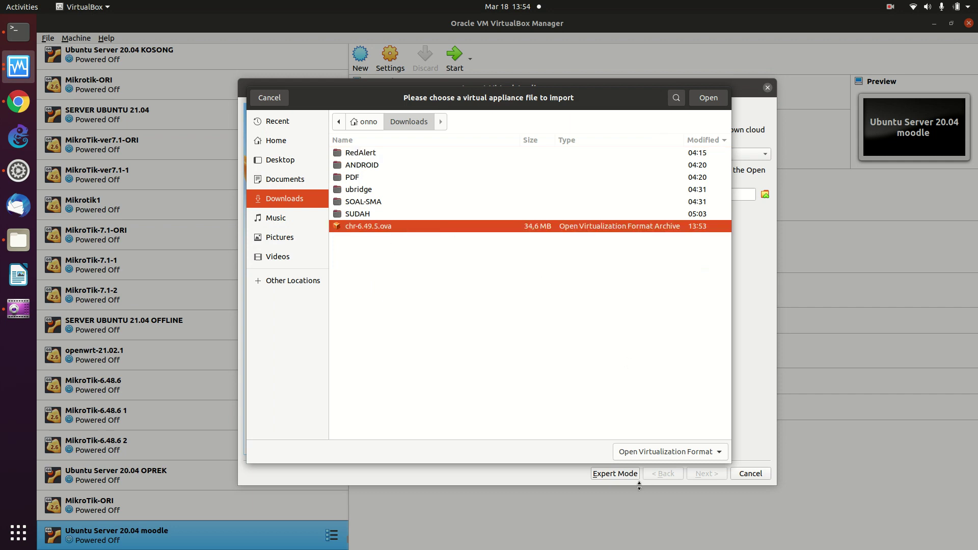
{"action": "left_click", "coordinate": [631, 456]}
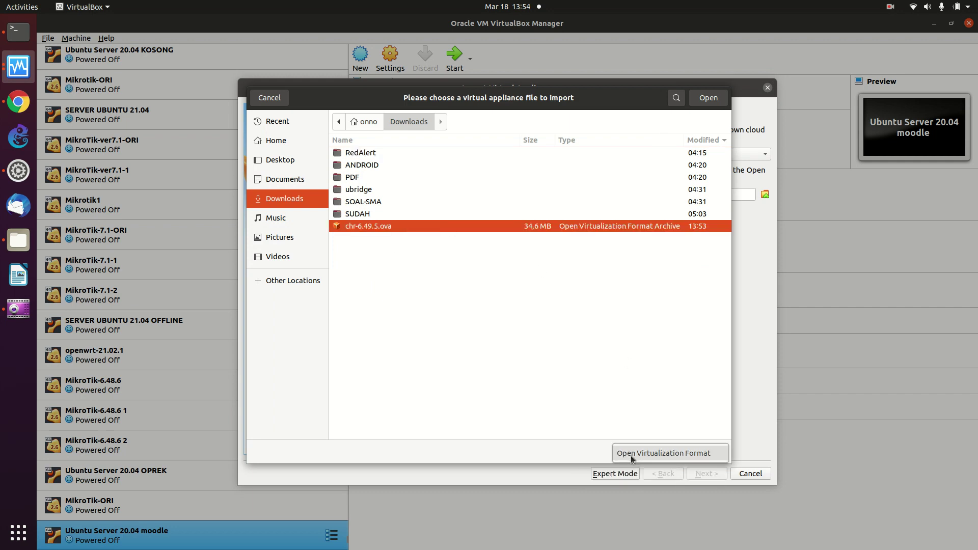
{"action": "left_click", "coordinate": [679, 453]}
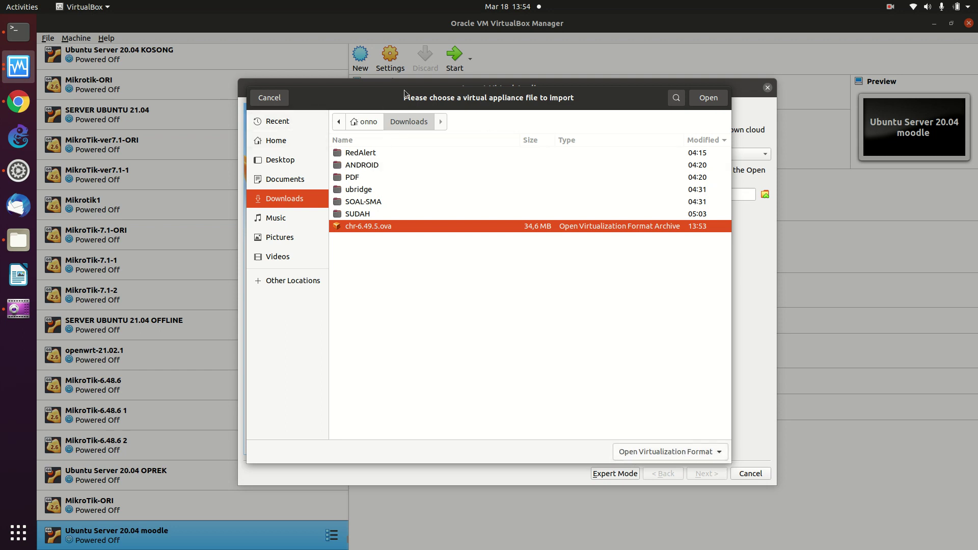
{"action": "left_click", "coordinate": [701, 102]}
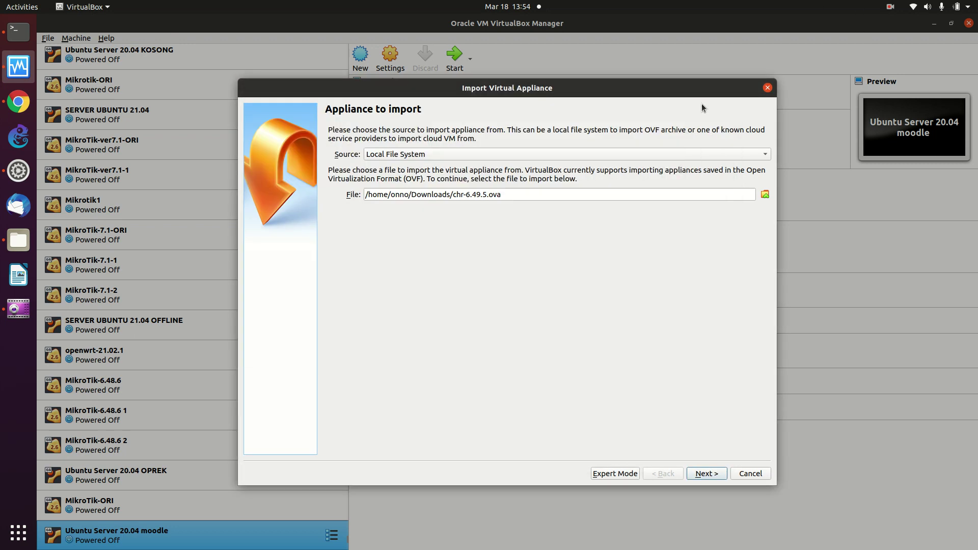
Import MikroTik_RouterOS_CHR, generating new MAC addresses for all network adapters.
{"action": "left_click", "coordinate": [705, 481]}
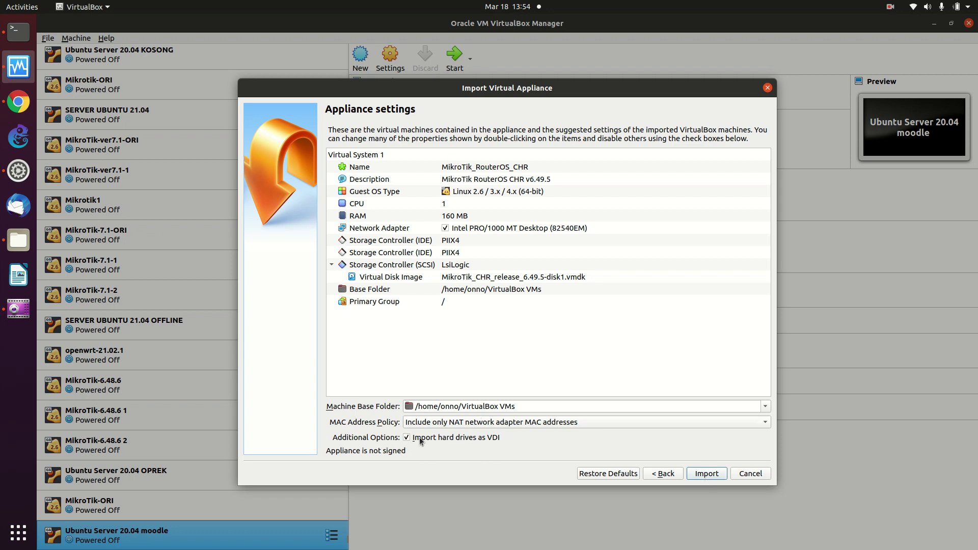
{"action": "left_click", "coordinate": [434, 422]}
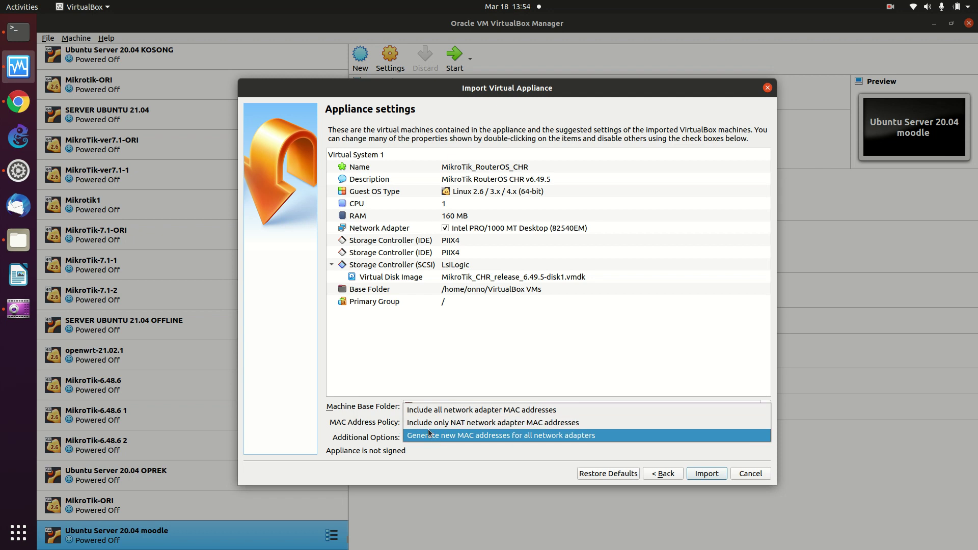
{"action": "left_click", "coordinate": [431, 436]}
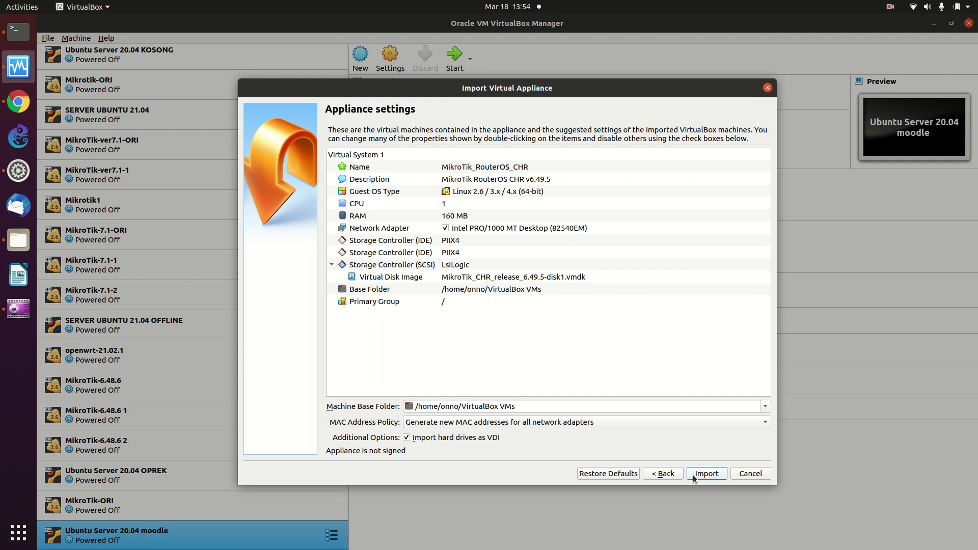
{"action": "left_click", "coordinate": [706, 473]}
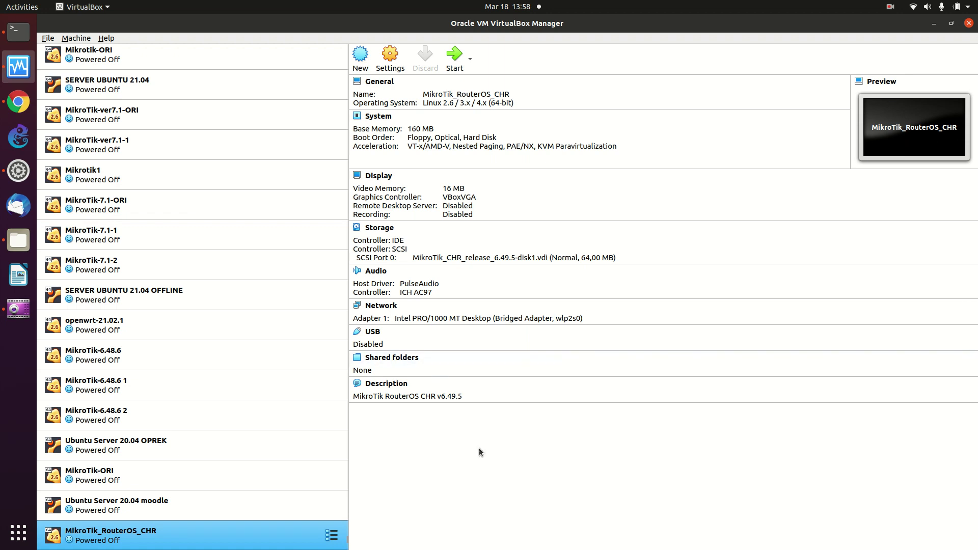
Start cloning MikroTik_RouterOS_CHR and name the clone MikroTik_Tangsel1.
{"action": "right_click", "coordinate": [304, 524]}
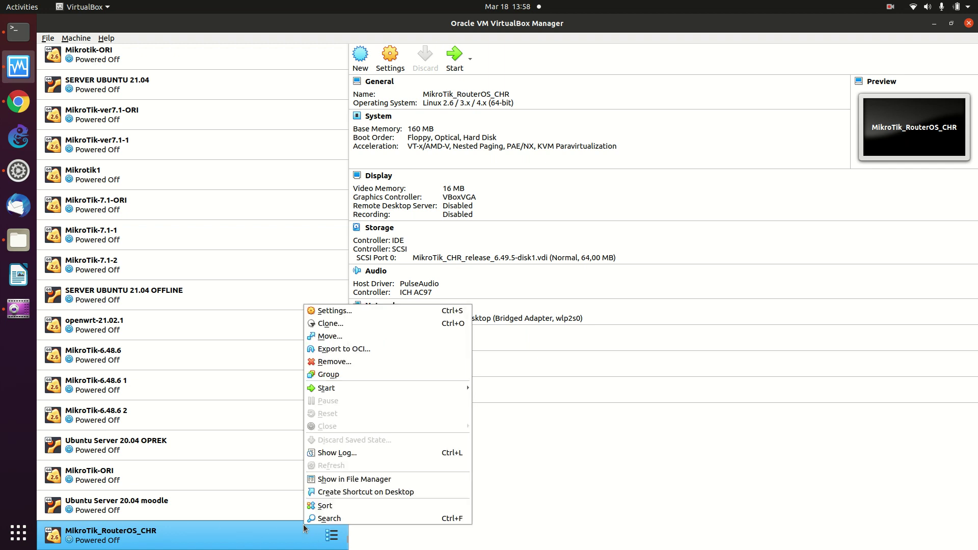
{"action": "left_click", "coordinate": [350, 324]}
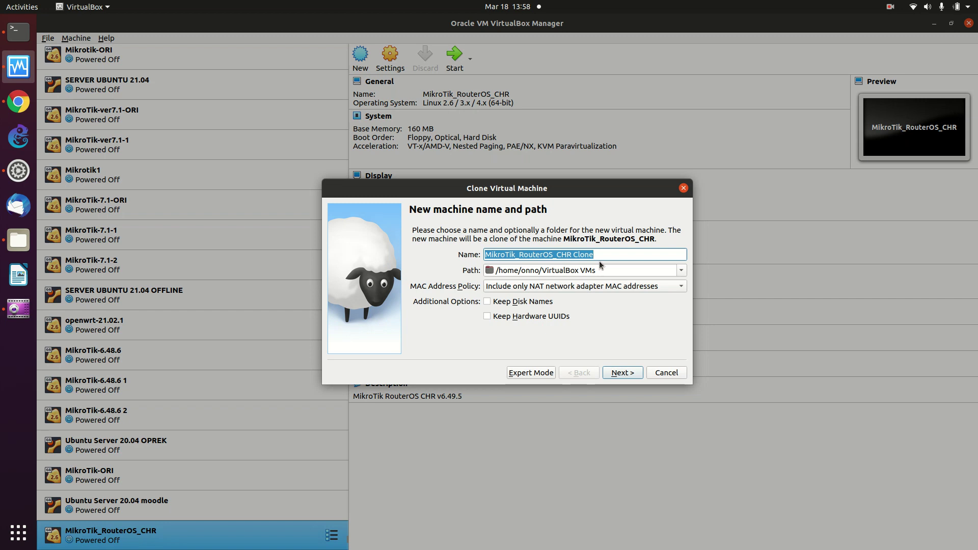
{"action": "left_click", "coordinate": [604, 254]}
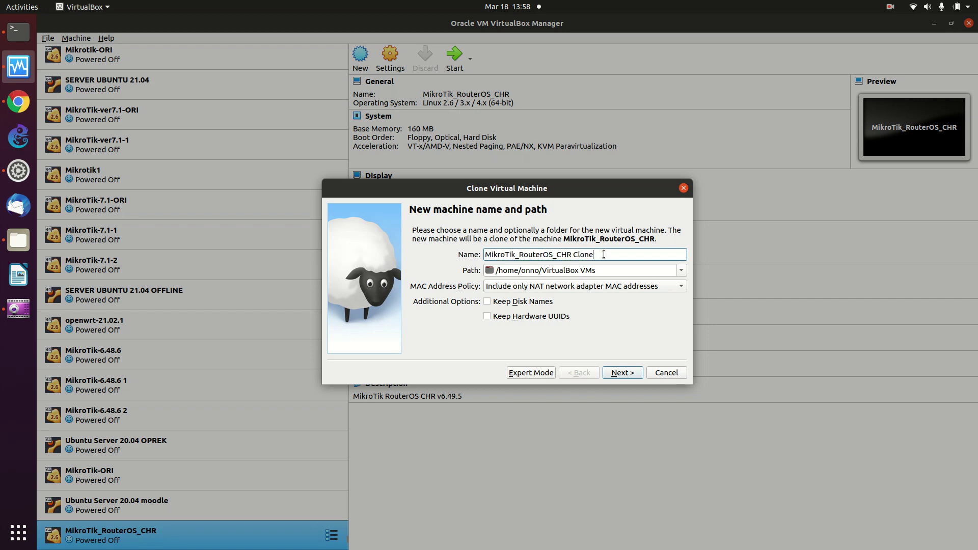
{"action": "key", "text": "BackSpace"}
{"action": "key", "text": "BackSpace"}
{"action": "key", "text": "BackSpace"}
{"action": "key", "text": "BackSpace"}
{"action": "key", "text": "BackSpace"}
{"action": "key", "text": "BackSpace"}
{"action": "key", "text": "BackSpace"}
{"action": "key", "text": "BackSpace"}
{"action": "key", "text": "BackSpace"}
{"action": "key", "text": "BackSpace"}
{"action": "key", "text": "BackSpace"}
{"action": "key", "text": "BackSpace"}
{"action": "key", "text": "BackSpace"}
{"action": "key", "text": "BackSpace"}
{"action": "key", "text": "BackSpace"}
{"action": "key", "text": "BackSpace"}
{"action": "key", "text": "BackSpace"}
{"action": "key", "text": "BackSpace"}
{"action": "key", "text": "BackSpace"}
{"action": "key", "text": "BackSpace"}
{"action": "key", "text": "BackSpace"}
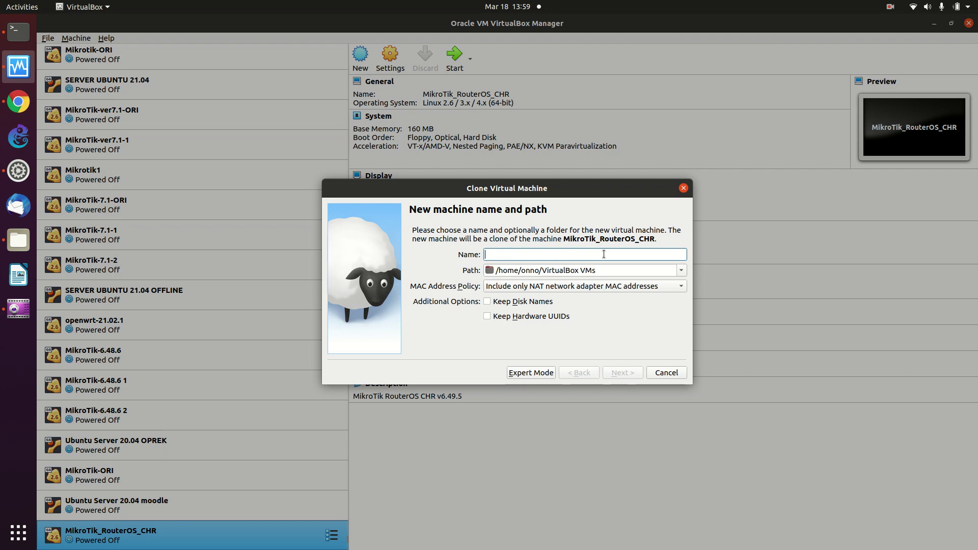
{"action": "key", "text": "ctrl+z"}
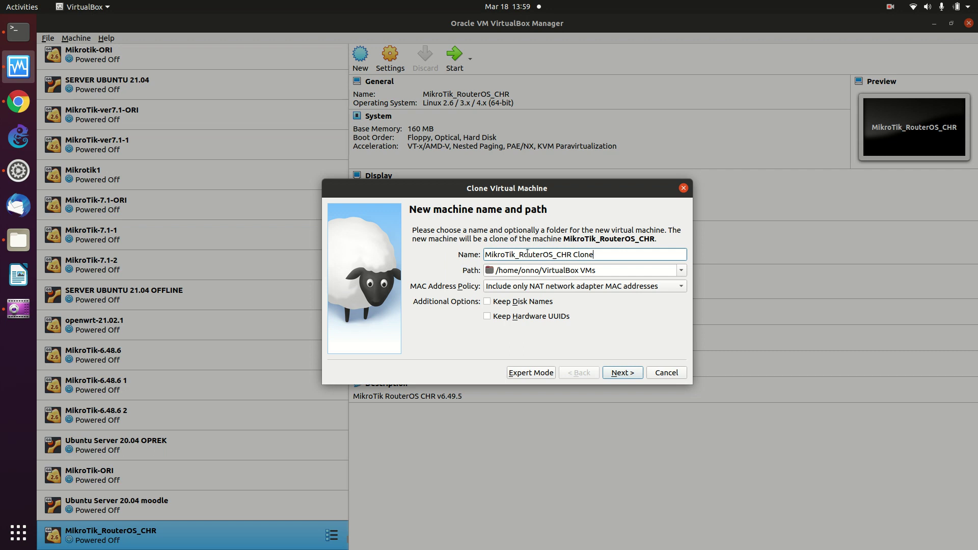
{"action": "left_click_drag", "start_coordinate": [524, 254], "coordinate": [587, 260]}
{"action": "key", "text": "BackSpace"}
{"action": "key", "text": "BackSpace"}
{"action": "type", "text": "Tik_Tangsel1"}
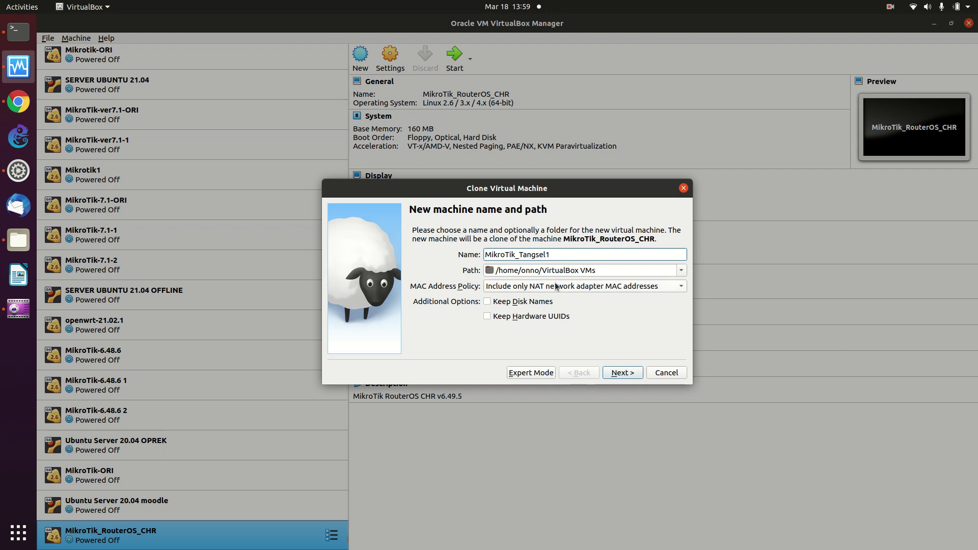
Generate new MAC addresses for all adapters and create a full clone.
{"action": "left_click", "coordinate": [613, 288]}
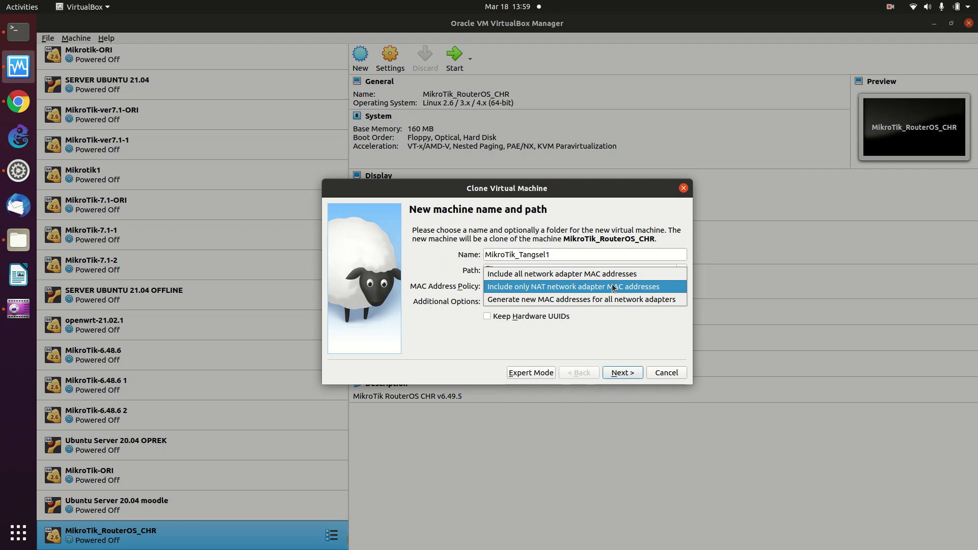
{"action": "left_click", "coordinate": [604, 299]}
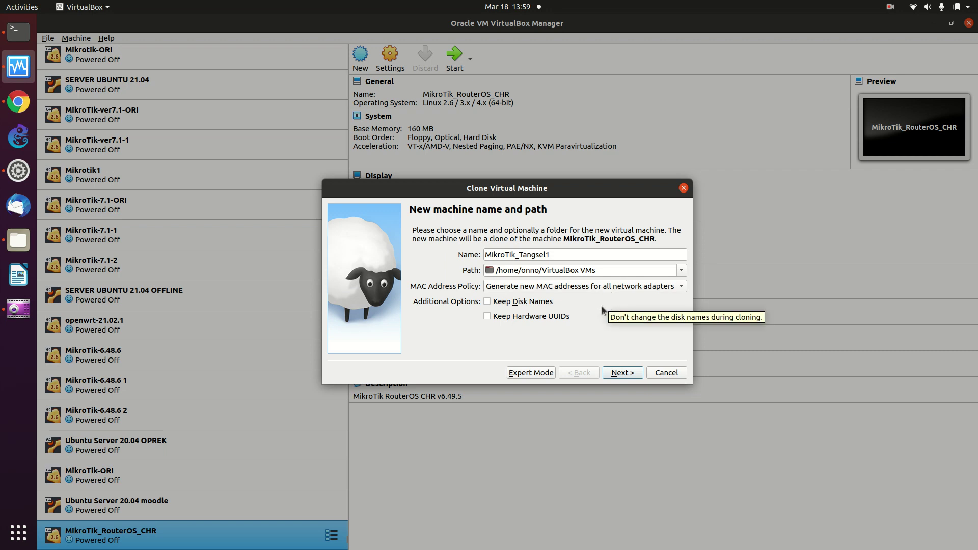
{"action": "left_click", "coordinate": [617, 373]}
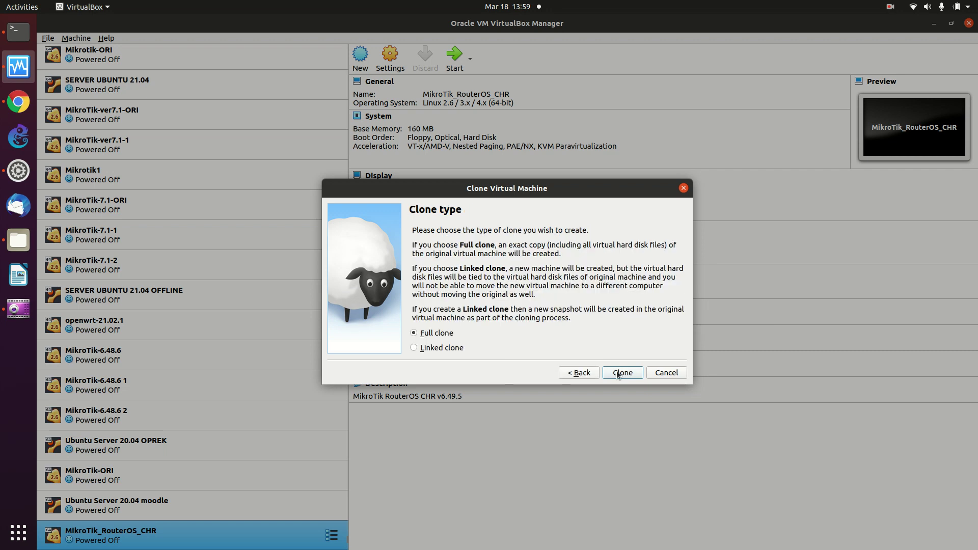
{"action": "left_click", "coordinate": [623, 374]}
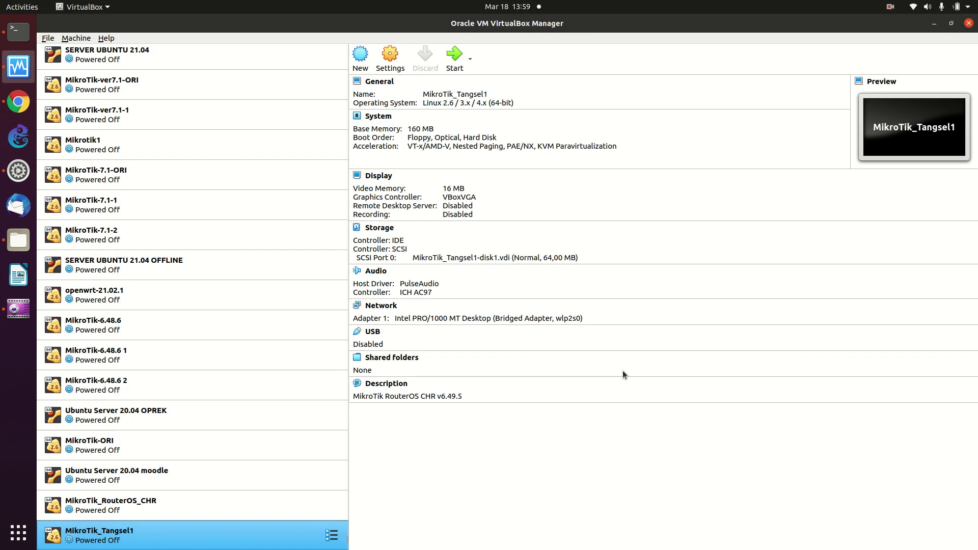
Full-clone MikroTik_Tangsel1 as MikroTik_Tangsel2 with new MAC addresses for all adapters.
{"action": "right_click", "coordinate": [243, 540]}
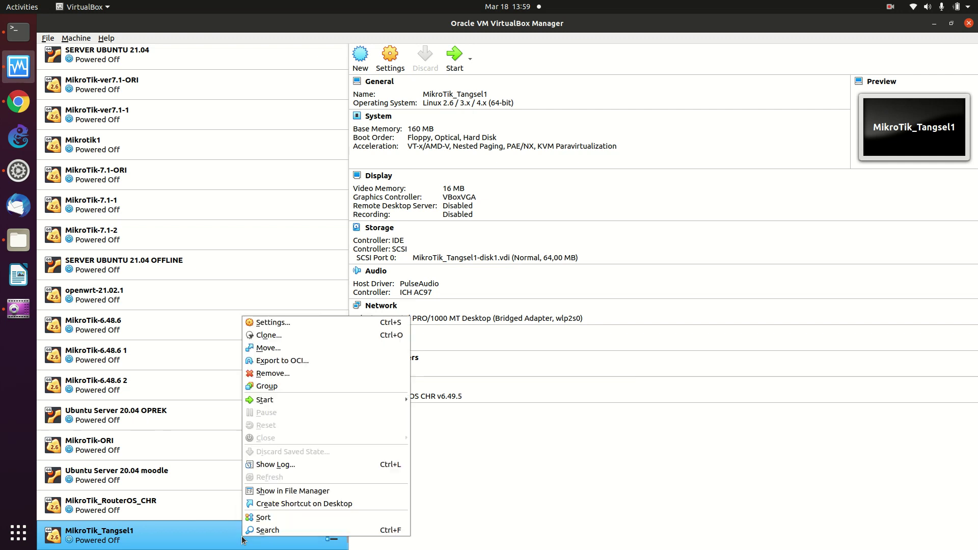
{"action": "left_click", "coordinate": [321, 336]}
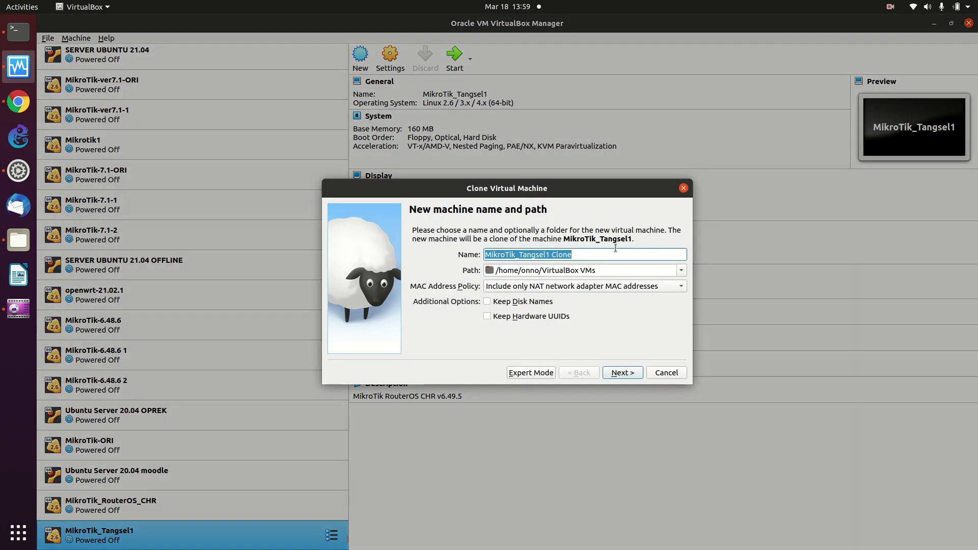
{"action": "left_click", "coordinate": [614, 251]}
{"action": "key", "text": "BackSpace"}
{"action": "key", "text": "BackSpace"}
{"action": "key", "text": "BackSpace"}
{"action": "key", "text": "BackSpace"}
{"action": "key", "text": "BackSpace"}
{"action": "key", "text": "BackSpace"}
{"action": "key", "text": "BackSpace"}
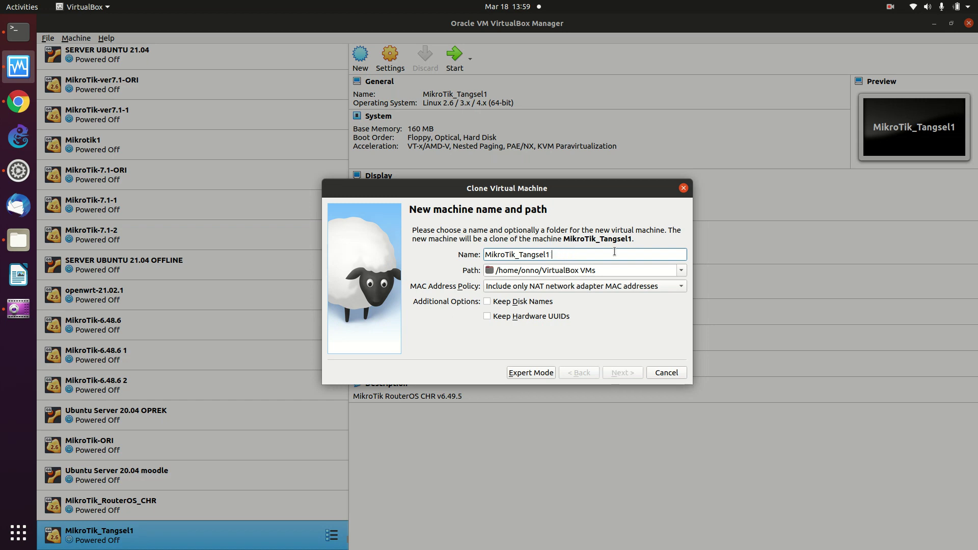
{"action": "type", "text": "2"}
{"action": "left_click", "coordinate": [540, 286]}
{"action": "left_click", "coordinate": [542, 299]}
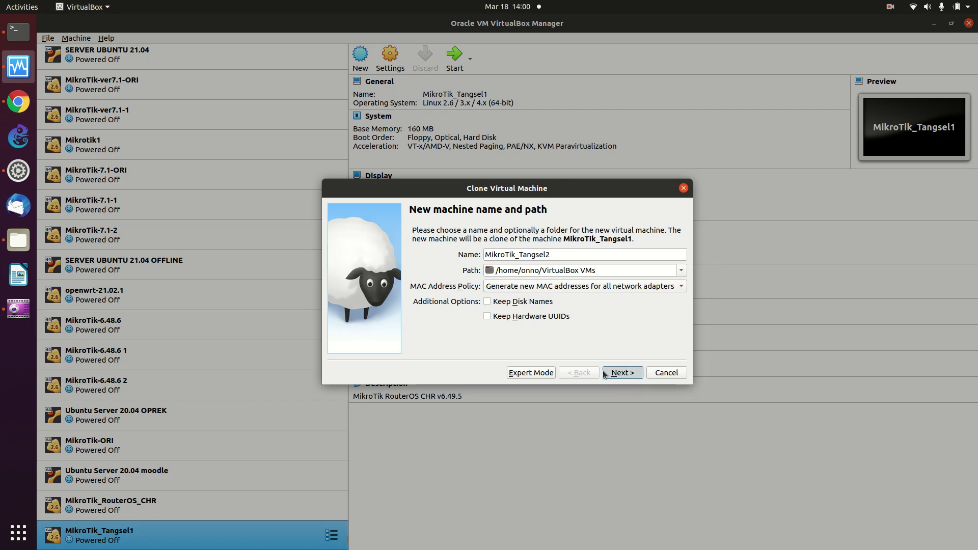
{"action": "left_click", "coordinate": [618, 375]}
{"action": "left_click", "coordinate": [622, 374]}
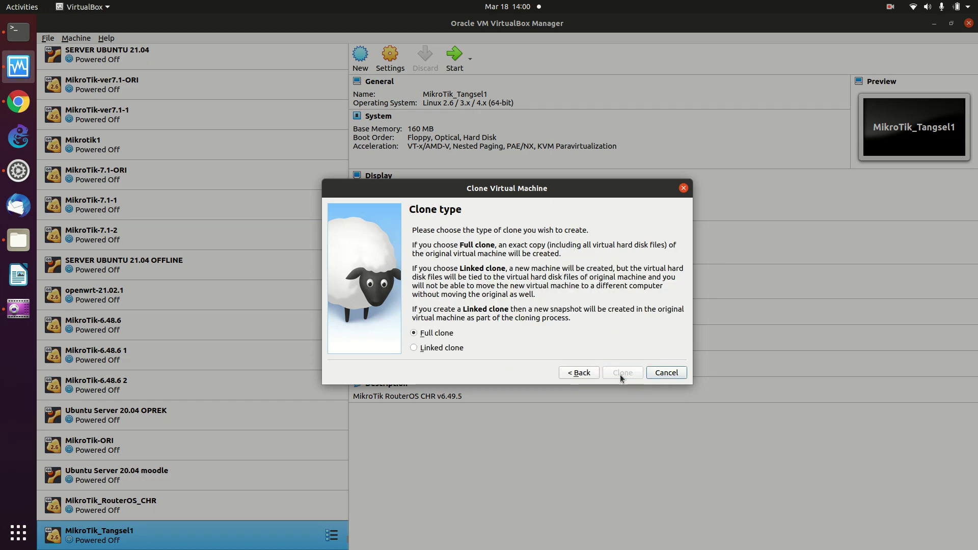
Full-clone MikroTik_Tangsel2 as MikroTik_Tangsel3 with new MAC addresses for all adapters.
{"action": "right_click", "coordinate": [242, 541]}
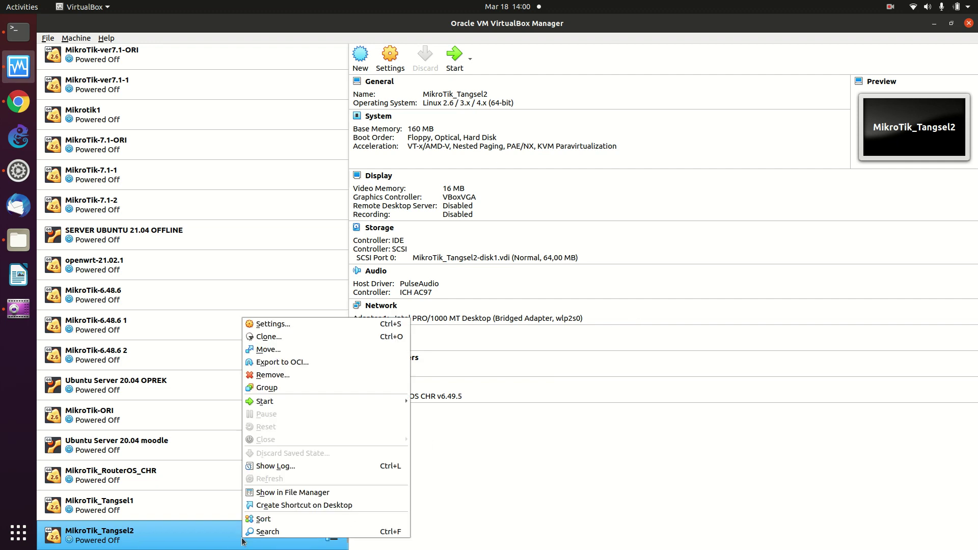
{"action": "left_click", "coordinate": [316, 337]}
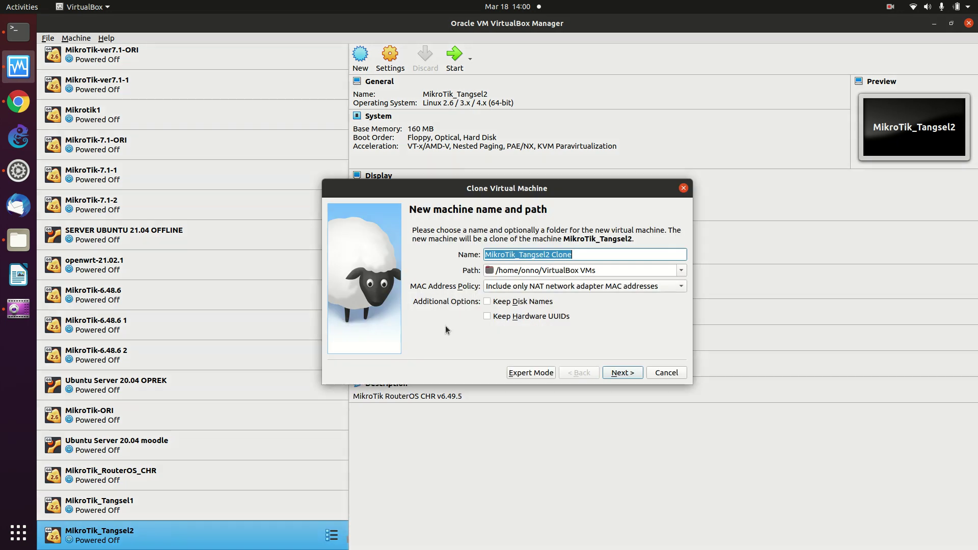
{"action": "left_click", "coordinate": [612, 254]}
{"action": "key", "text": "BackSpace"}
{"action": "key", "text": "BackSpace"}
{"action": "key", "text": "BackSpace"}
{"action": "key", "text": "BackSpace"}
{"action": "key", "text": "BackSpace"}
{"action": "key", "text": "BackSpace"}
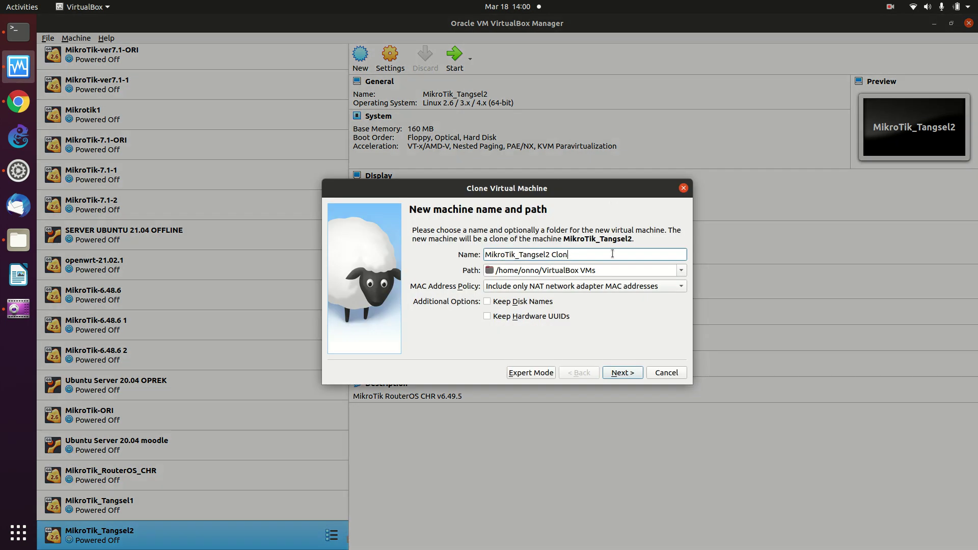
{"action": "key", "text": "BackSpace"}
{"action": "type", "text": "3"}
{"action": "left_click", "coordinate": [575, 289]}
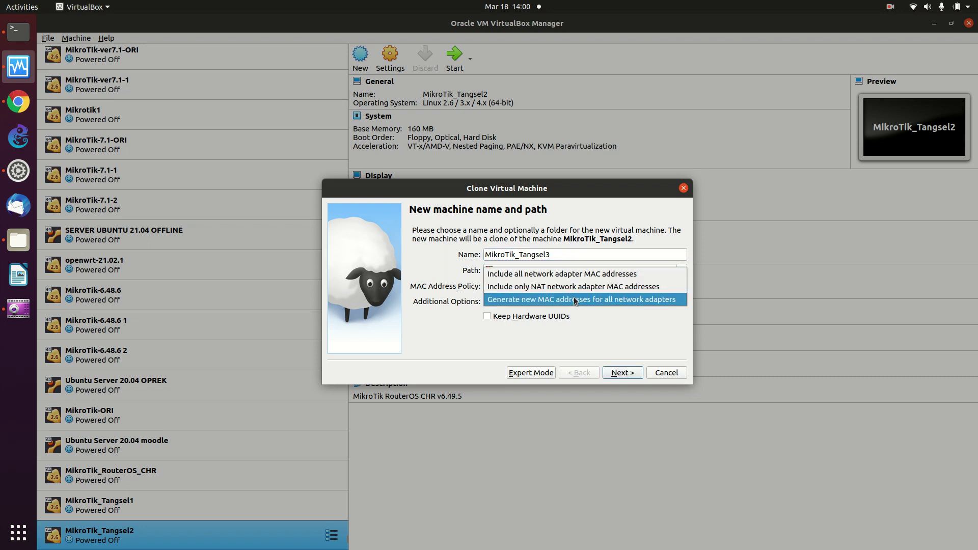
{"action": "left_click", "coordinate": [575, 300]}
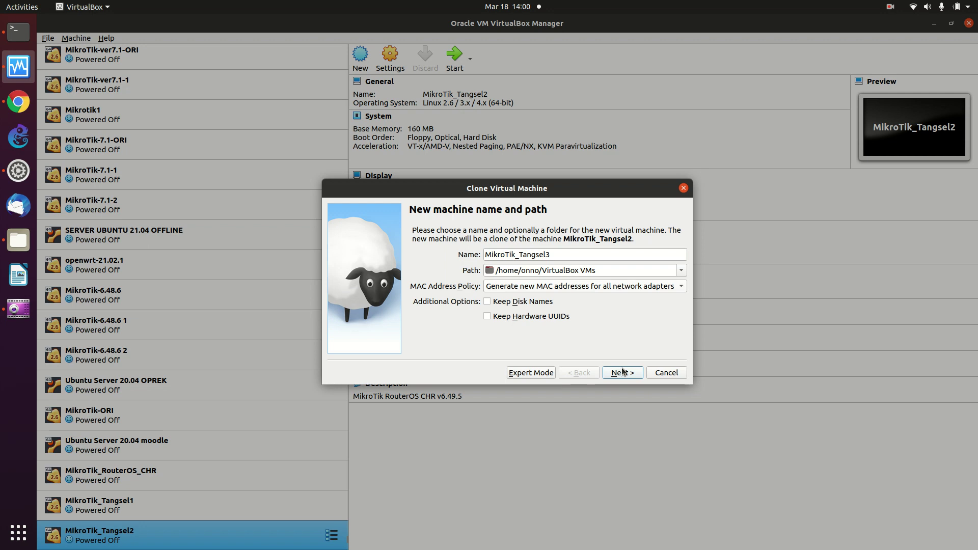
{"action": "left_click", "coordinate": [623, 371]}
{"action": "left_click", "coordinate": [620, 372]}
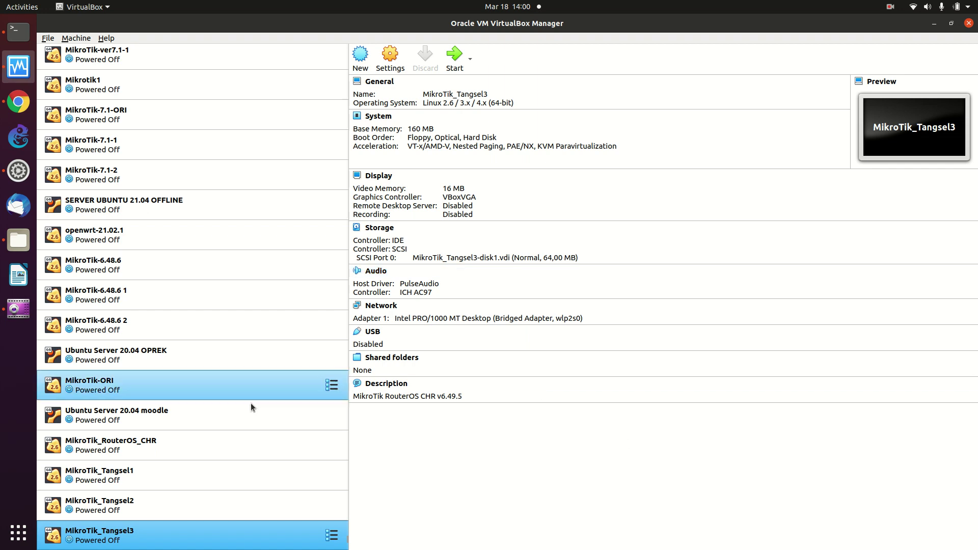
Select MikroTik_Tangsel1 in the VirtualBox list to show its details.
{"action": "left_click", "coordinate": [280, 477]}
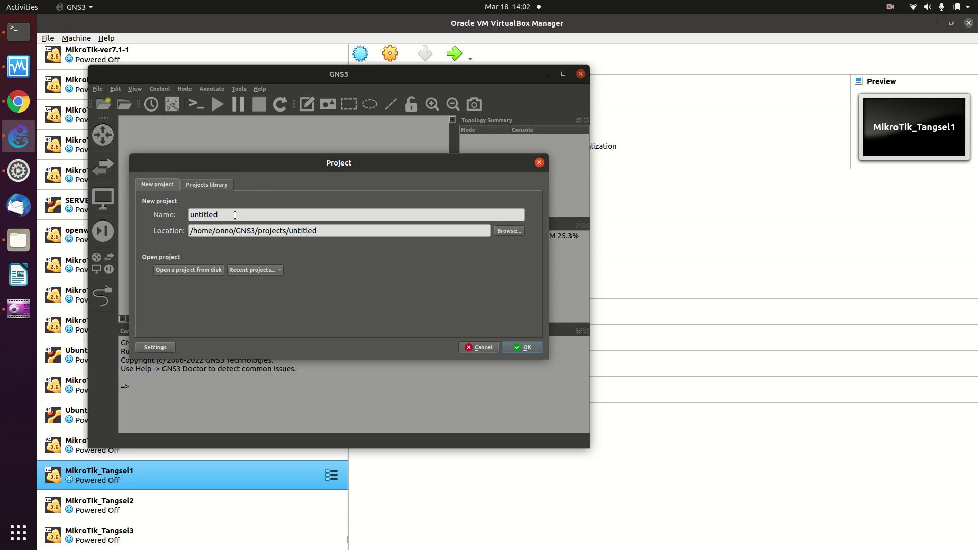
Create the untitled project, overwriting the old one, decline the update and maximize GNS3.
{"action": "left_click", "coordinate": [521, 349]}
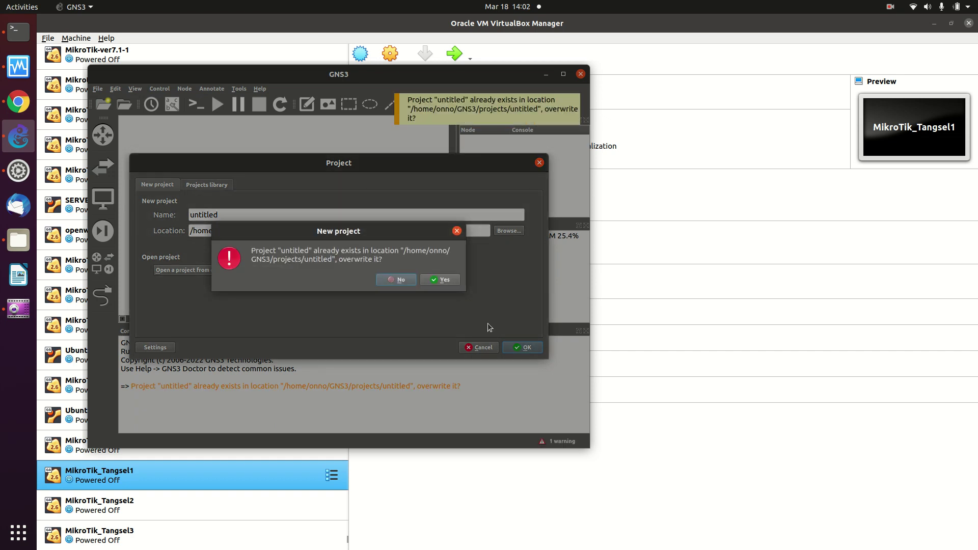
{"action": "left_click", "coordinate": [436, 283]}
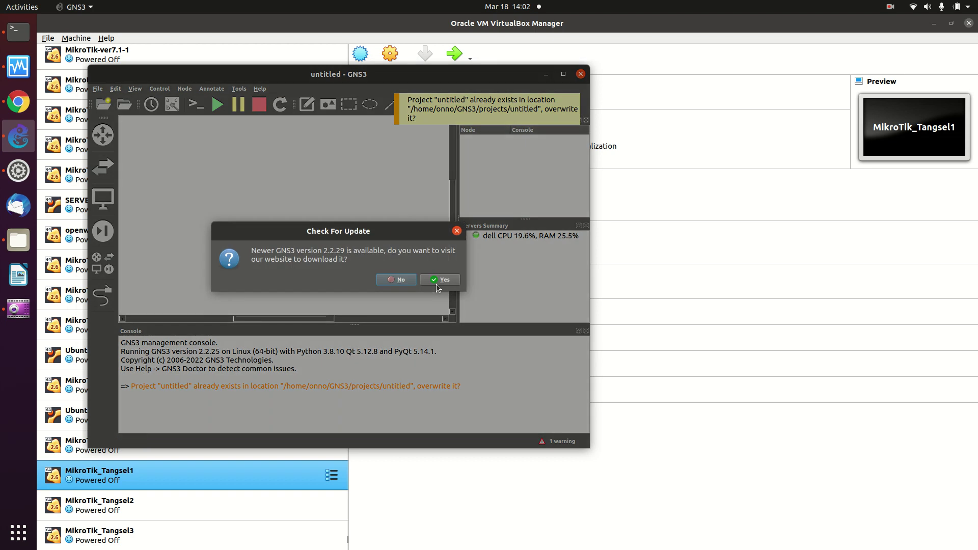
{"action": "left_click", "coordinate": [390, 281]}
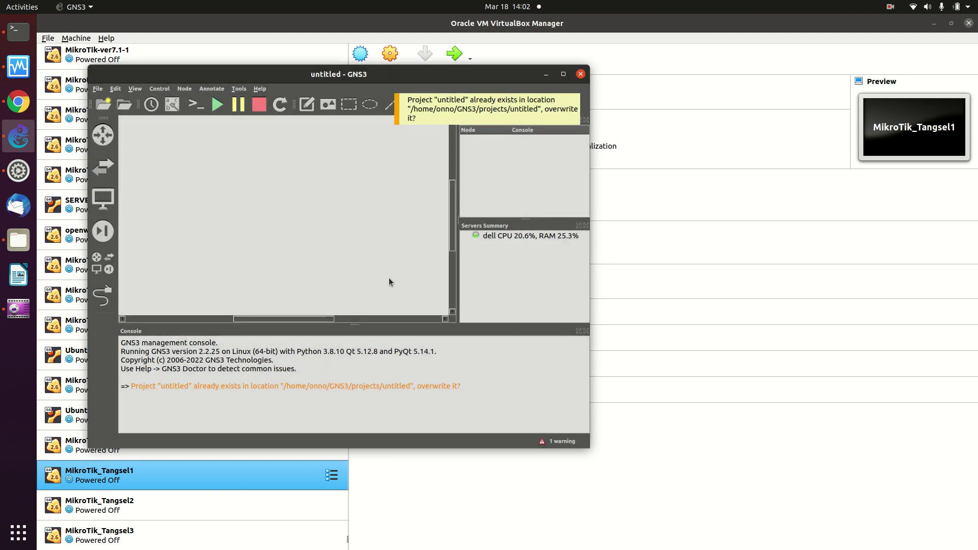
{"action": "left_click", "coordinate": [562, 74]}
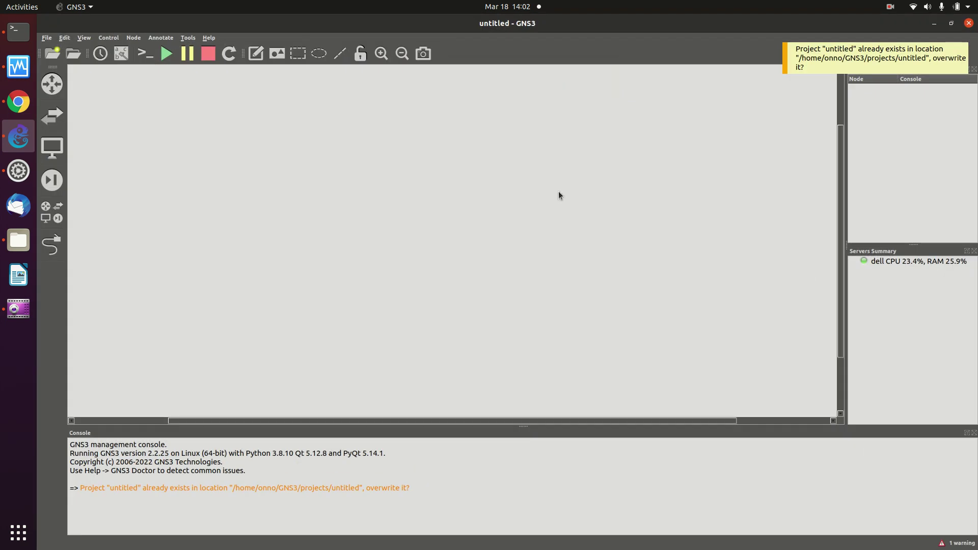
{"action": "left_click", "coordinate": [783, 53]}
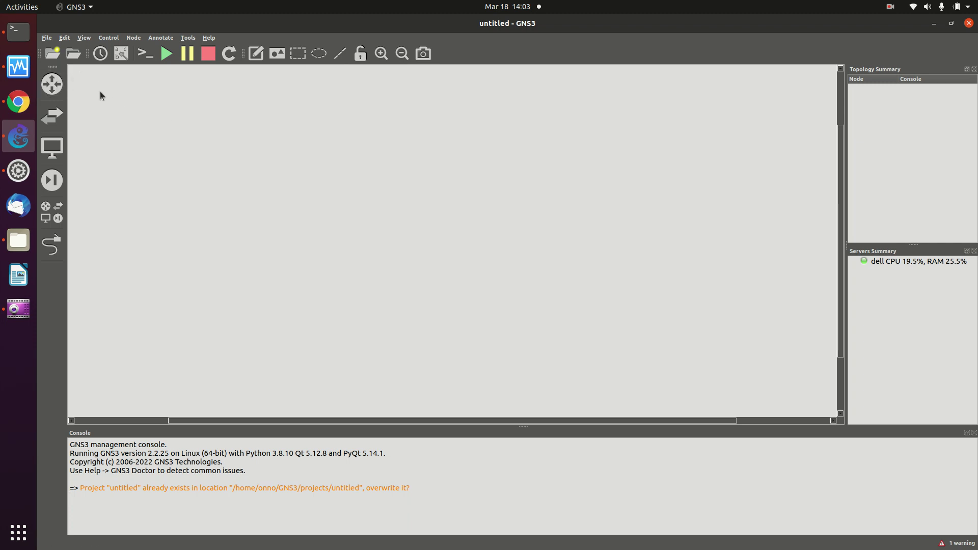
{"action": "left_click", "coordinate": [66, 39]}
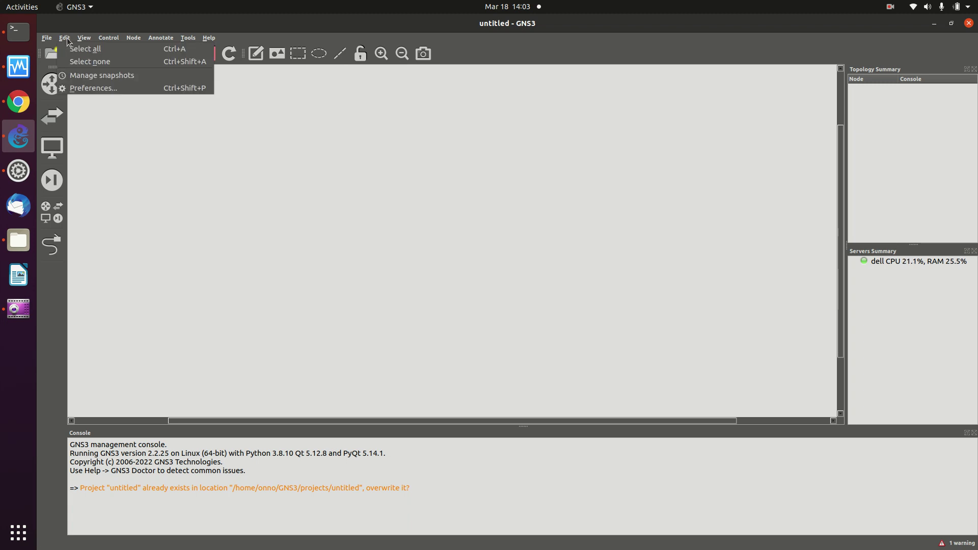
View GNS3's General preferences, then show the Downloads folder in Files.
{"action": "left_click", "coordinate": [100, 87]}
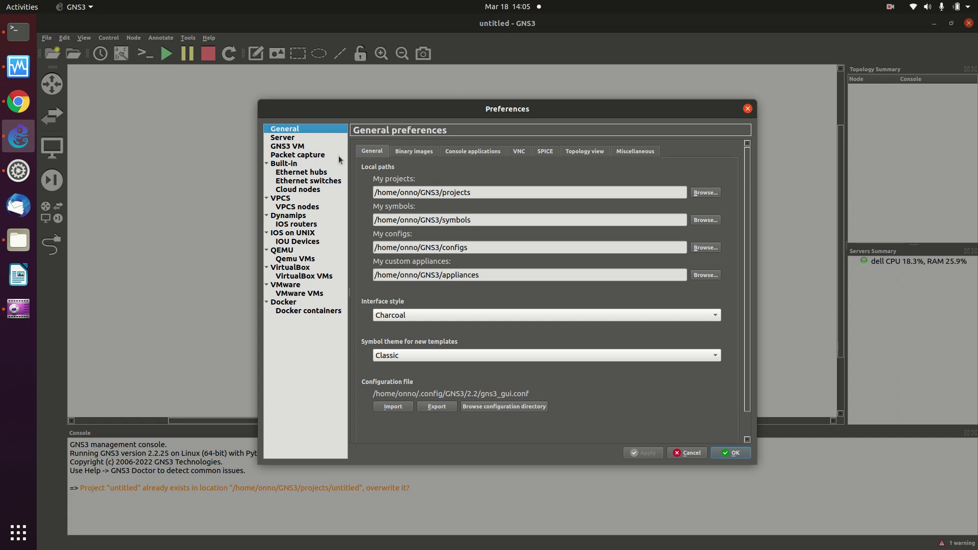
{"action": "left_click", "coordinate": [19, 240]}
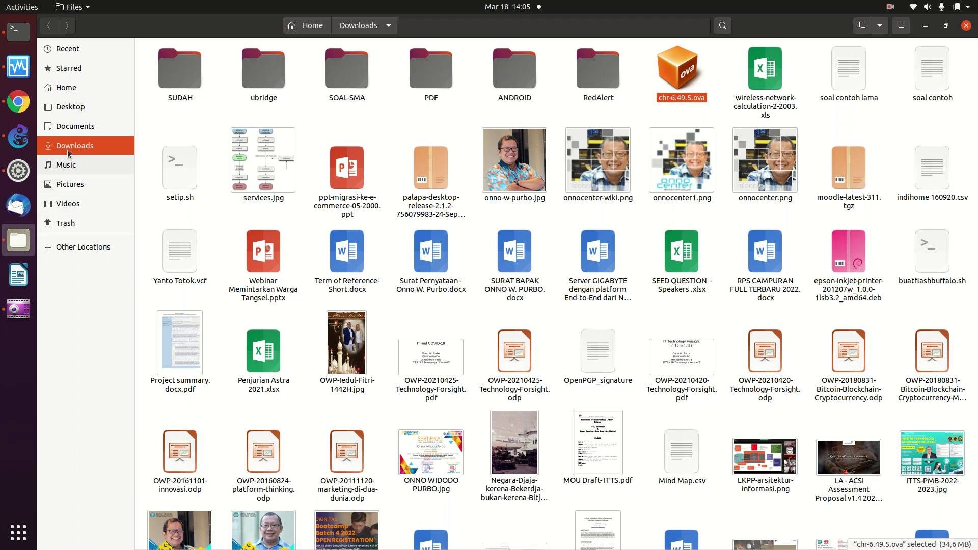
Browse Files to GNS3/images/CISCO to view the Cisco .bin router images, then hide Files.
{"action": "left_click", "coordinate": [76, 97]}
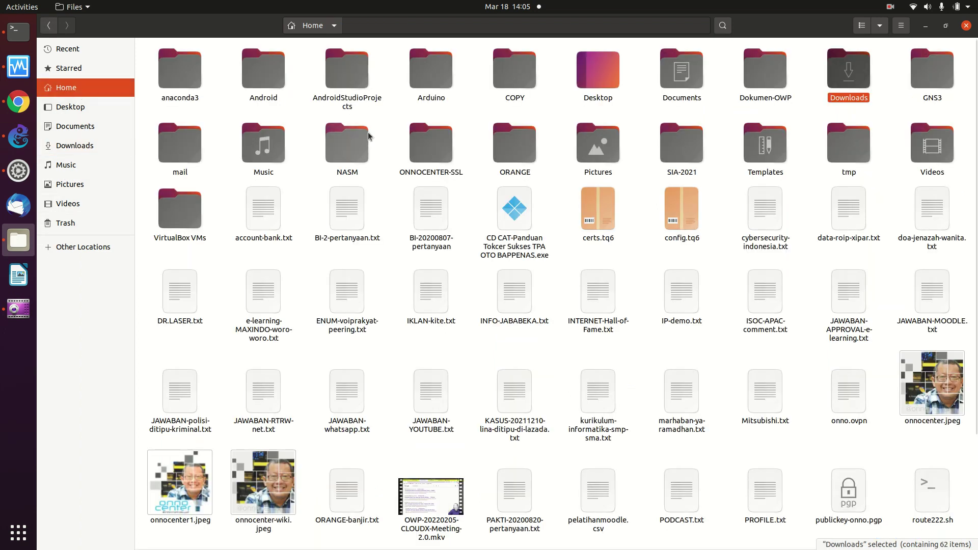
{"action": "double_click", "coordinate": [932, 72]}
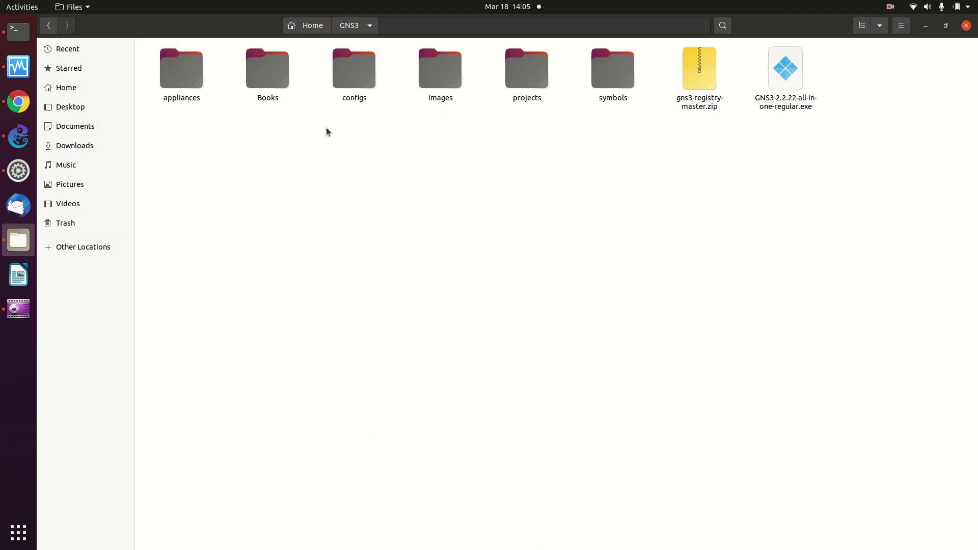
{"action": "double_click", "coordinate": [427, 83]}
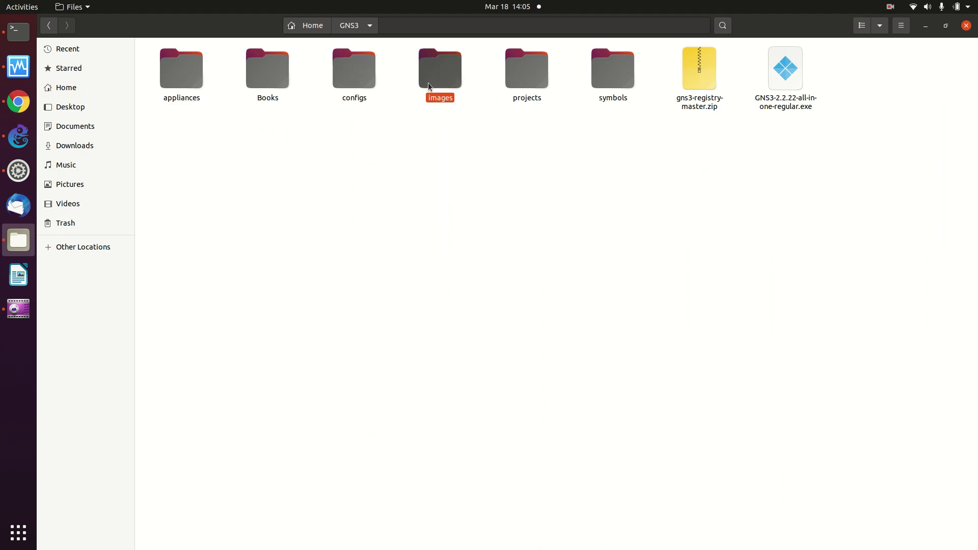
{"action": "double_click", "coordinate": [169, 74]}
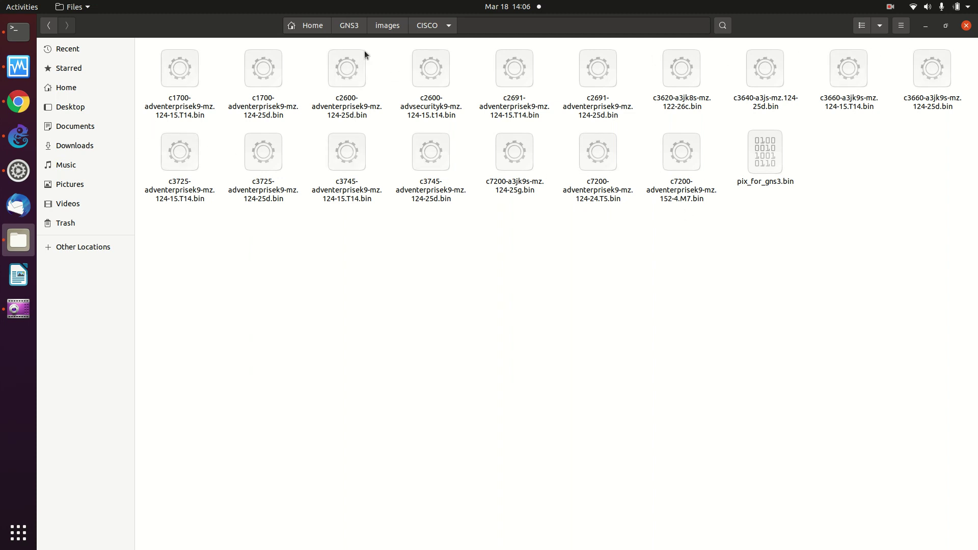
{"action": "left_click", "coordinate": [926, 26]}
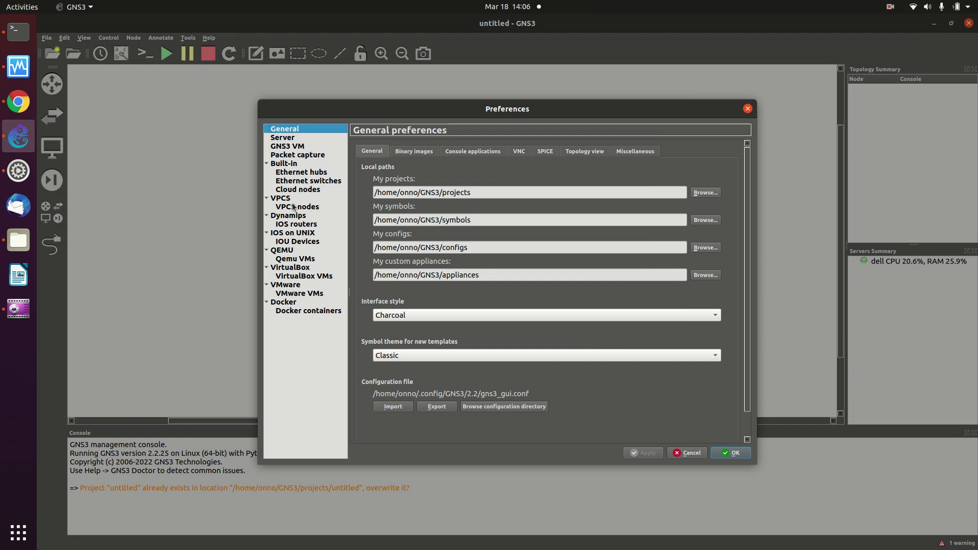
Show the Dynamips IOS router templates (c3600, c7200) and start a new IOS router template.
{"action": "left_click", "coordinate": [296, 224]}
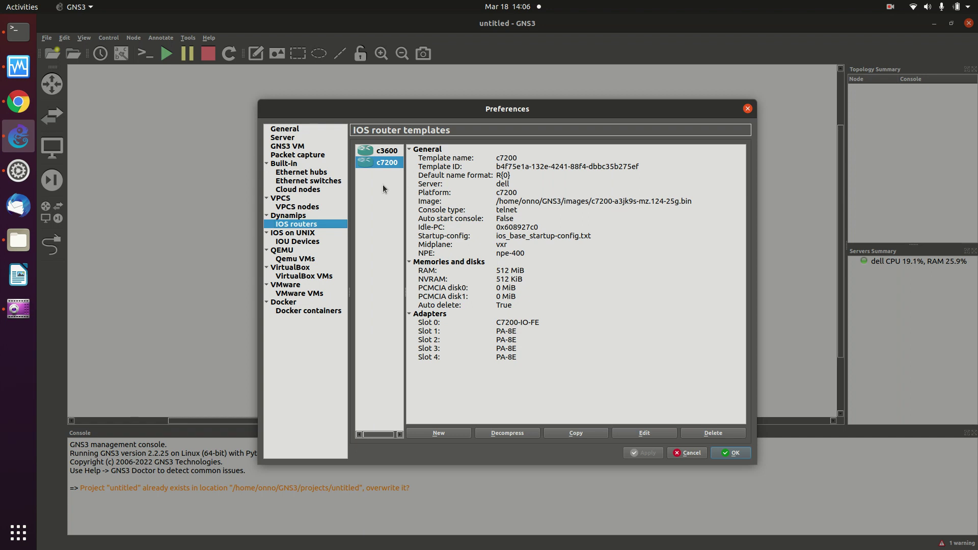
{"action": "left_click", "coordinate": [449, 433]}
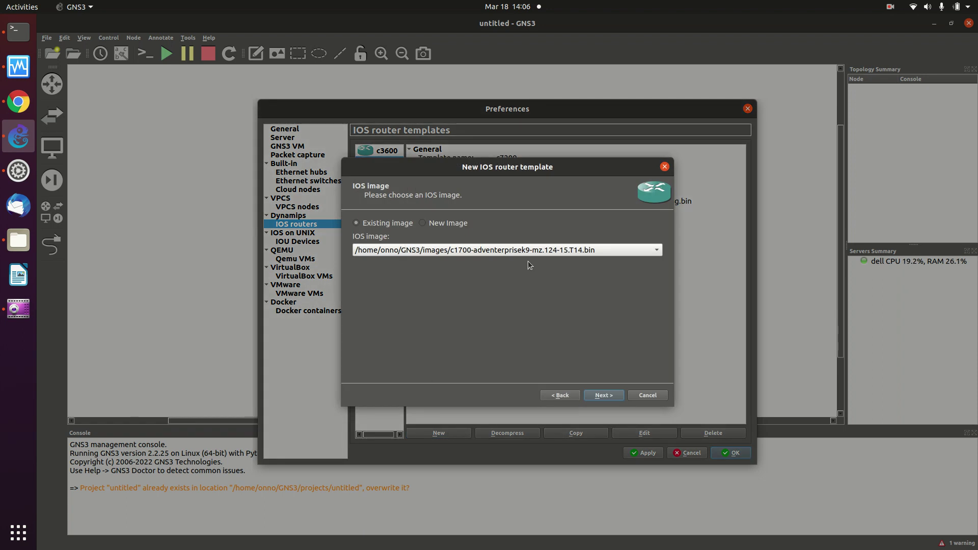
Base the template on c3745-adventerprisek9-mz.124-25d.bin, keeping name c3745 and 256 MiB RAM.
{"action": "left_click", "coordinate": [509, 254]}
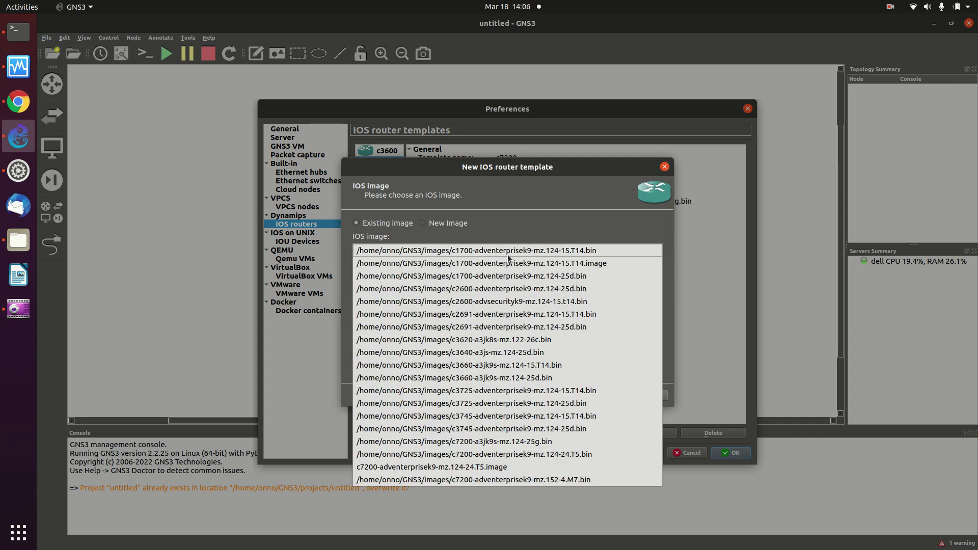
{"action": "left_click", "coordinate": [506, 253]}
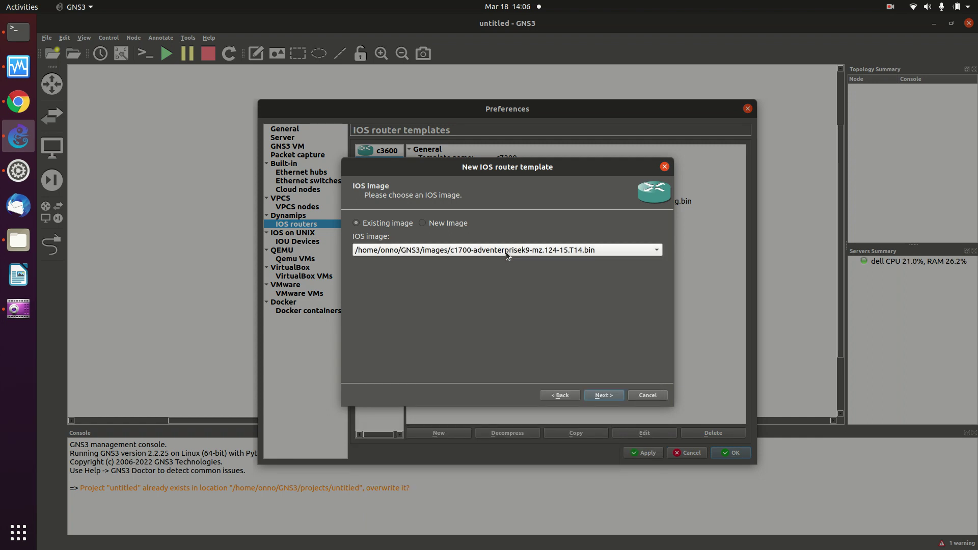
{"action": "left_click", "coordinate": [505, 251]}
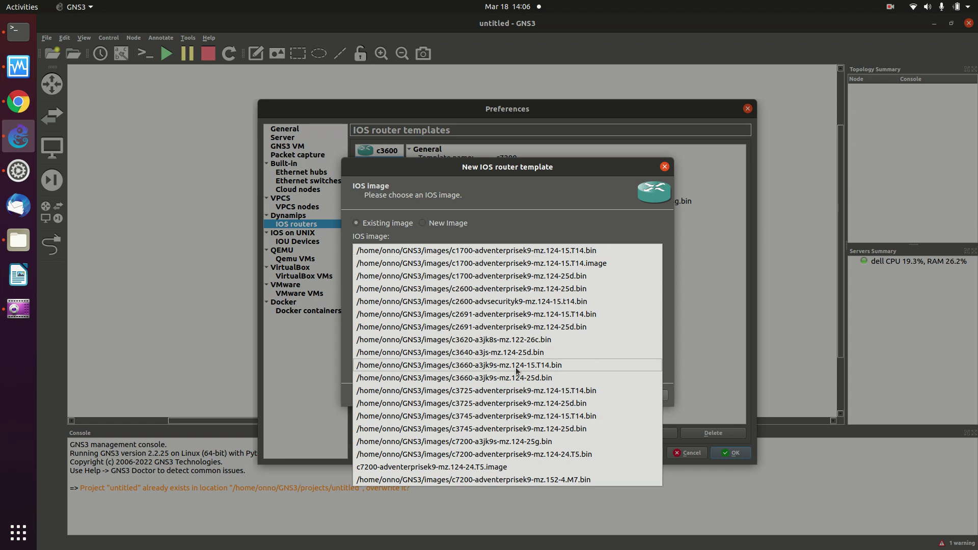
{"action": "left_click", "coordinate": [523, 428]}
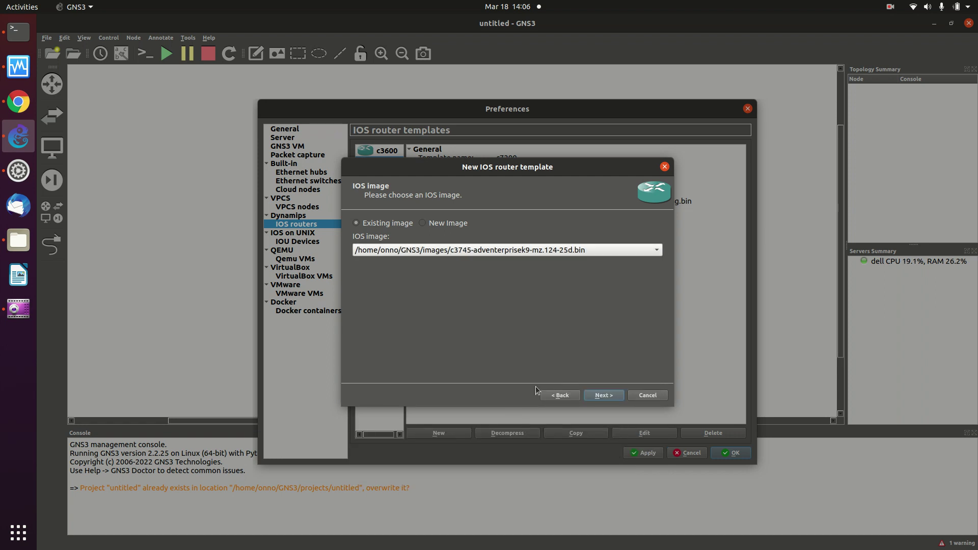
{"action": "left_click", "coordinate": [602, 397]}
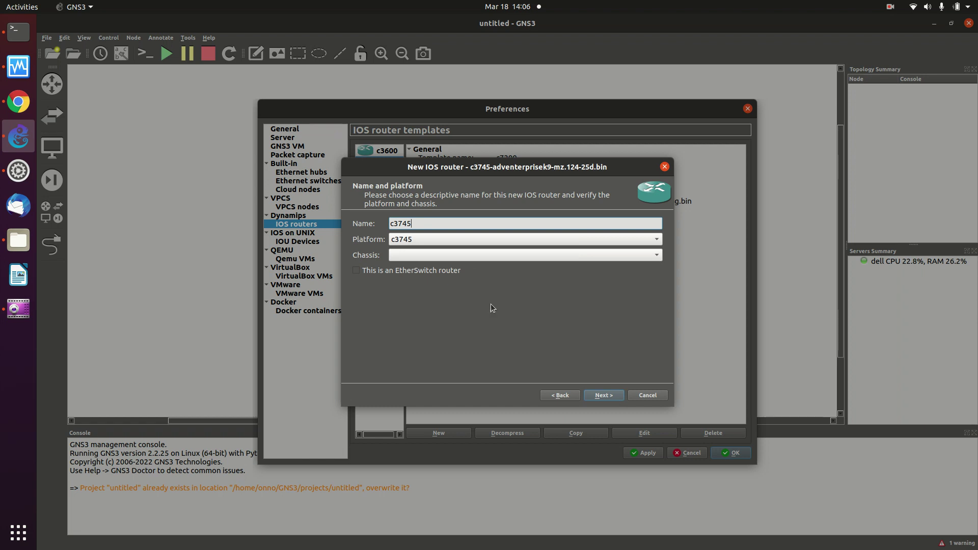
{"action": "left_click", "coordinate": [594, 396]}
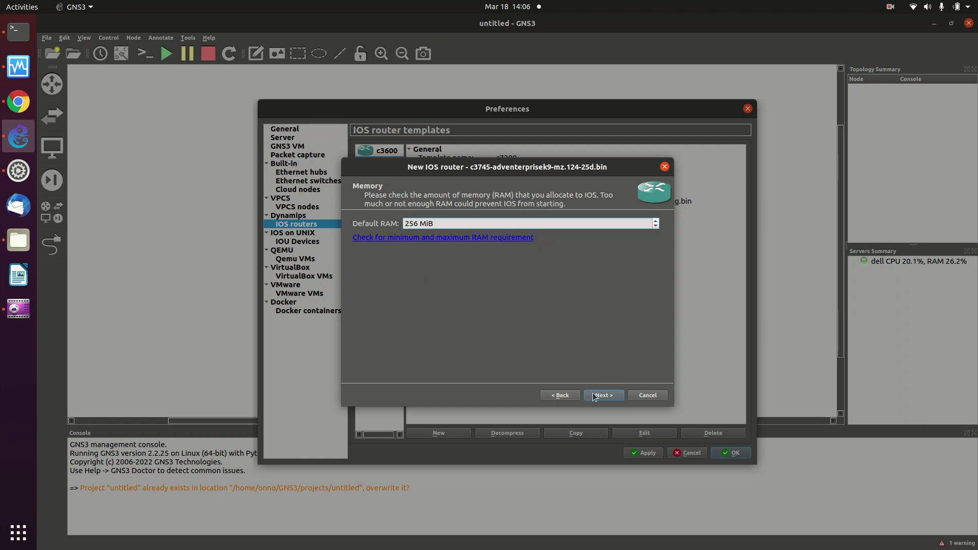
{"action": "left_click", "coordinate": [594, 396]}
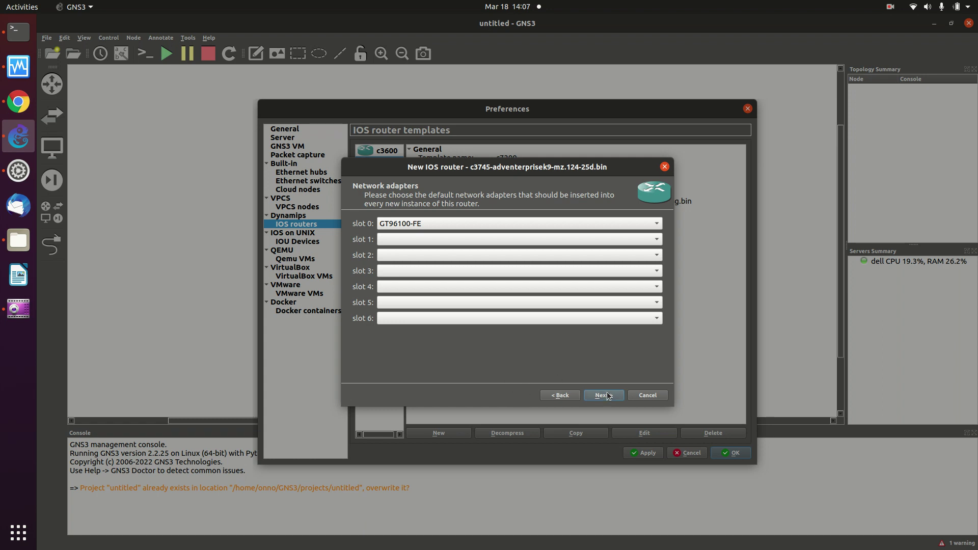
Put NM-16ESW modules in slots 1 and 2.
{"action": "left_click", "coordinate": [565, 239]}
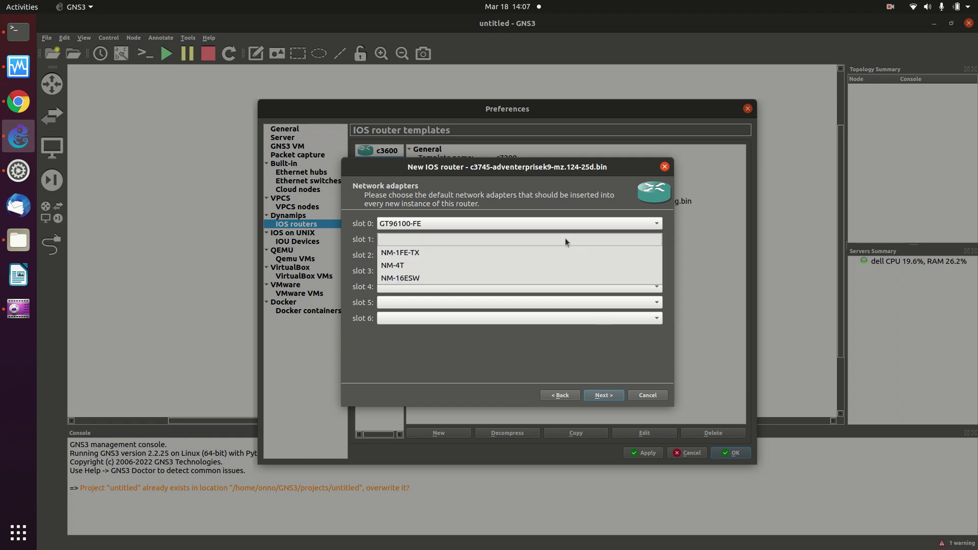
{"action": "left_click", "coordinate": [506, 279]}
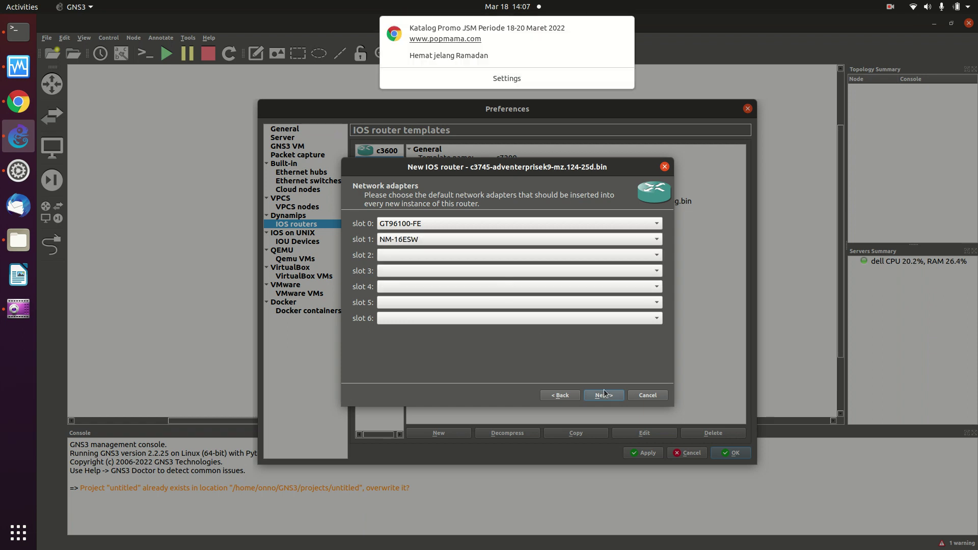
{"action": "left_click", "coordinate": [522, 256]}
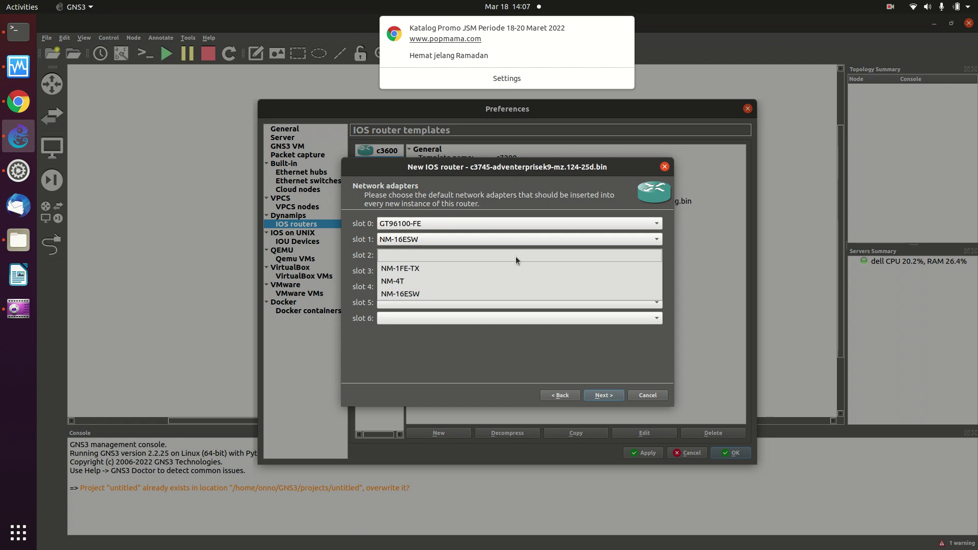
{"action": "left_click", "coordinate": [479, 294]}
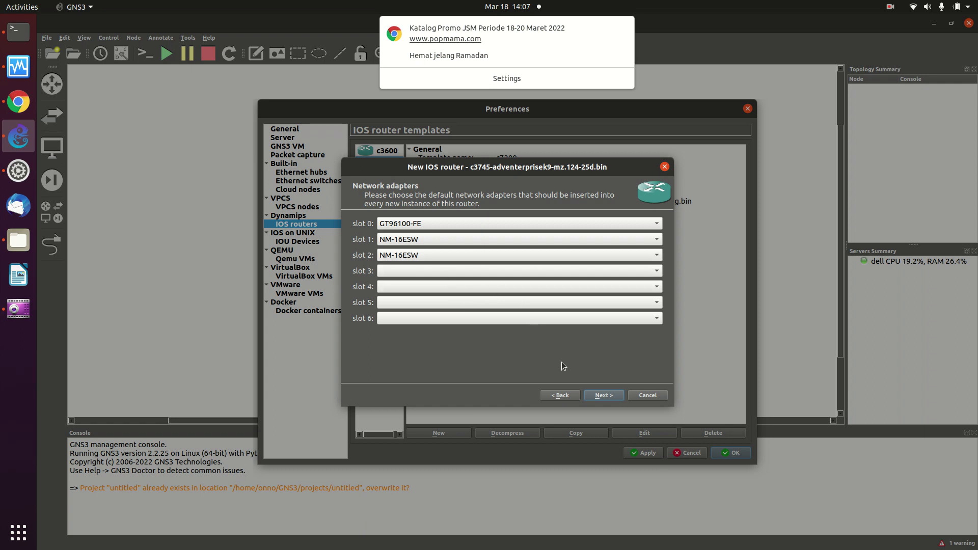
{"action": "left_click", "coordinate": [599, 397]}
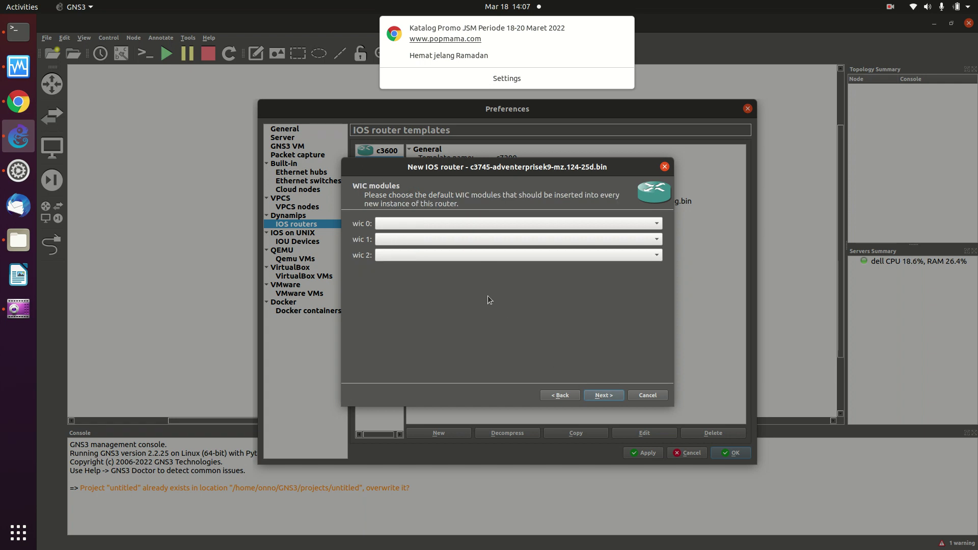
Put a WIC-1T module in wic 0 of the c3745 template.
{"action": "left_click", "coordinate": [466, 220]}
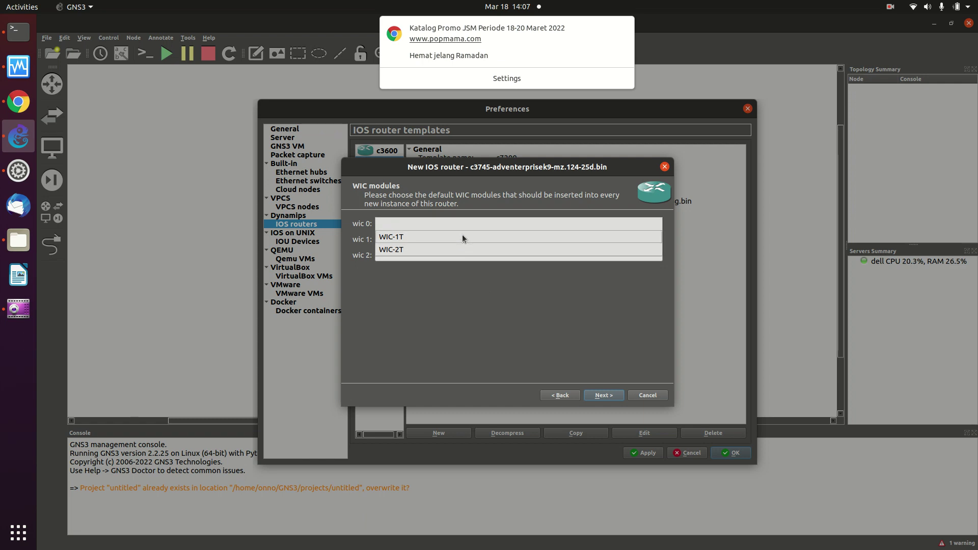
{"action": "left_click", "coordinate": [462, 236]}
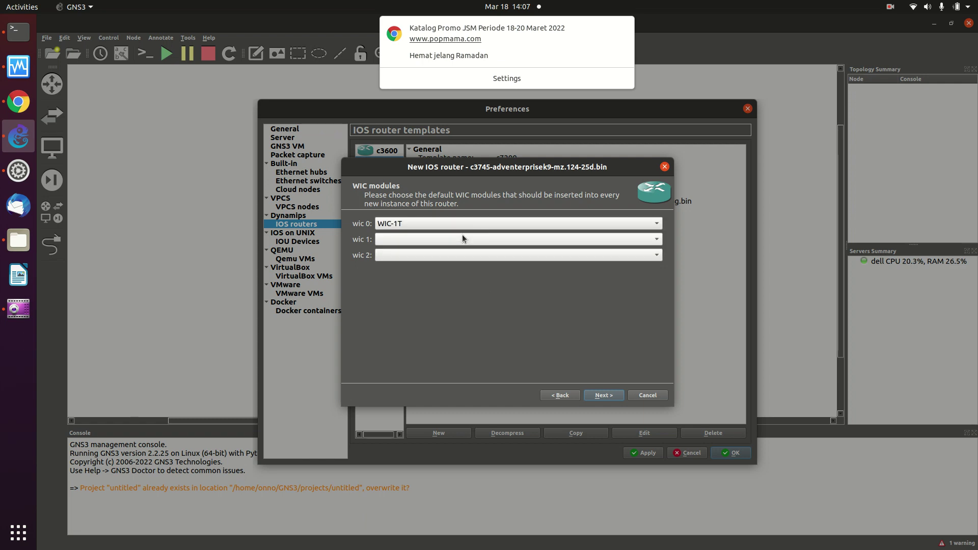
{"action": "left_click", "coordinate": [601, 395]}
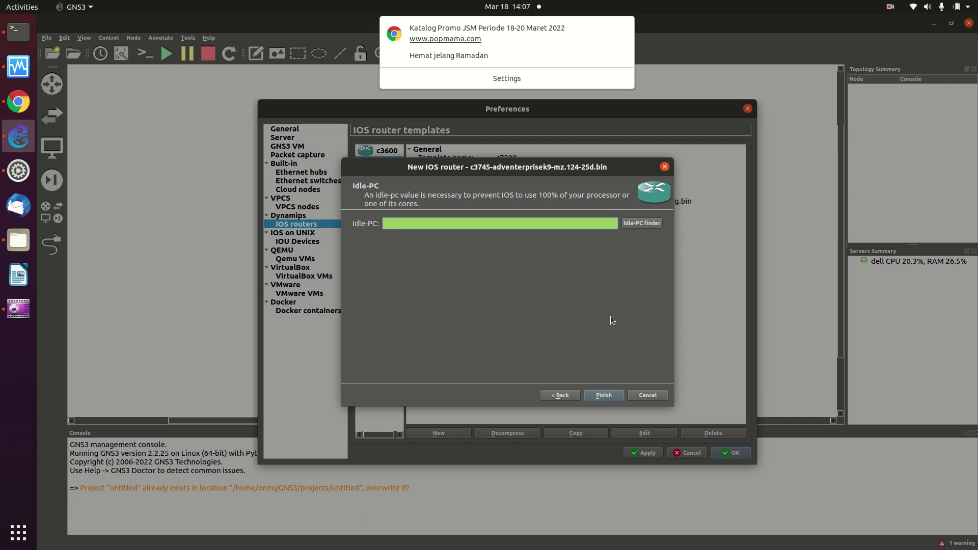
Find and accept Idle-PC 0x60aa311c, finish the c3745 template, and apply the preferences.
{"action": "left_click", "coordinate": [627, 226]}
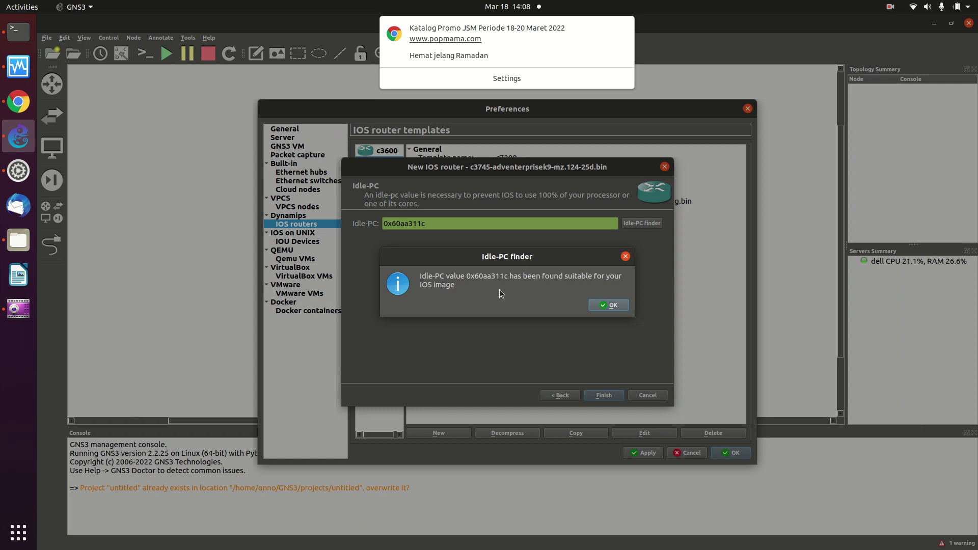
{"action": "left_click", "coordinate": [604, 305]}
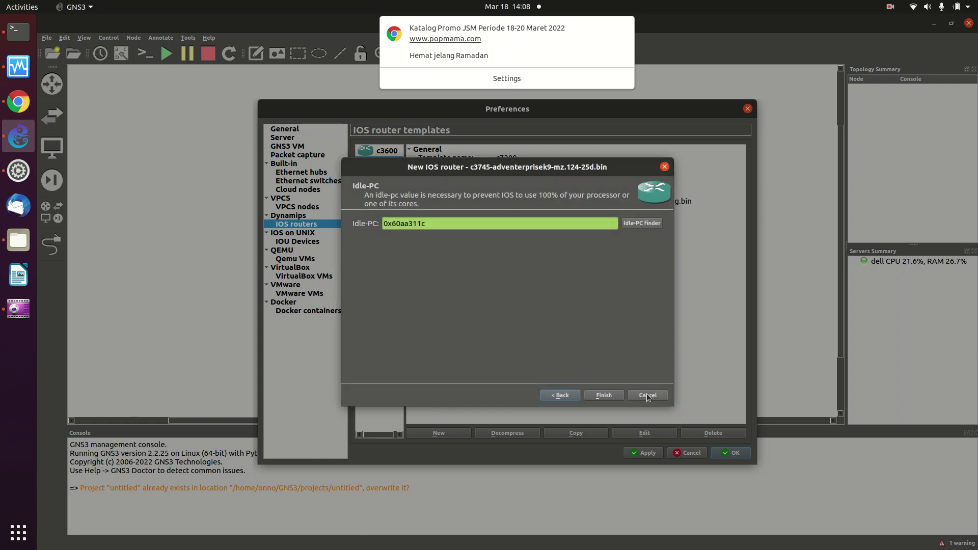
{"action": "left_click", "coordinate": [608, 395]}
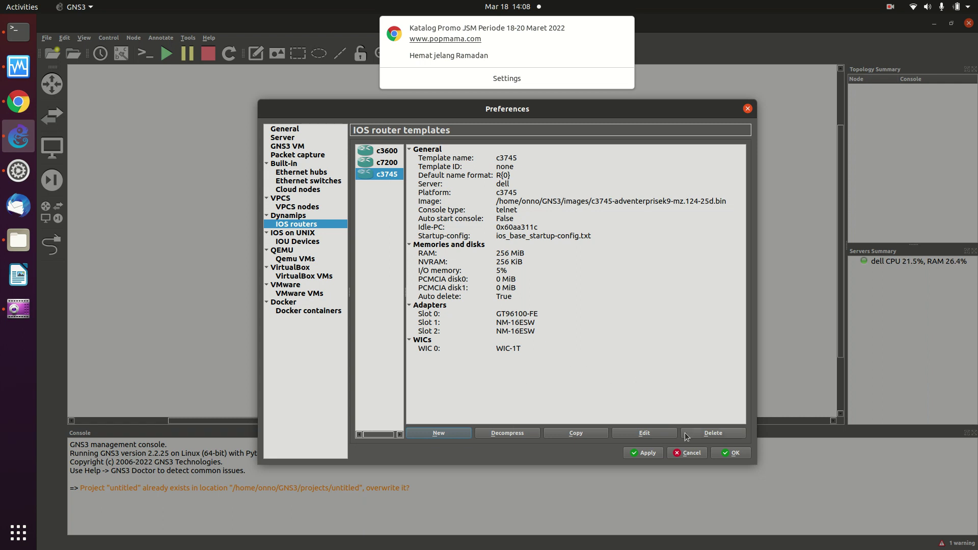
{"action": "left_click", "coordinate": [631, 453]}
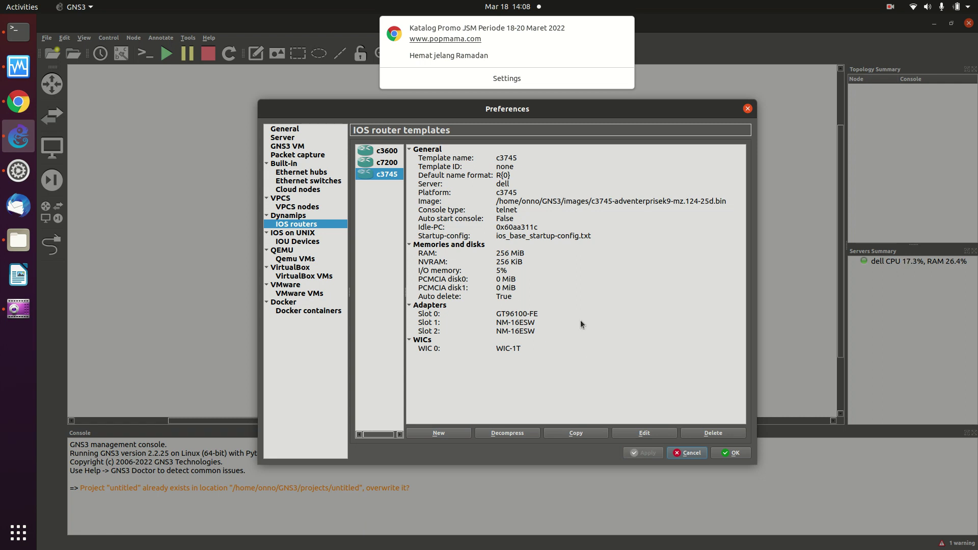
Go to the VirtualBox VMs templates page and start a new VirtualBox VM template.
{"action": "left_click", "coordinate": [304, 277]}
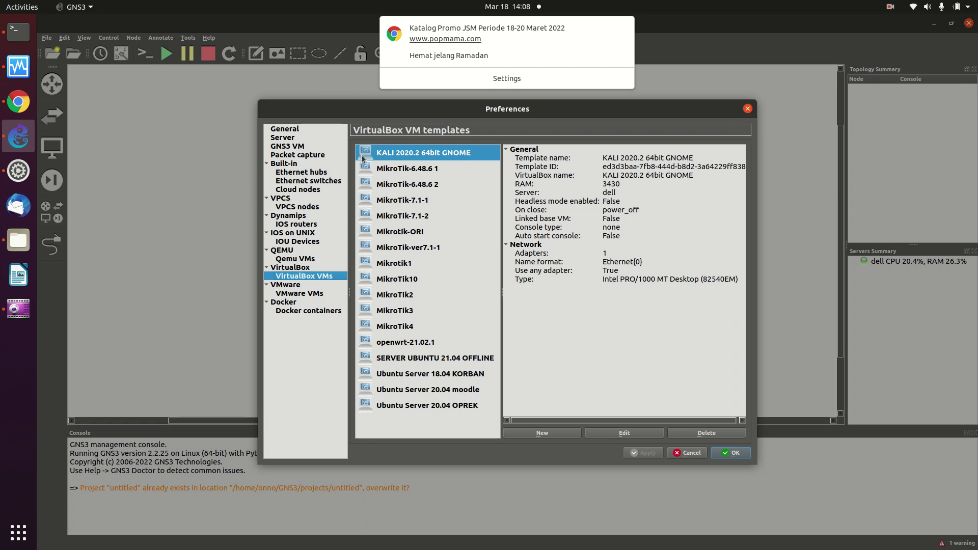
{"action": "left_click", "coordinate": [550, 432]}
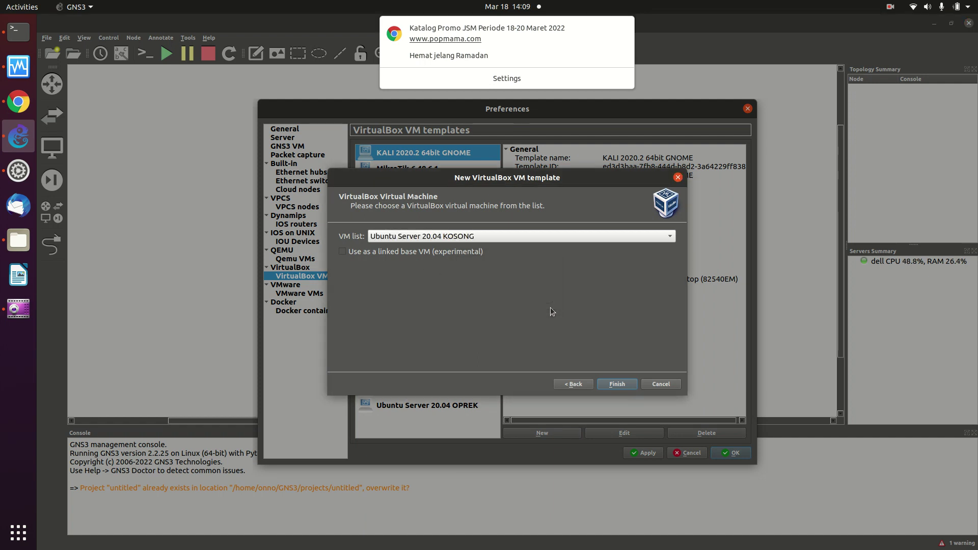
Add the MikroTik_Tangsel1 and MikroTik_Tangsel2 VMs as VirtualBox VM templates.
{"action": "left_click", "coordinate": [536, 237]}
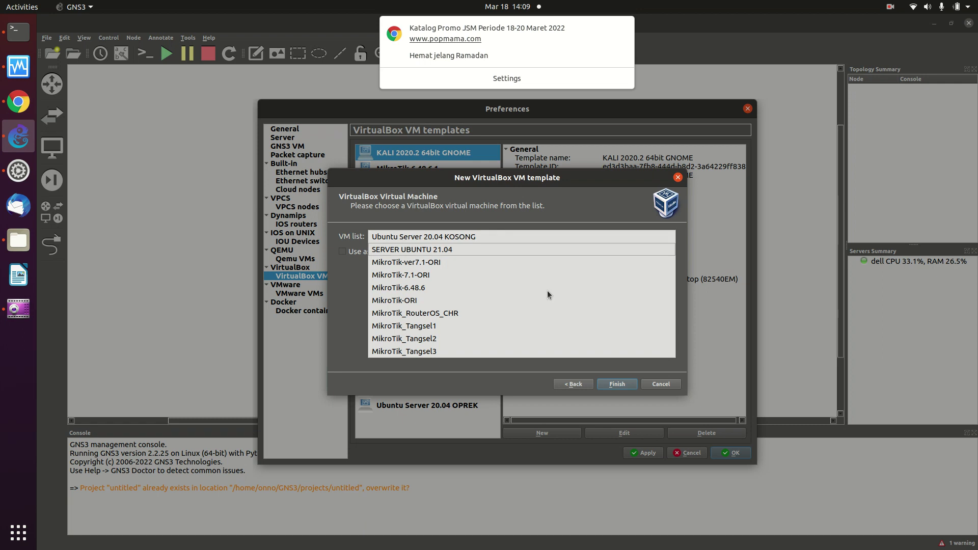
{"action": "left_click", "coordinate": [469, 322]}
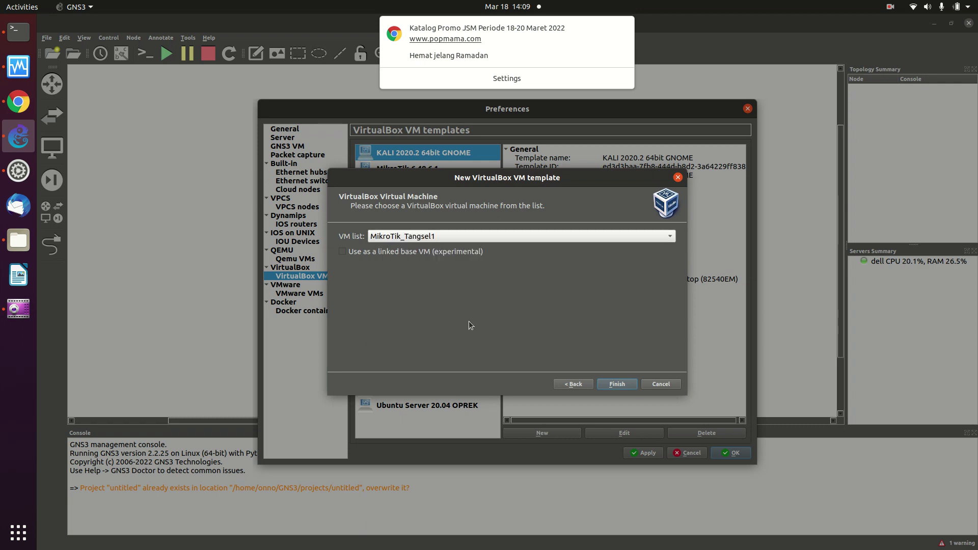
{"action": "left_click", "coordinate": [606, 382]}
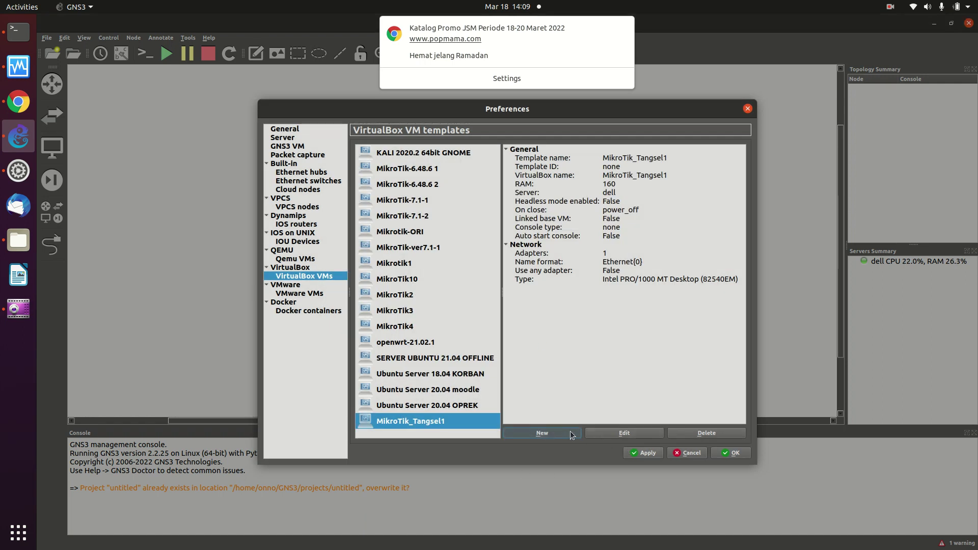
{"action": "left_click", "coordinate": [542, 432]}
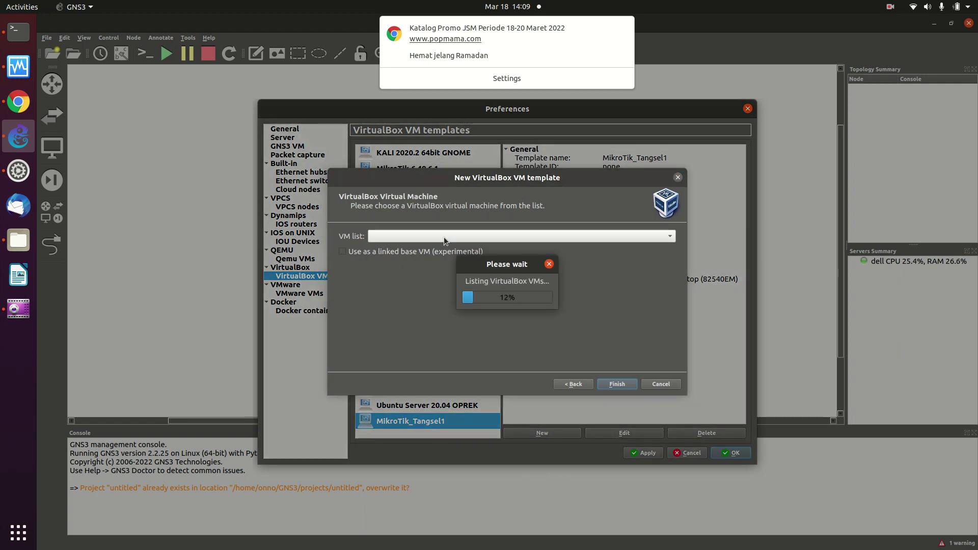
{"action": "left_click", "coordinate": [580, 237]}
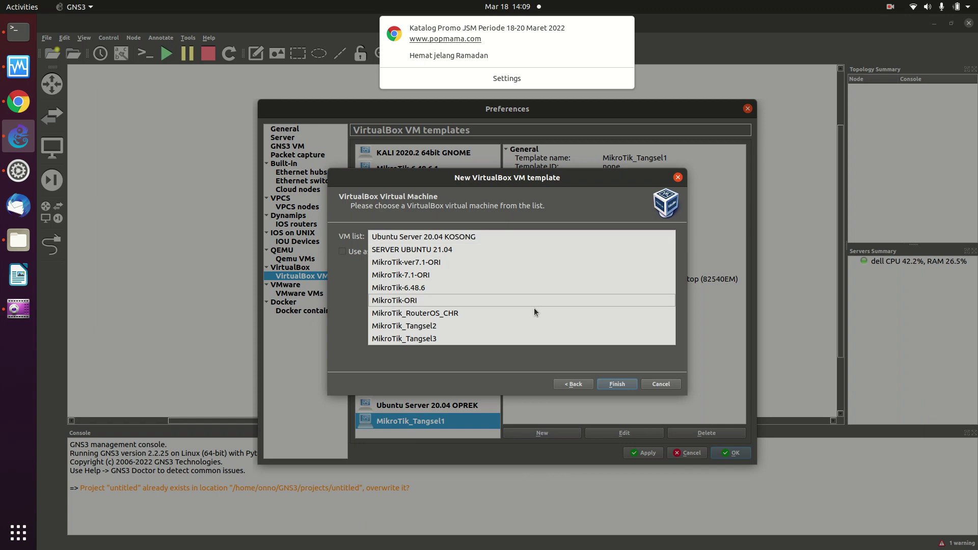
{"action": "left_click", "coordinate": [426, 325]}
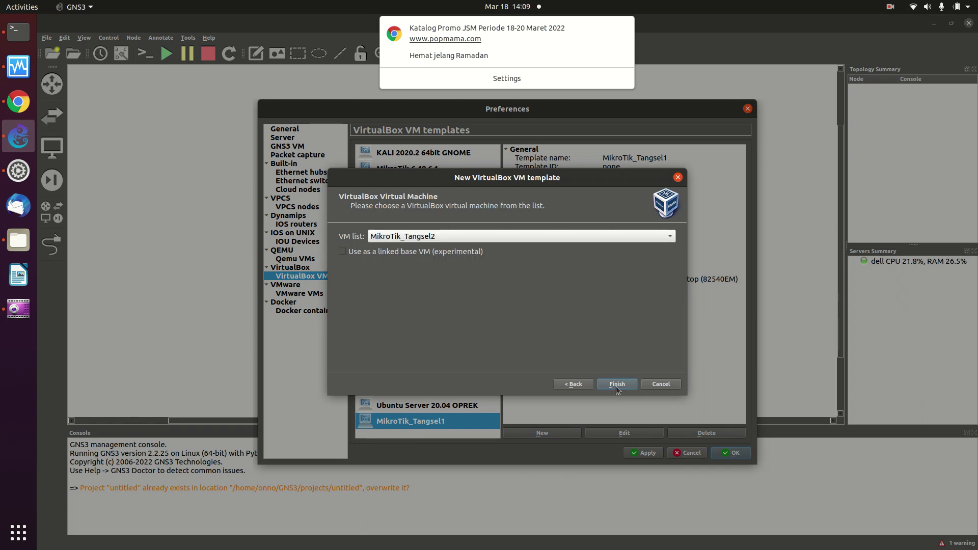
{"action": "left_click", "coordinate": [617, 384]}
Add MikroTik_Tangsel3 as a template and open MikroTik_Tangsel1's template configuration.
{"action": "left_click", "coordinate": [536, 432]}
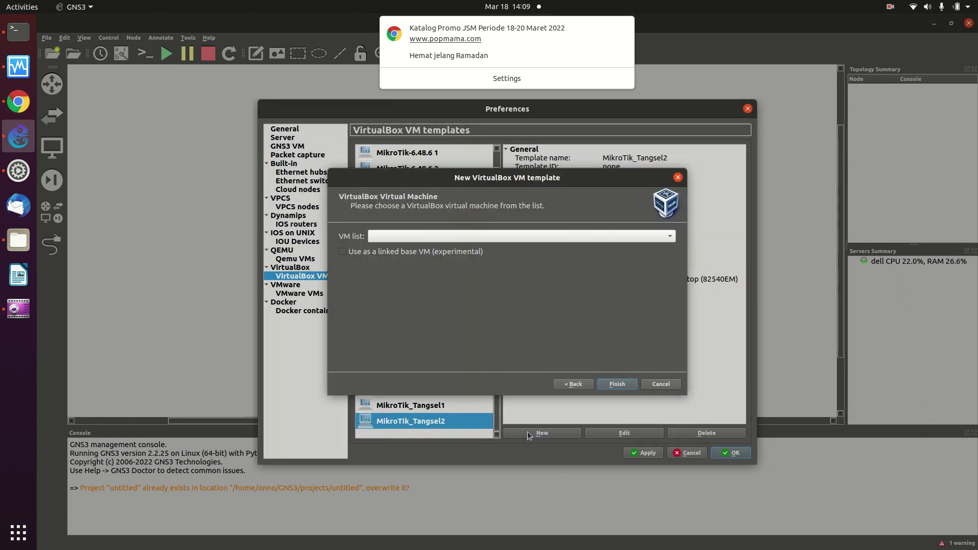
{"action": "left_click", "coordinate": [475, 236]}
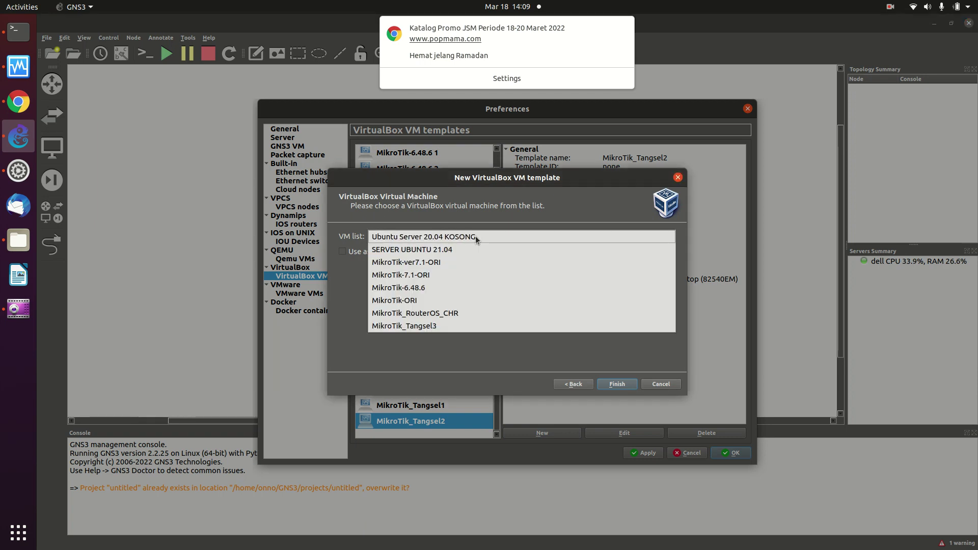
{"action": "left_click", "coordinate": [457, 325]}
{"action": "left_click", "coordinate": [617, 383]}
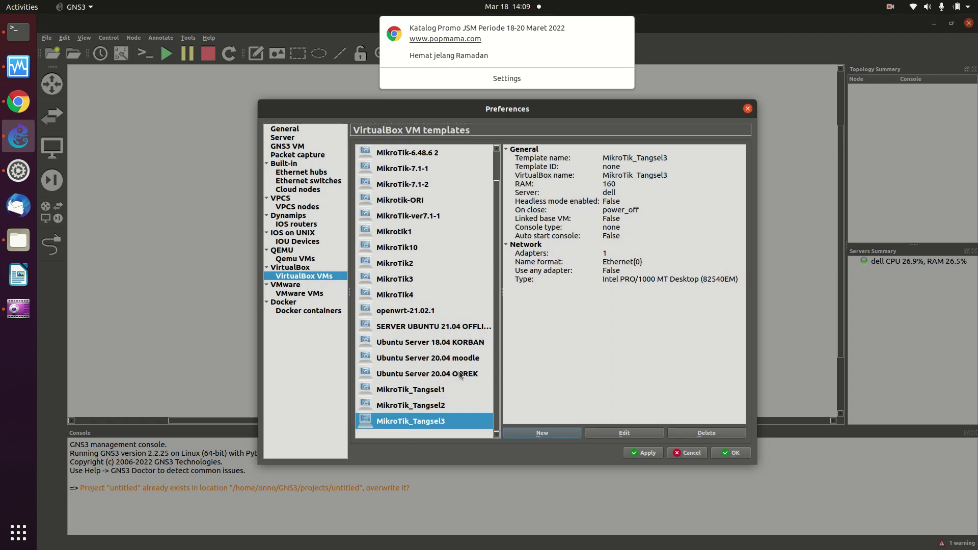
{"action": "left_click", "coordinate": [437, 389]}
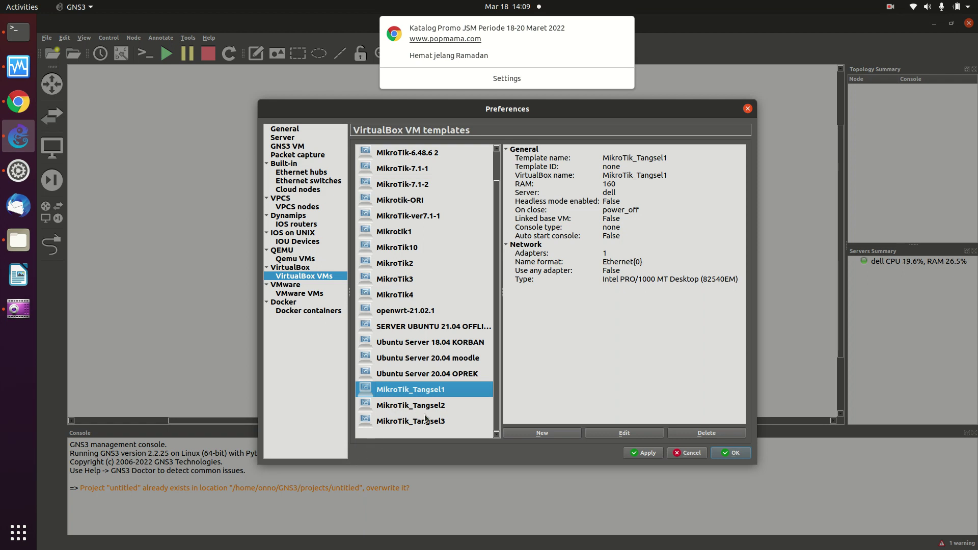
{"action": "left_click", "coordinate": [616, 433]}
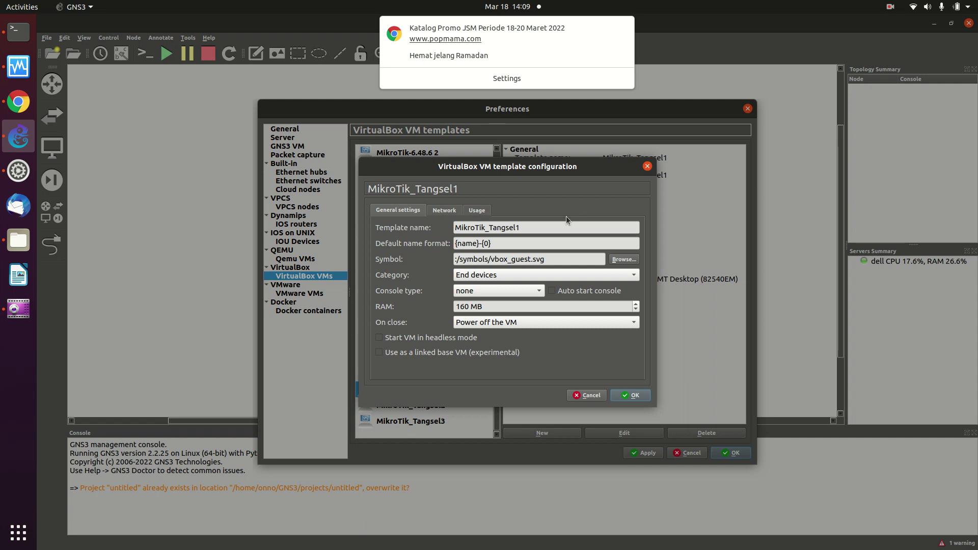
Set MikroTik_Tangsel1's category to Routers and console type to telnet.
{"action": "left_click", "coordinate": [502, 274]}
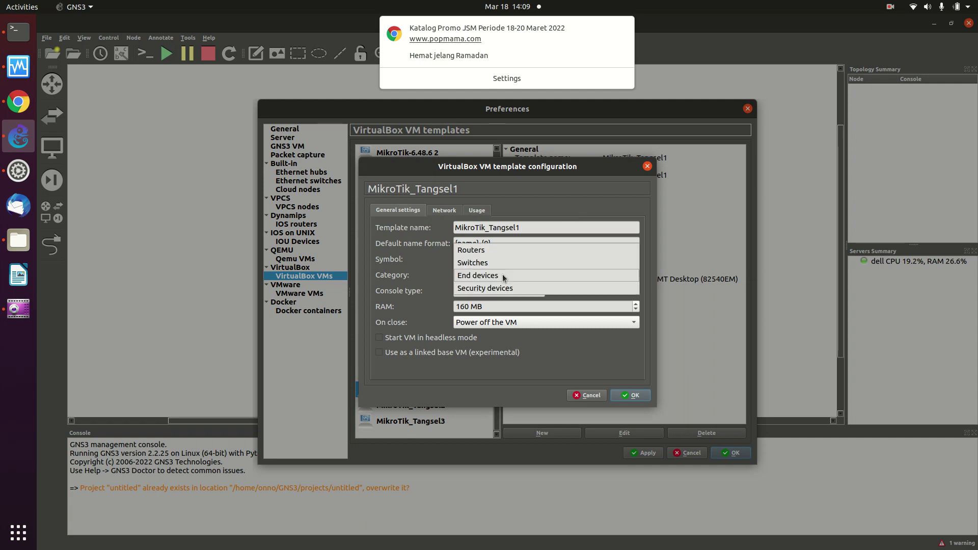
{"action": "left_click", "coordinate": [496, 249]}
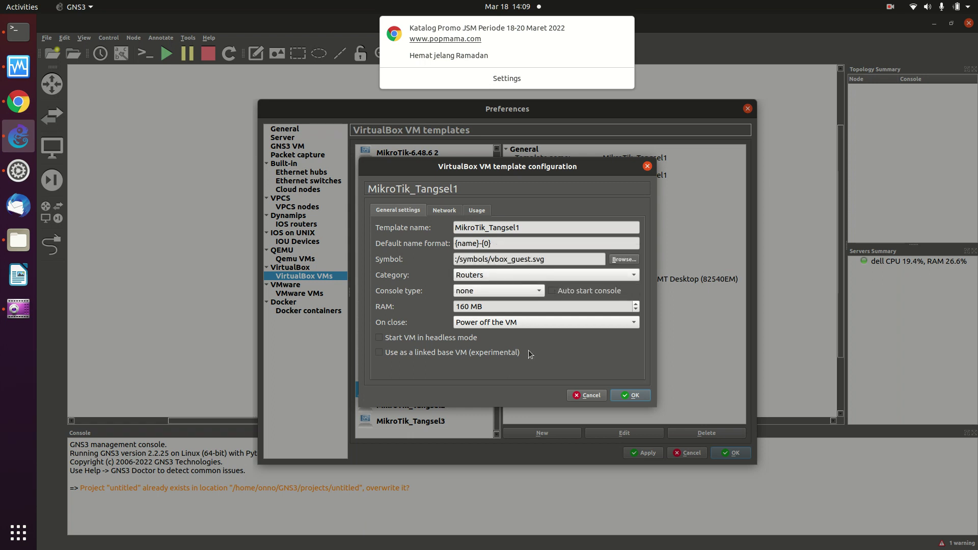
{"action": "left_click", "coordinate": [520, 293]}
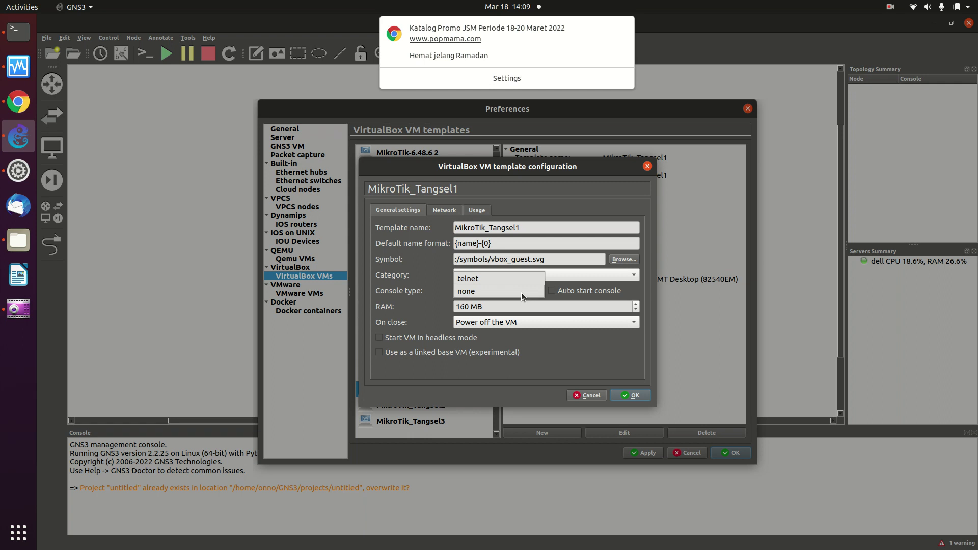
{"action": "left_click", "coordinate": [493, 279]}
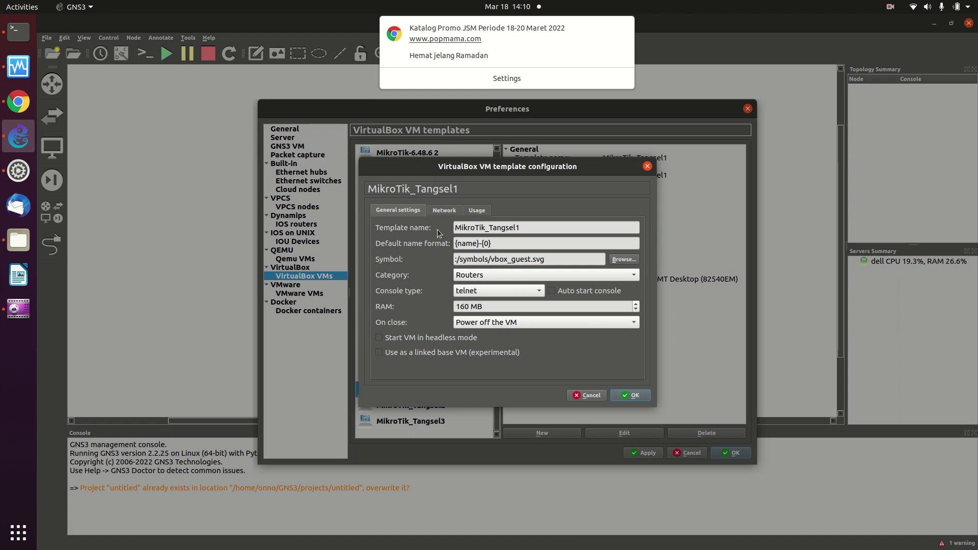
{"action": "left_click", "coordinate": [446, 211]}
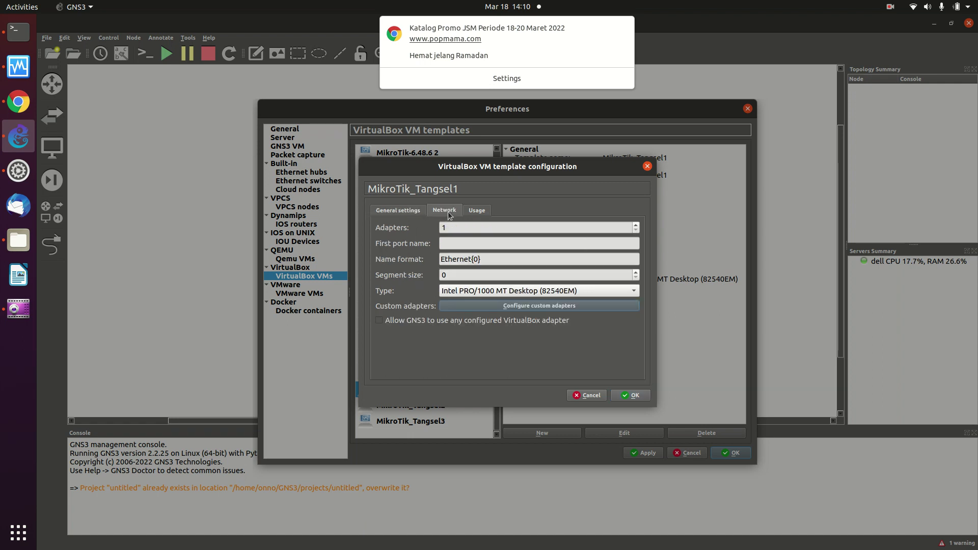
Give MikroTik_Tangsel1 8 adapters, allow any configured VirtualBox adapter, and save.
{"action": "left_click", "coordinate": [465, 230]}
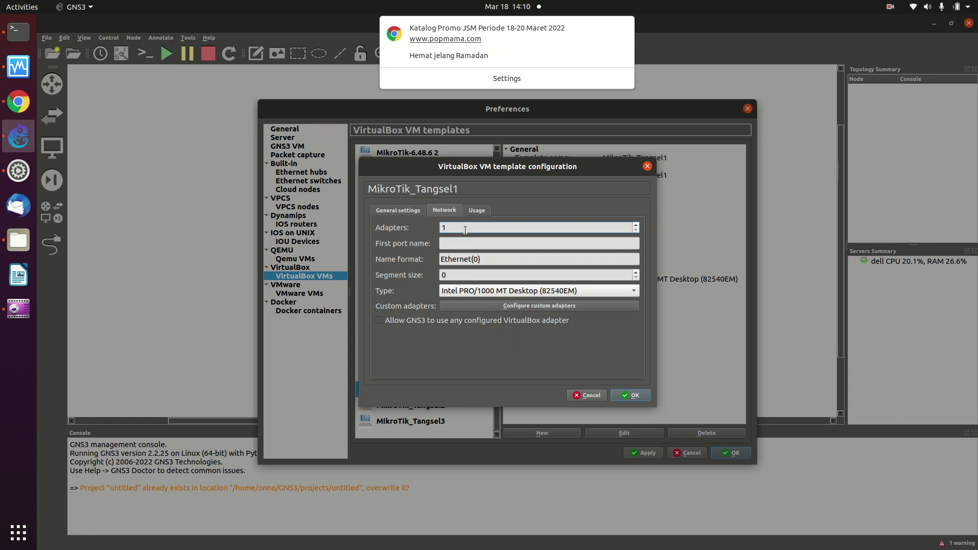
{"action": "key", "text": "BackSpace"}
{"action": "type", "text": "8"}
{"action": "left_click", "coordinate": [379, 322]}
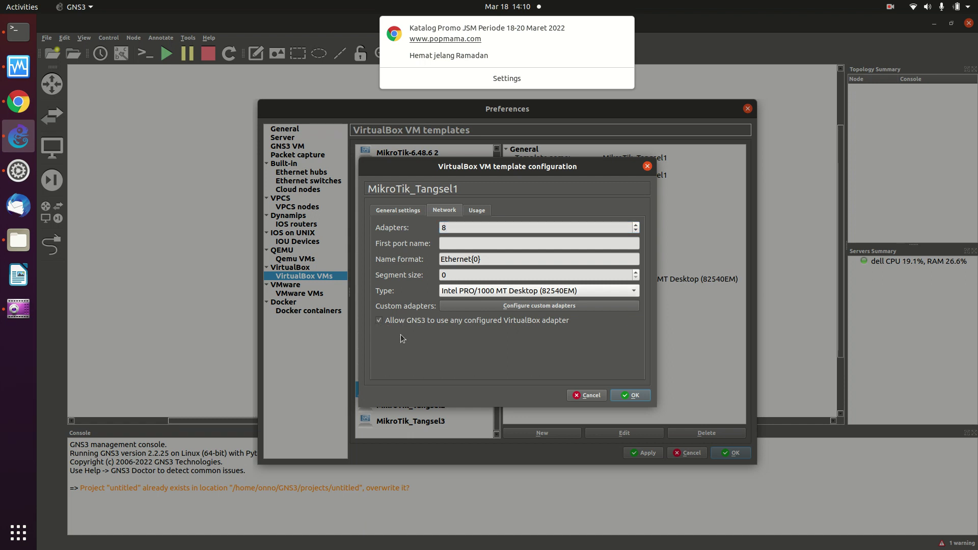
{"action": "left_click", "coordinate": [627, 397]}
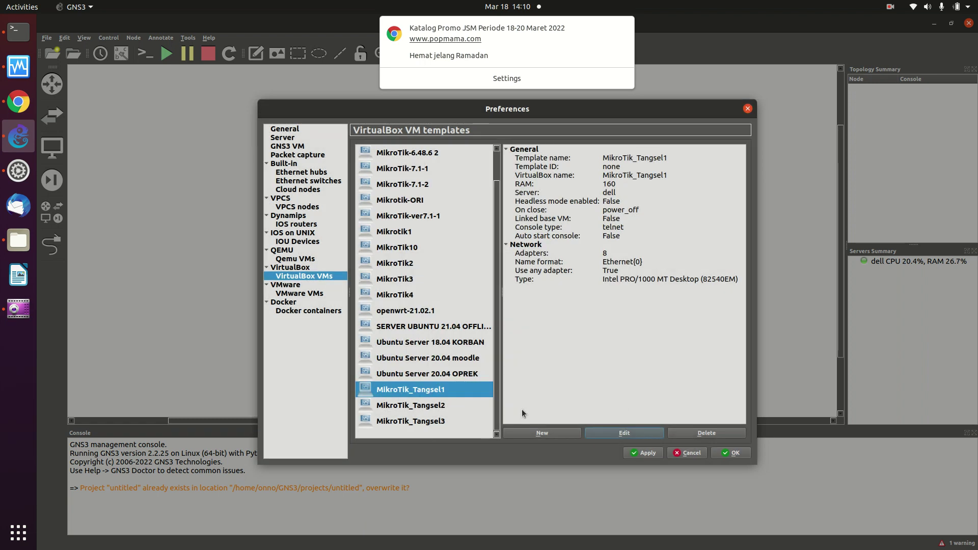
Set MikroTik_Tangsel2's category to Routers and console type to telnet.
{"action": "left_click", "coordinate": [407, 406]}
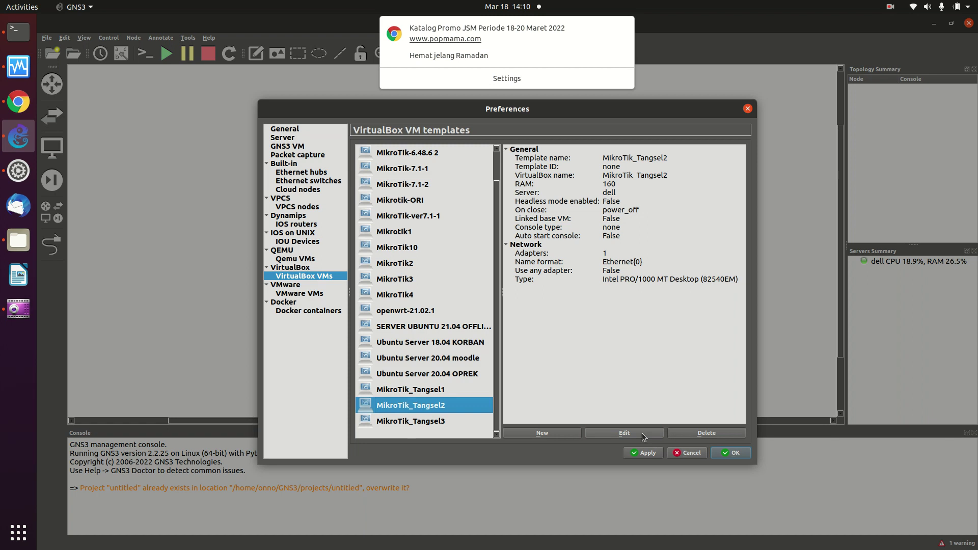
{"action": "left_click", "coordinate": [624, 433]}
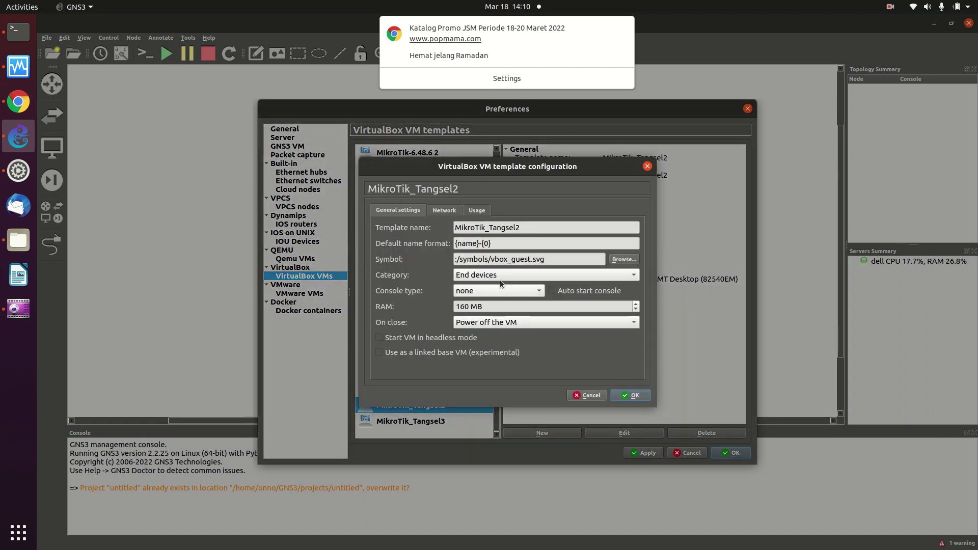
{"action": "left_click", "coordinate": [494, 278]}
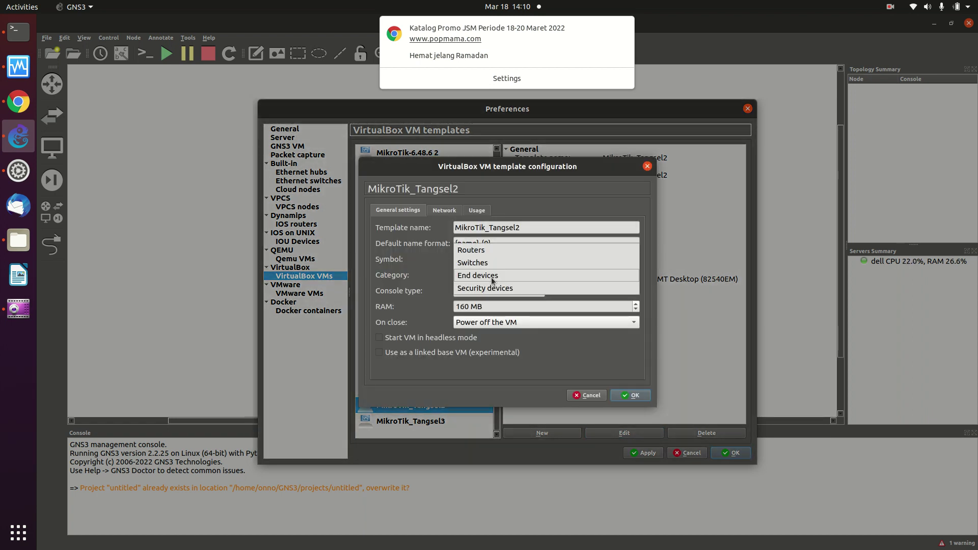
{"action": "left_click", "coordinate": [480, 249]}
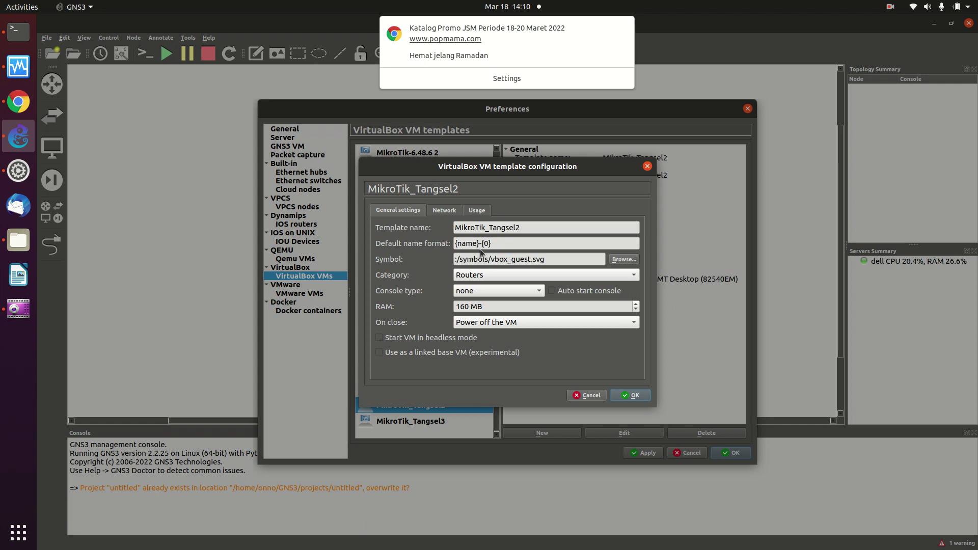
{"action": "left_click", "coordinate": [485, 295]}
{"action": "left_click", "coordinate": [476, 279]}
Give MikroTik_Tangsel2 8 adapters with any configured VirtualBox adapter allowed, and save.
{"action": "left_click", "coordinate": [448, 211]}
{"action": "left_click", "coordinate": [452, 227]}
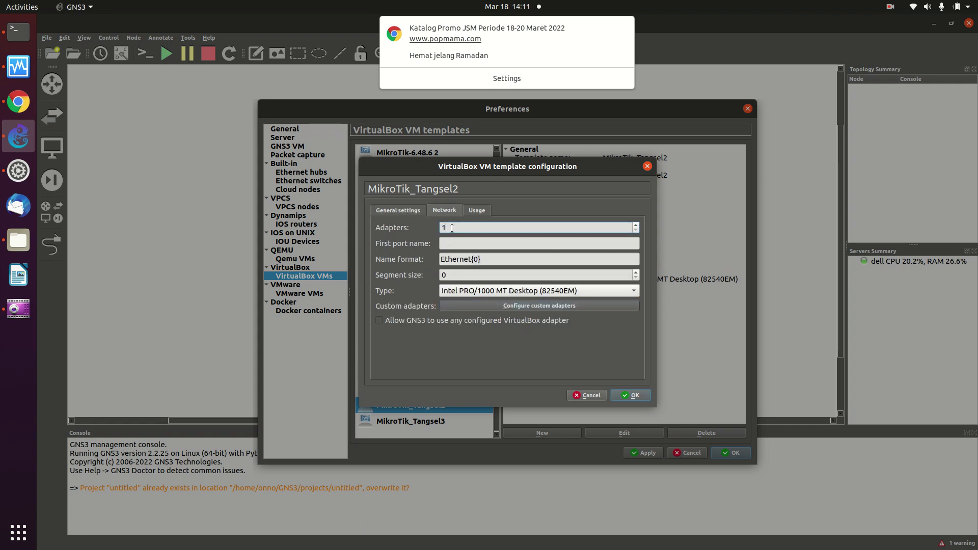
{"action": "key", "text": "BackSpace"}
{"action": "type", "text": "8"}
{"action": "left_click", "coordinate": [379, 320]}
{"action": "left_click", "coordinate": [631, 396]}
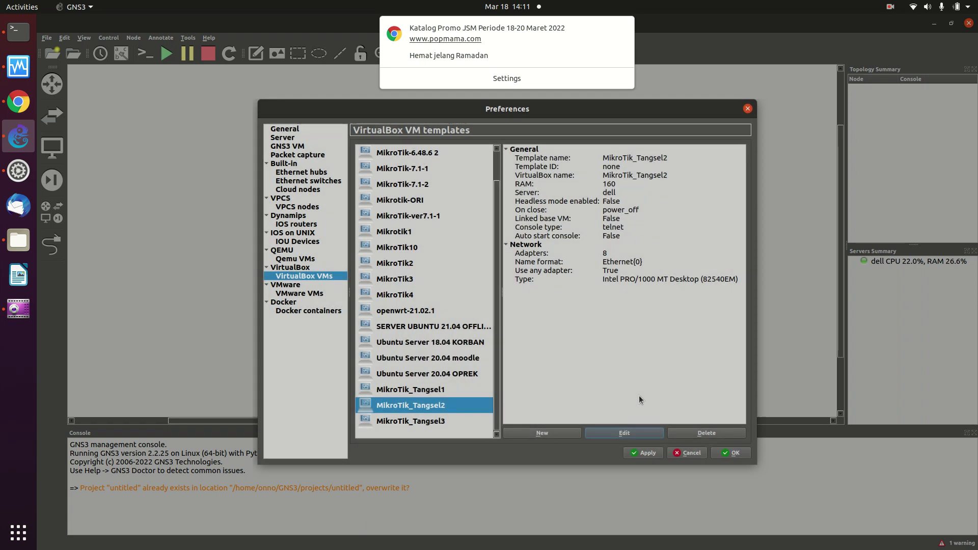
{"action": "left_click", "coordinate": [421, 421]}
Set MikroTik_Tangsel3's template to the Routers category, telnet console and 8 adapters, allowing any VirtualBox adapter.
{"action": "left_click", "coordinate": [622, 432]}
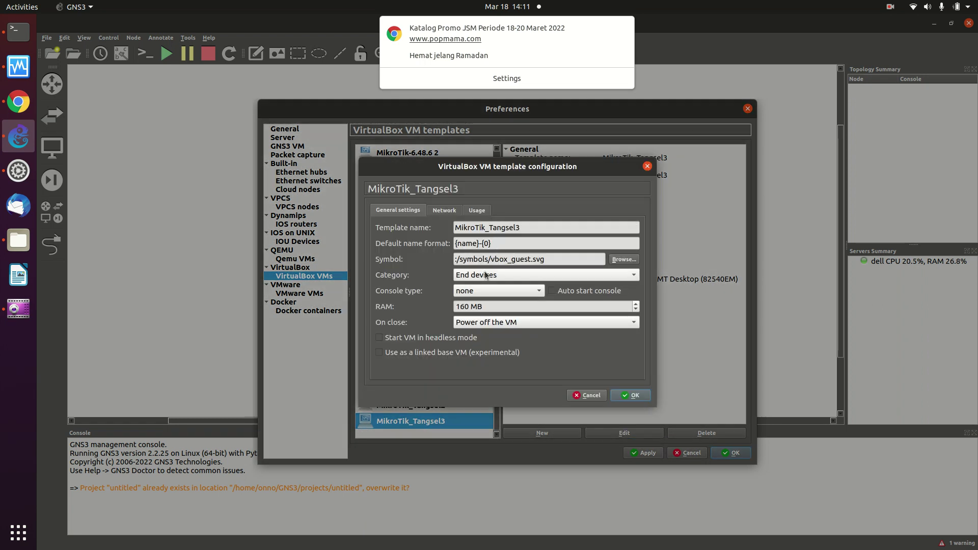
{"action": "left_click", "coordinate": [486, 276]}
{"action": "left_click", "coordinate": [478, 251]}
{"action": "left_click", "coordinate": [489, 288]}
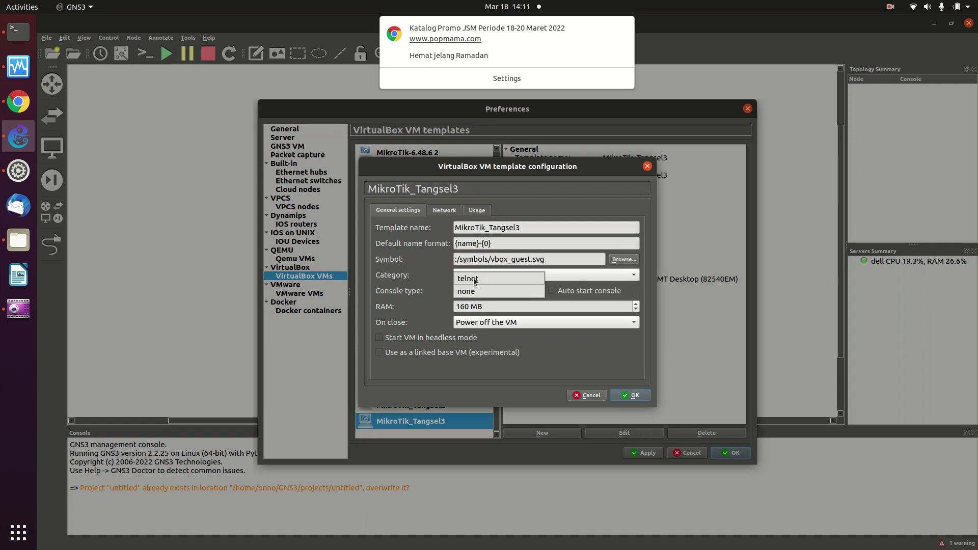
{"action": "left_click", "coordinate": [474, 279]}
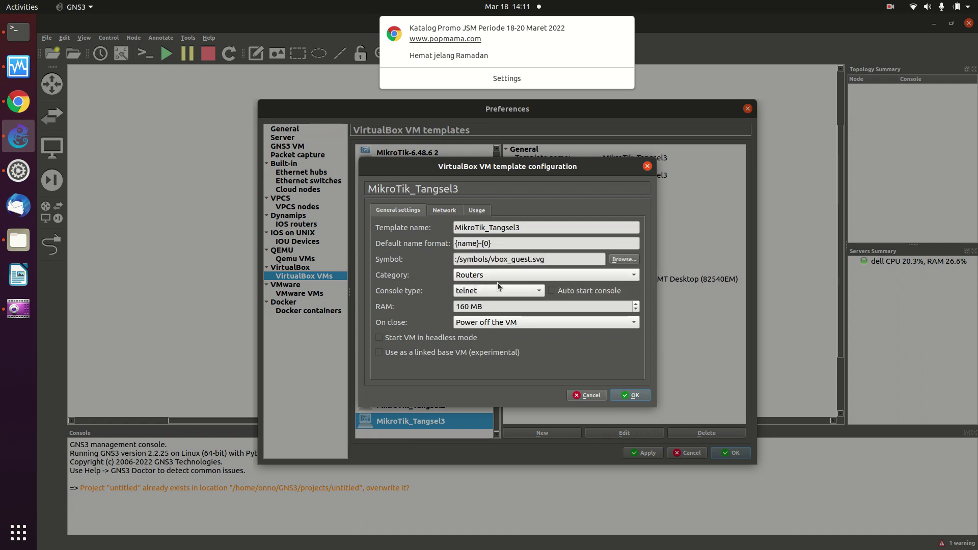
{"action": "left_click", "coordinate": [445, 210]}
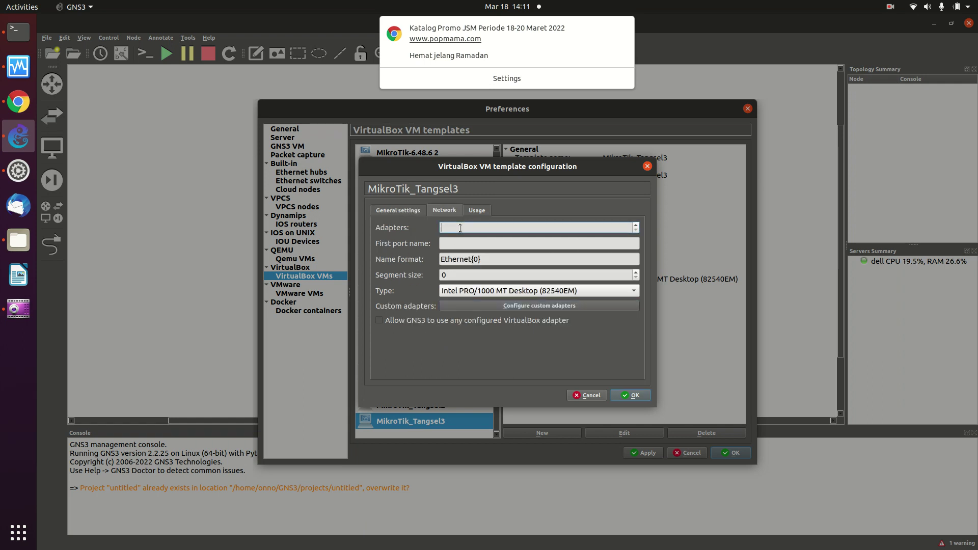
{"action": "type", "text": "8"}
{"action": "left_click", "coordinate": [380, 319]}
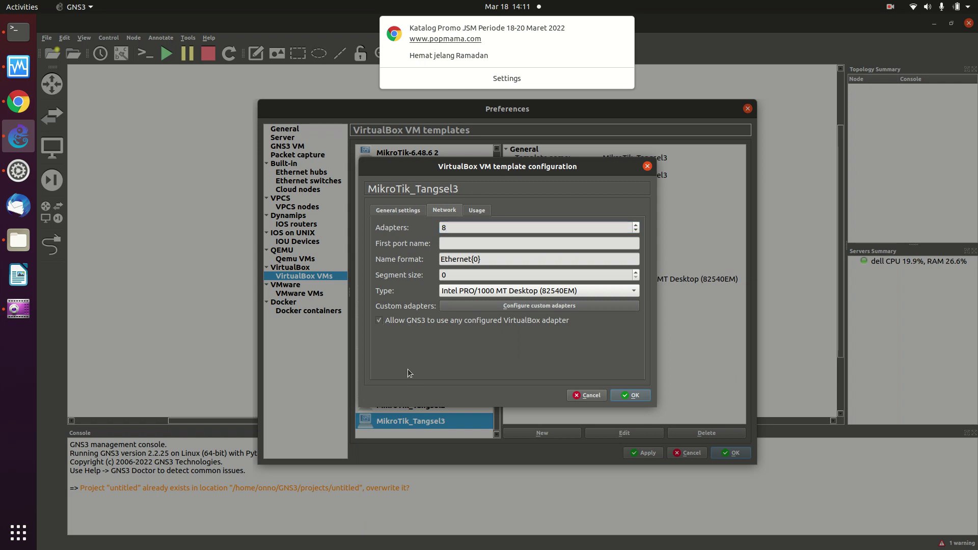
{"action": "left_click", "coordinate": [640, 397]}
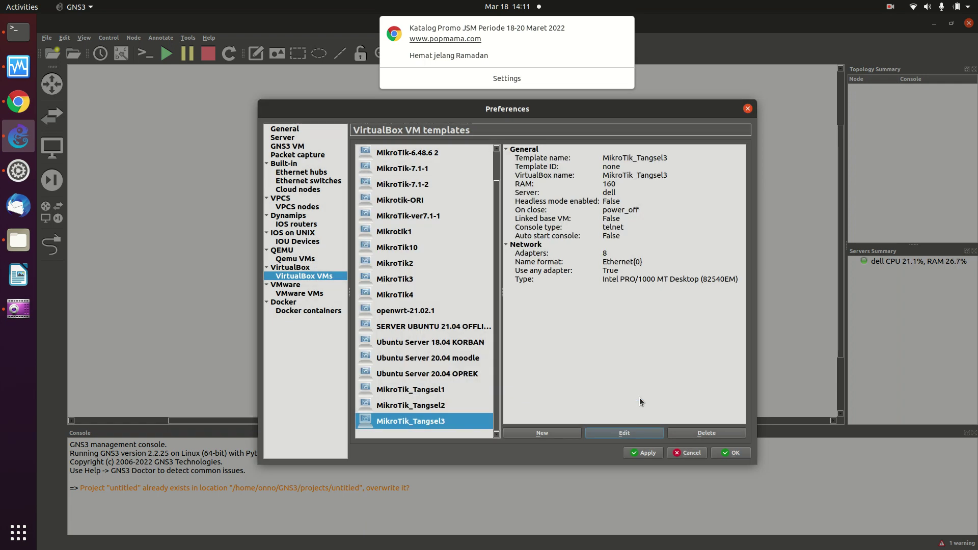
{"action": "left_click", "coordinate": [403, 409]}
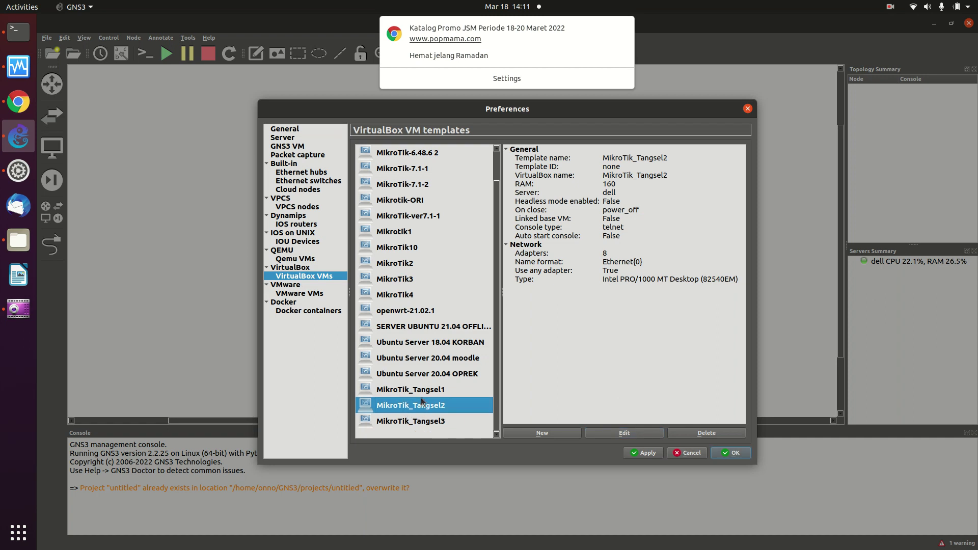
{"action": "left_click", "coordinate": [415, 392]}
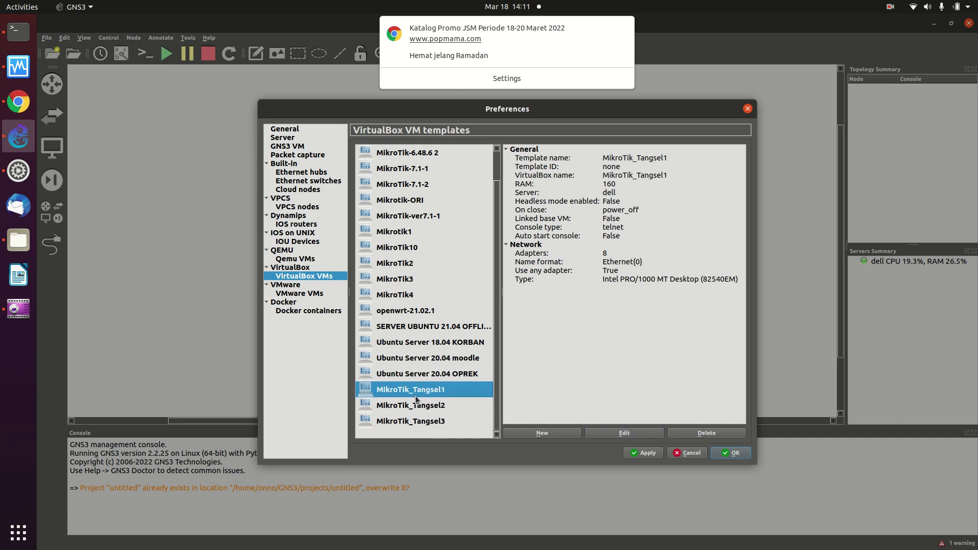
{"action": "left_click", "coordinate": [418, 404]}
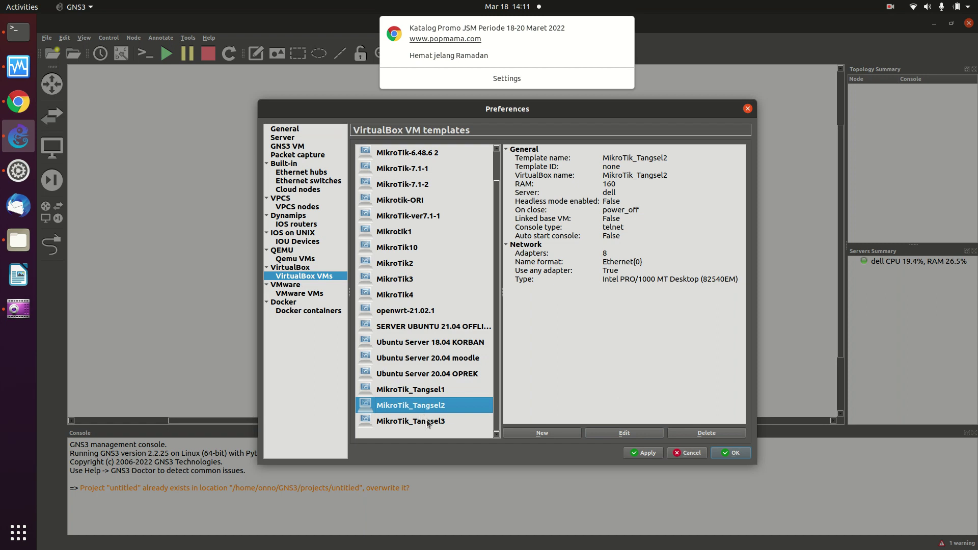
{"action": "left_click", "coordinate": [428, 422]}
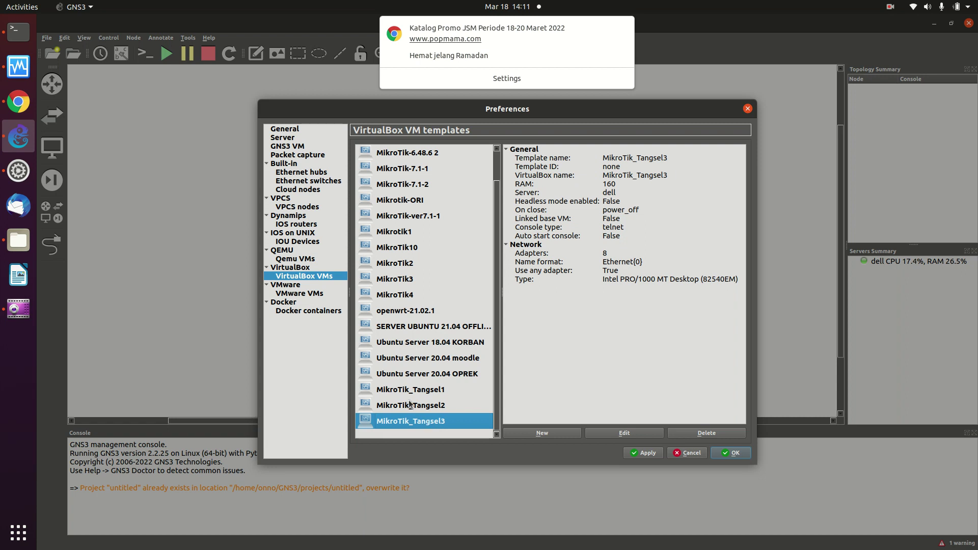
{"action": "left_click", "coordinate": [421, 405]}
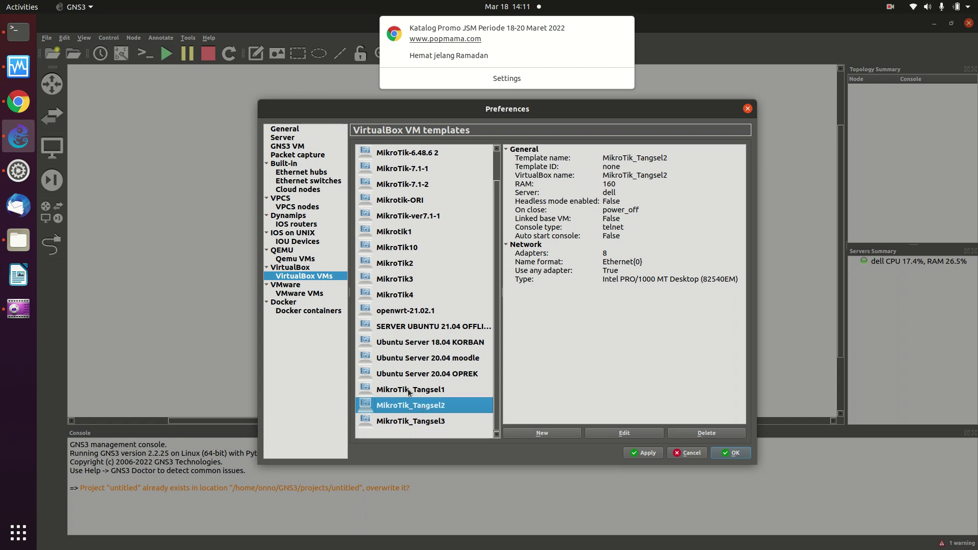
{"action": "left_click", "coordinate": [408, 389]}
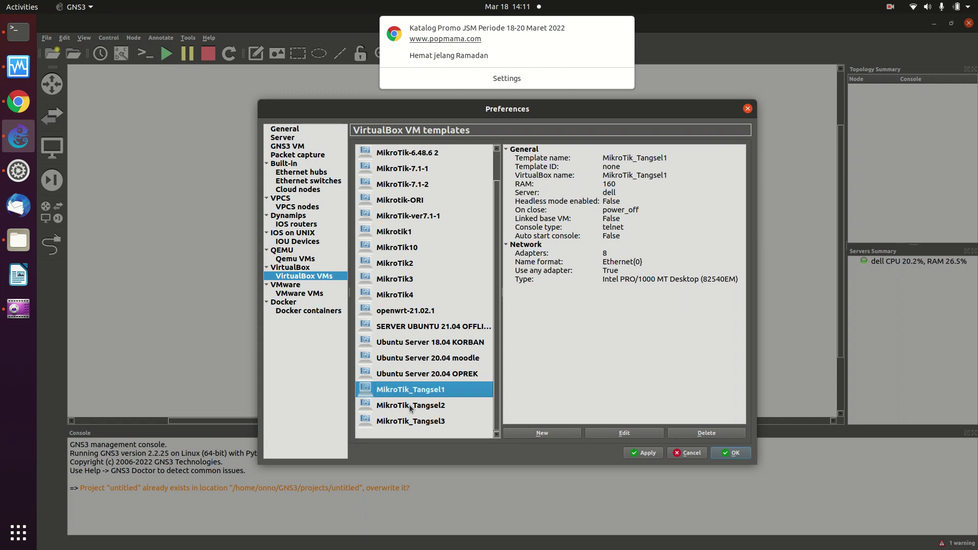
{"action": "left_click", "coordinate": [411, 406]}
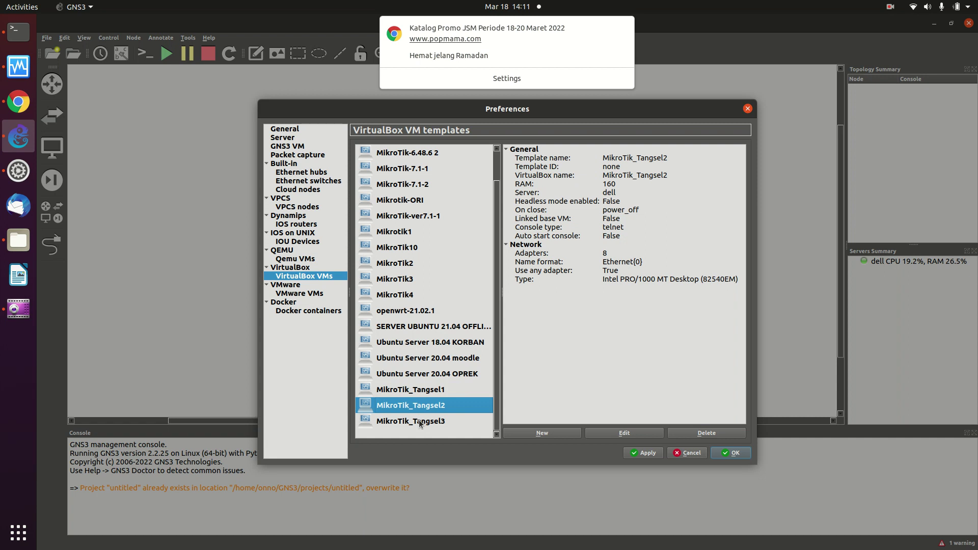
{"action": "left_click", "coordinate": [418, 419]}
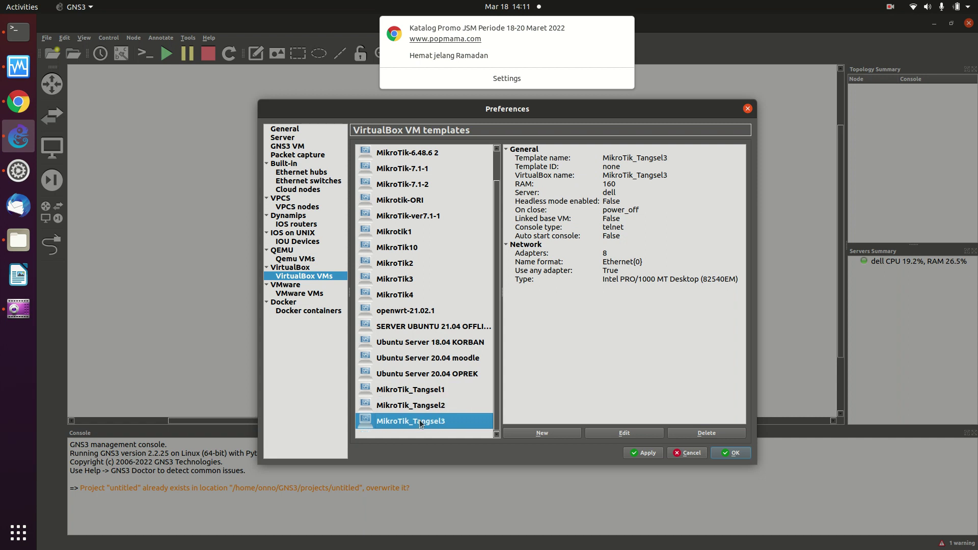
{"action": "left_click", "coordinate": [408, 395]}
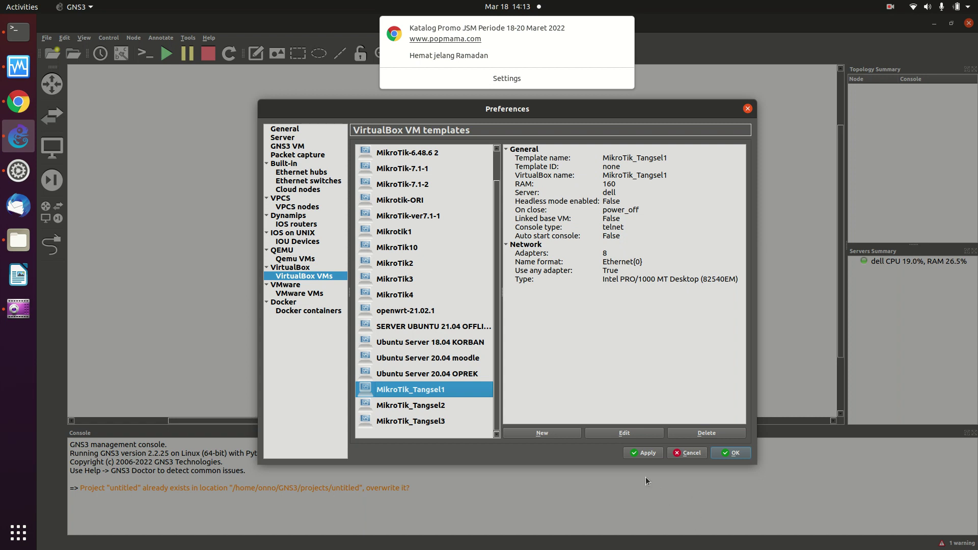
Close Preferences, dismiss the browser notification, and place a NAT cloud at the canvas's upper right.
{"action": "left_click", "coordinate": [725, 456]}
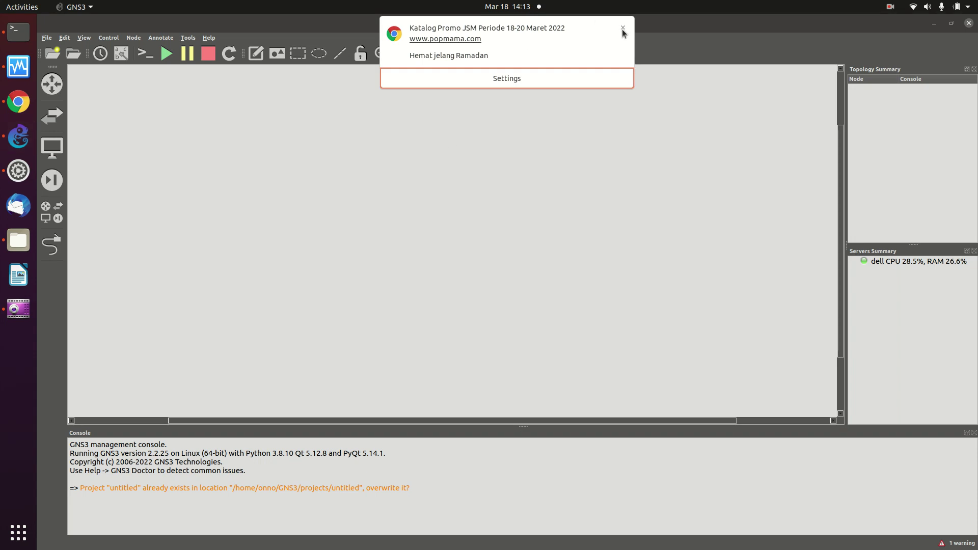
{"action": "left_click", "coordinate": [622, 28]}
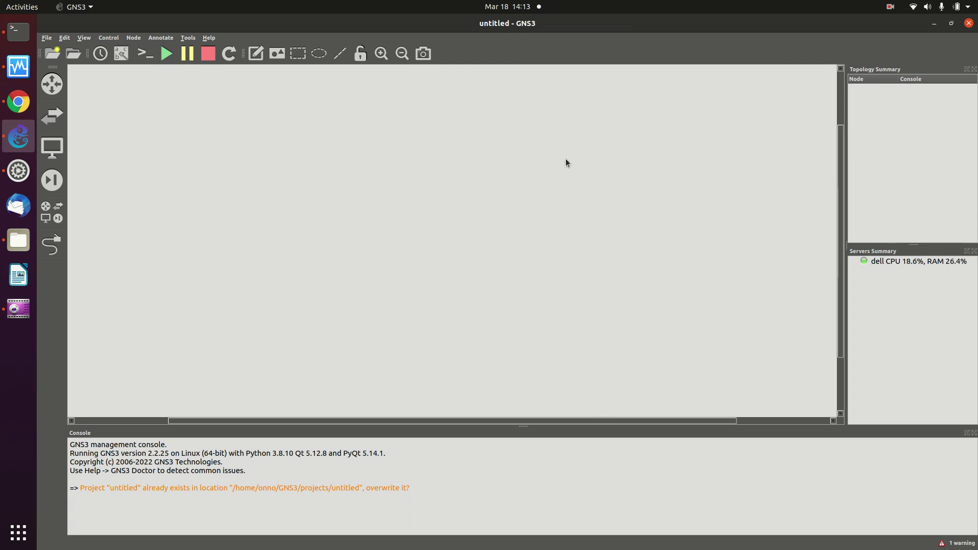
{"action": "left_click", "coordinate": [43, 146]}
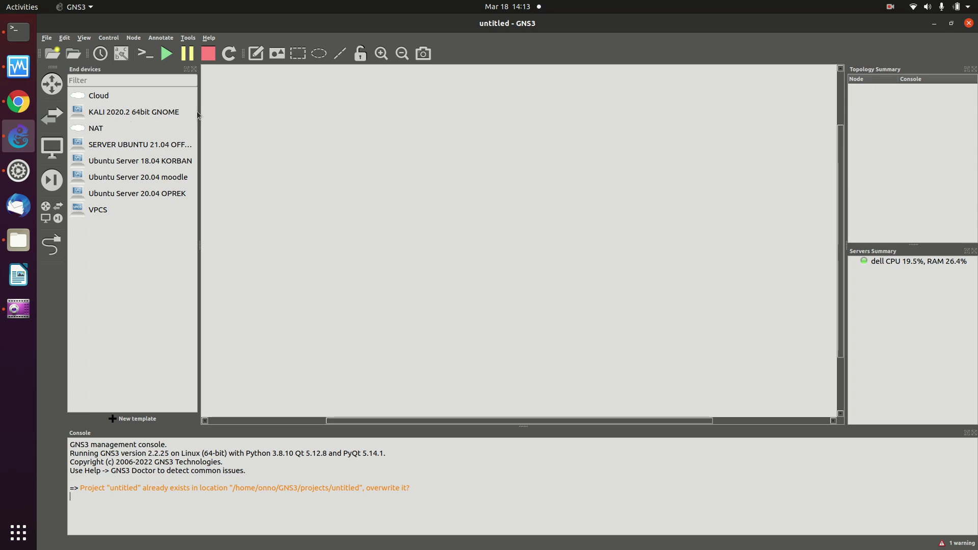
{"action": "left_click", "coordinate": [97, 130]}
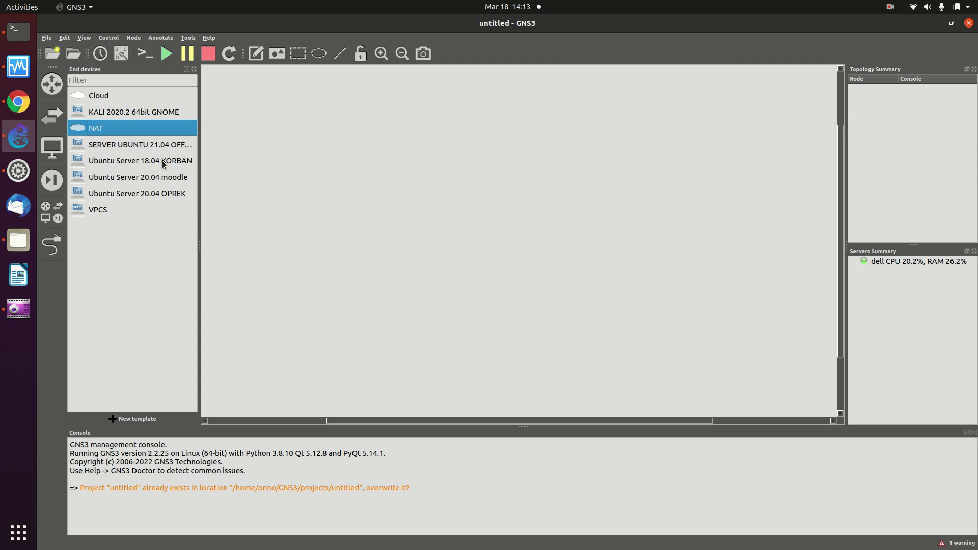
{"action": "left_click_drag", "start_coordinate": [129, 131], "coordinate": [734, 127]}
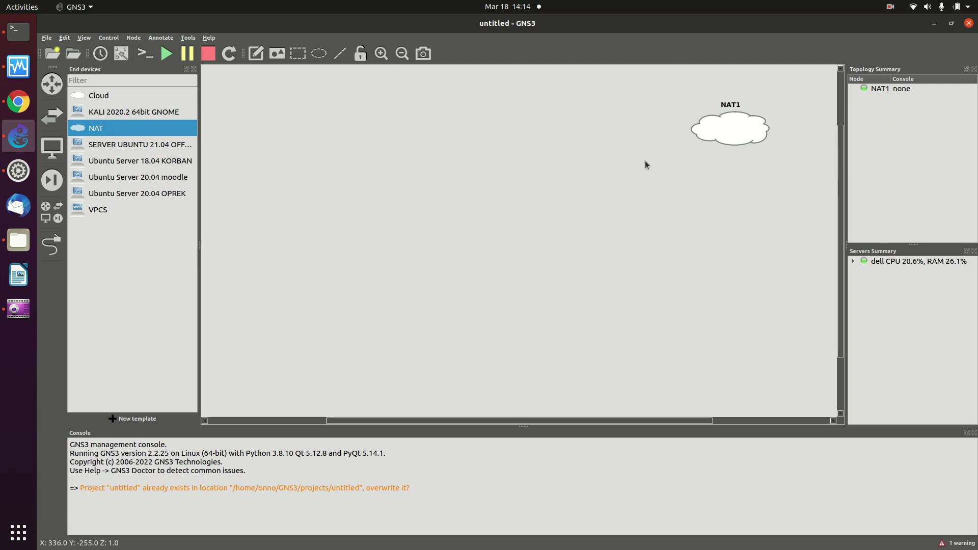
{"action": "left_click", "coordinate": [53, 109]}
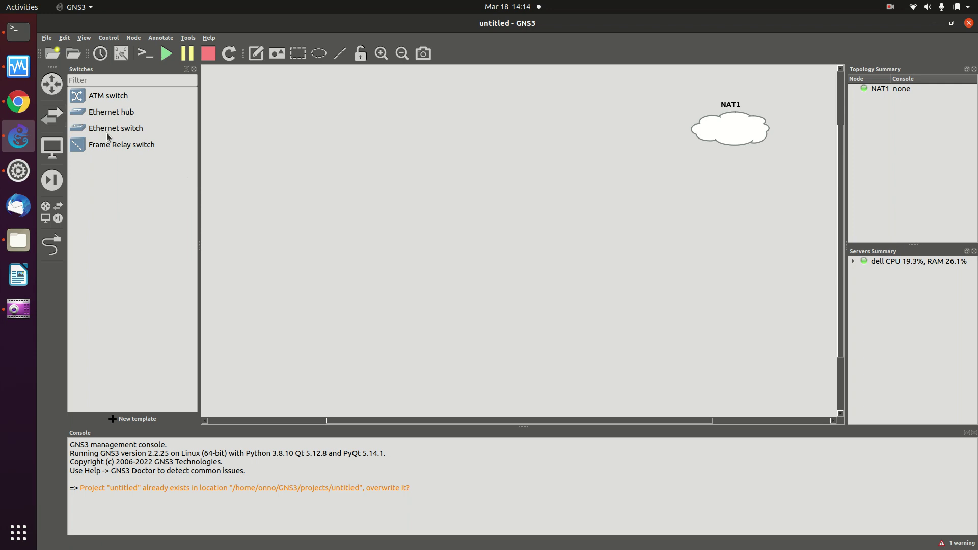
Drop an Ethernet switch below NAT1 and nudge NAT1 slightly left and down.
{"action": "left_click_drag", "start_coordinate": [101, 131], "coordinate": [601, 190]}
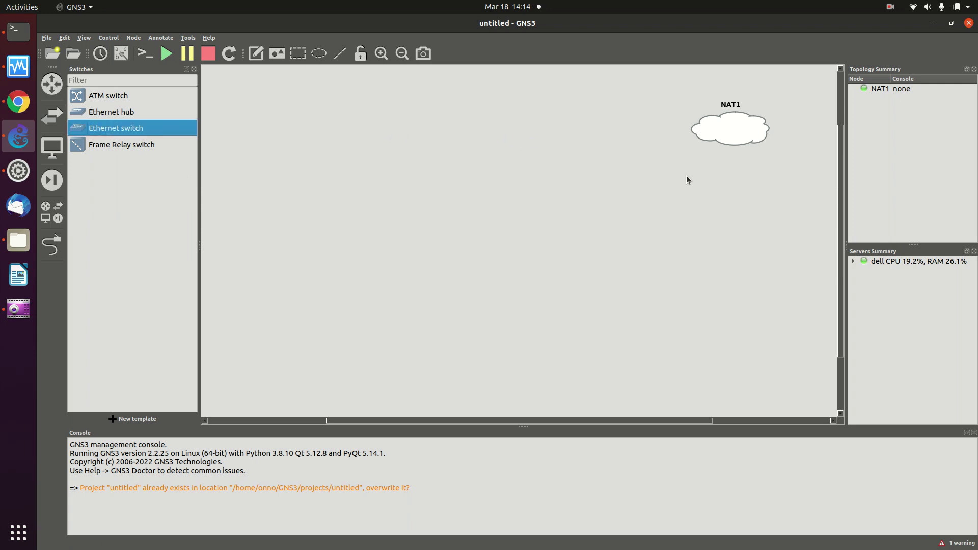
{"action": "left_click_drag", "start_coordinate": [744, 129], "coordinate": [685, 143]}
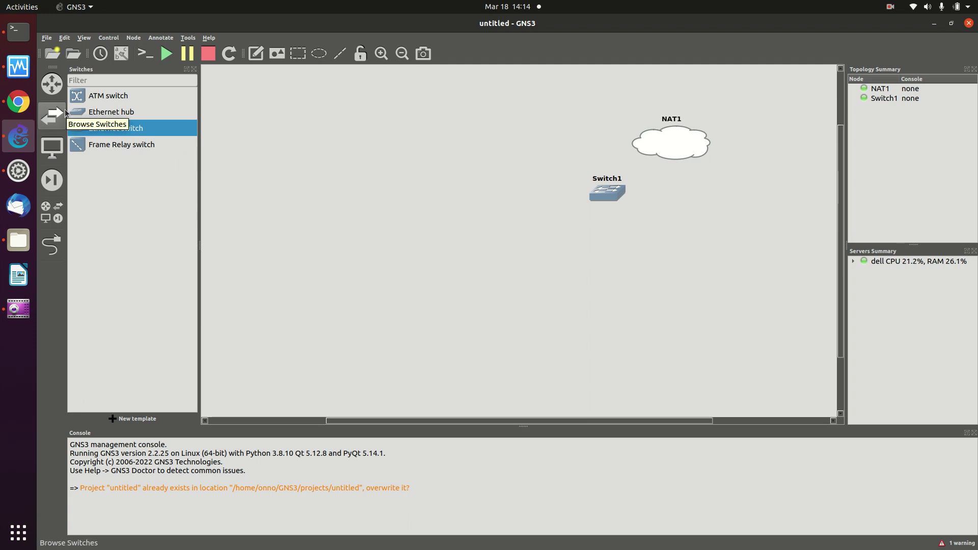
Place a MikroTik_Tangsel1 router on the canvas and shift it and Switch1 to the left.
{"action": "left_click", "coordinate": [59, 164]}
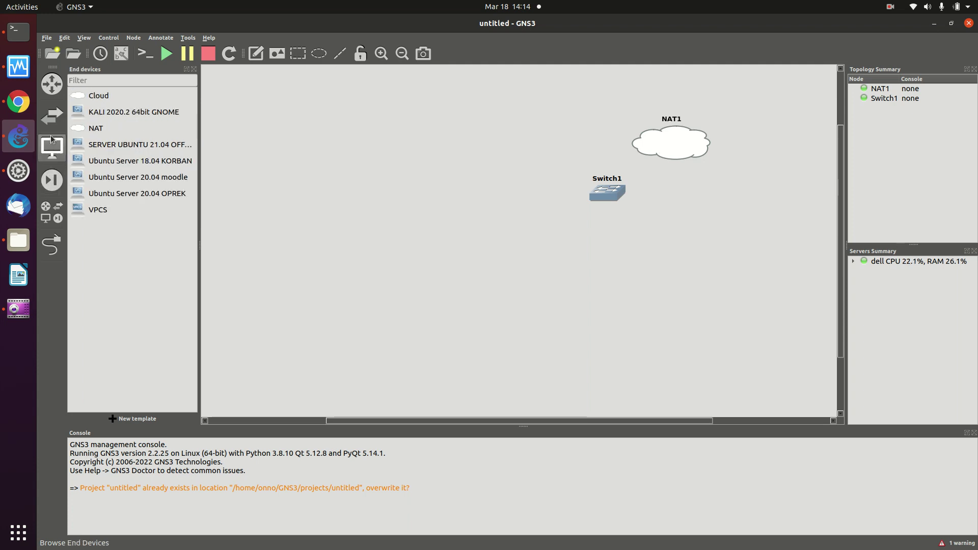
{"action": "left_click", "coordinate": [52, 84]}
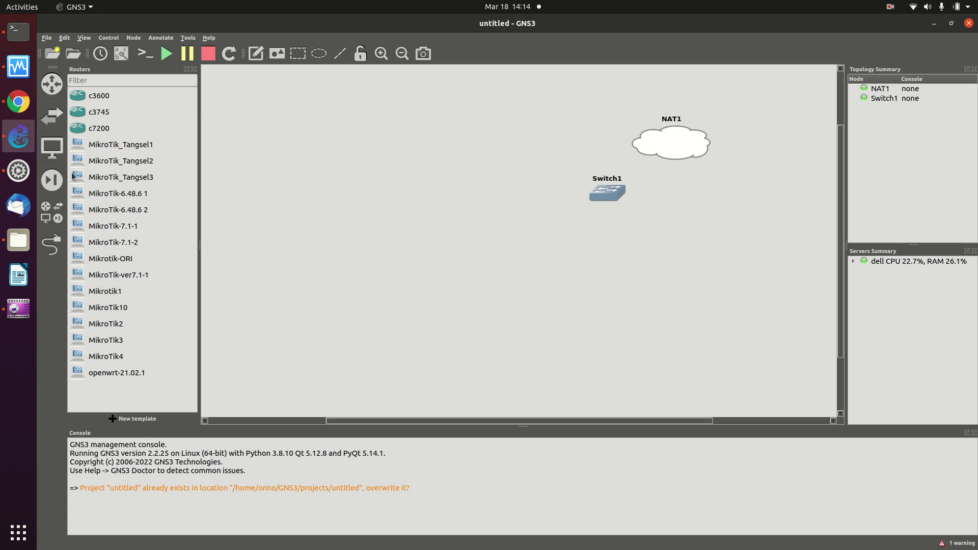
{"action": "left_click", "coordinate": [44, 186]}
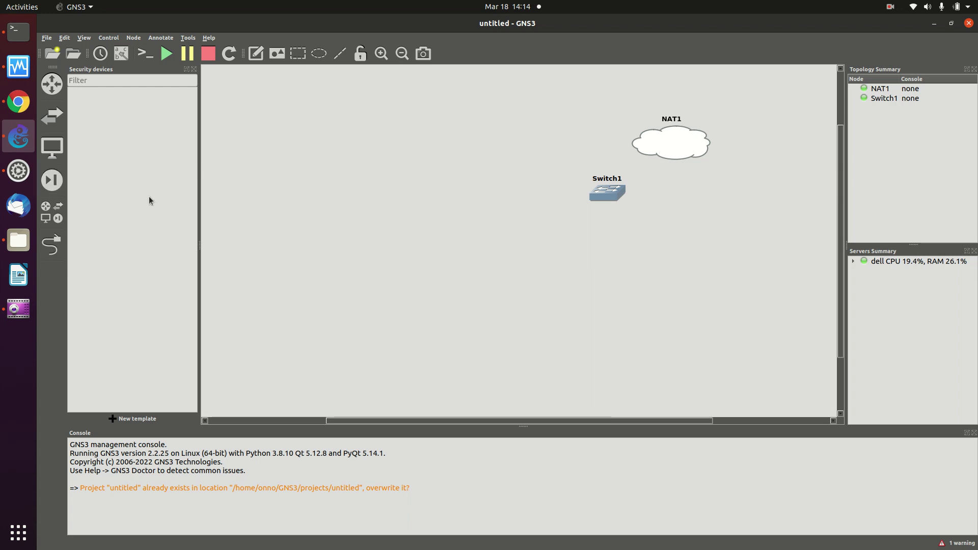
{"action": "left_click", "coordinate": [51, 87]}
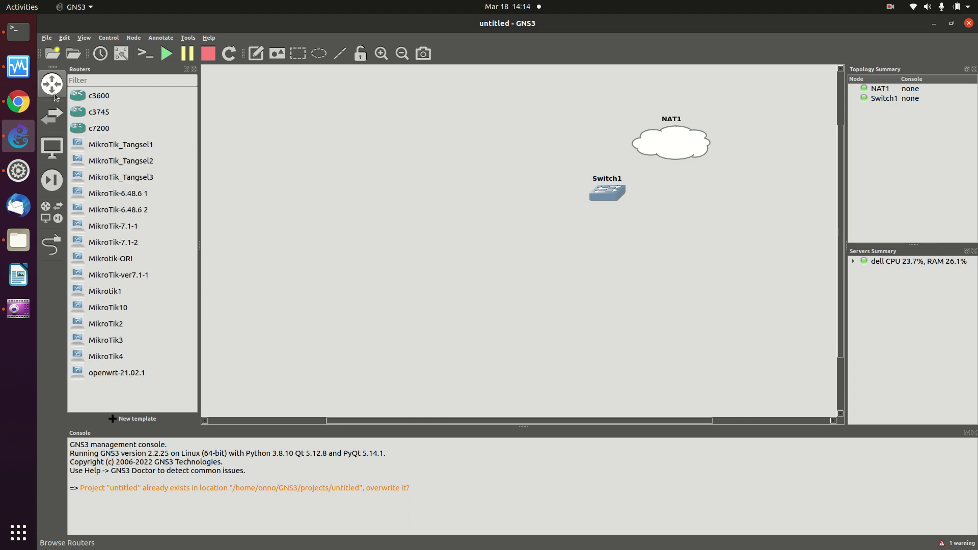
{"action": "left_click_drag", "start_coordinate": [131, 145], "coordinate": [672, 199]}
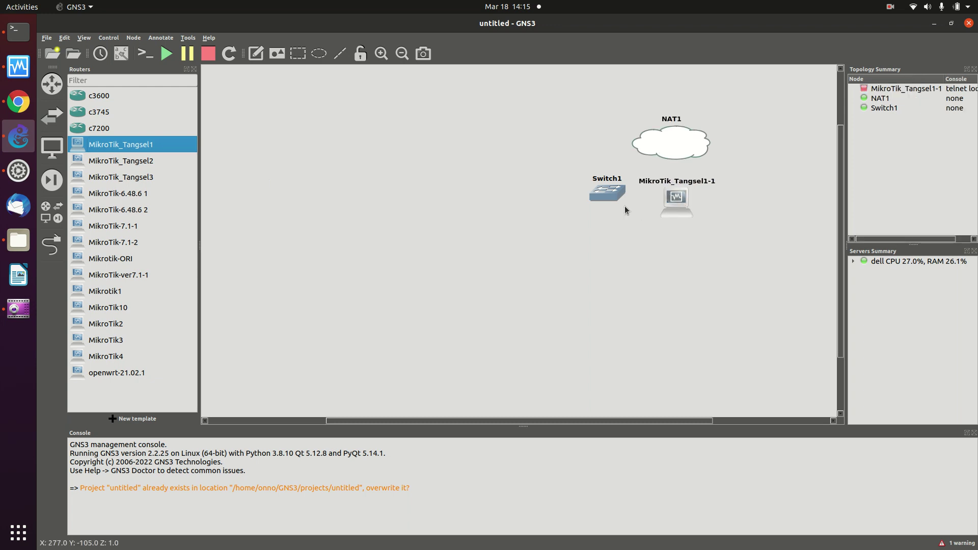
{"action": "left_click_drag", "start_coordinate": [611, 197], "coordinate": [564, 196]}
{"action": "left_click_drag", "start_coordinate": [677, 200], "coordinate": [649, 200]}
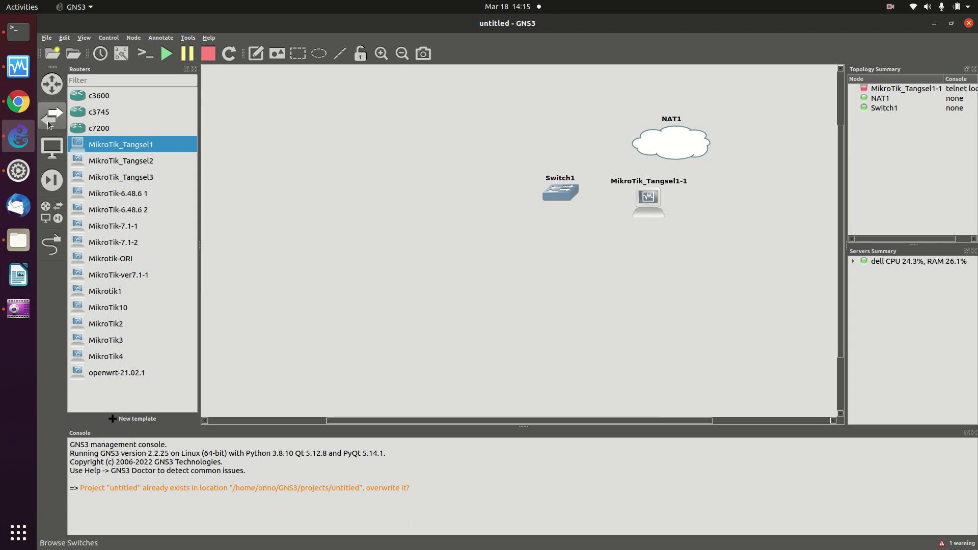
{"action": "left_click", "coordinate": [52, 147]}
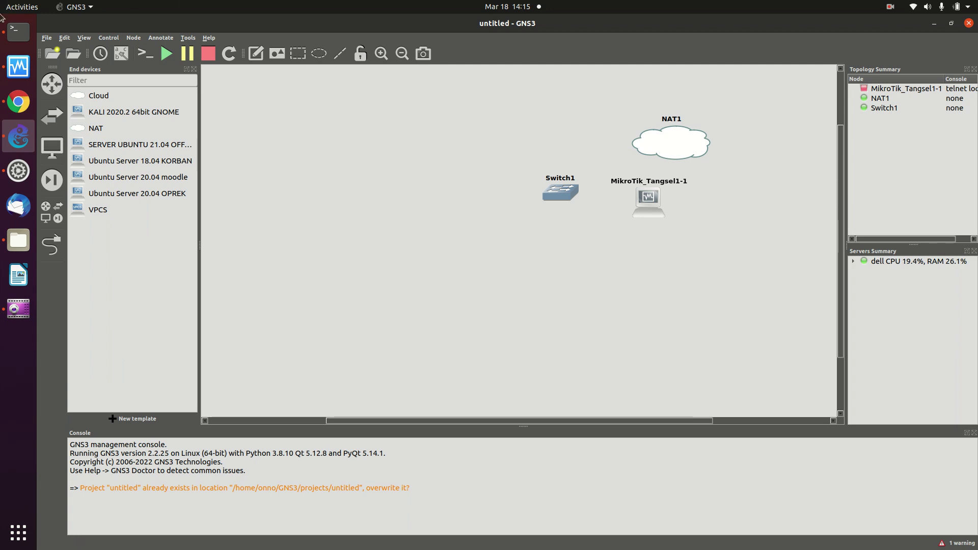
Move MikroTik_Tangsel1-1 below-left of Switch1 and add a KALI 2020.2 64bit GNOME node below-left of it.
{"action": "left_click_drag", "start_coordinate": [654, 209], "coordinate": [477, 237]}
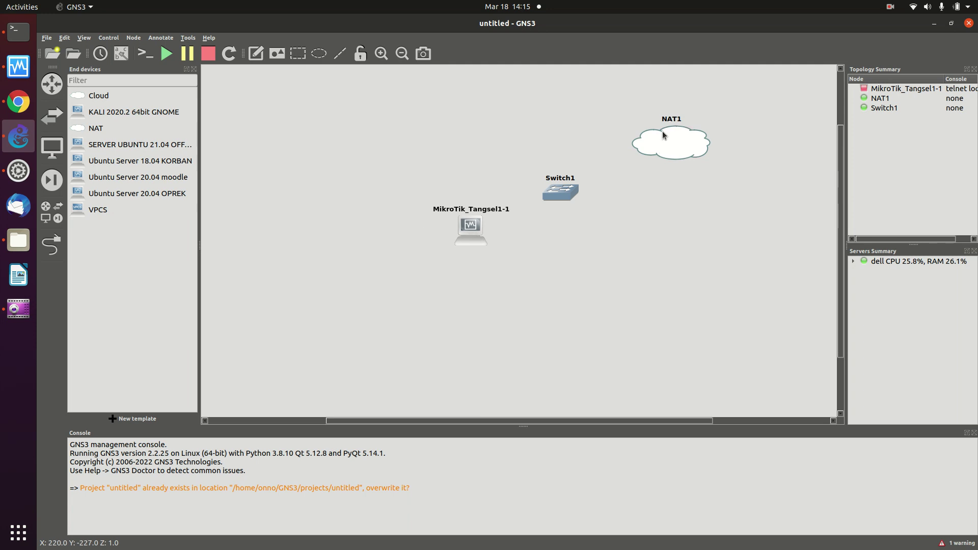
{"action": "mouse_move", "coordinate": [465, 233]}
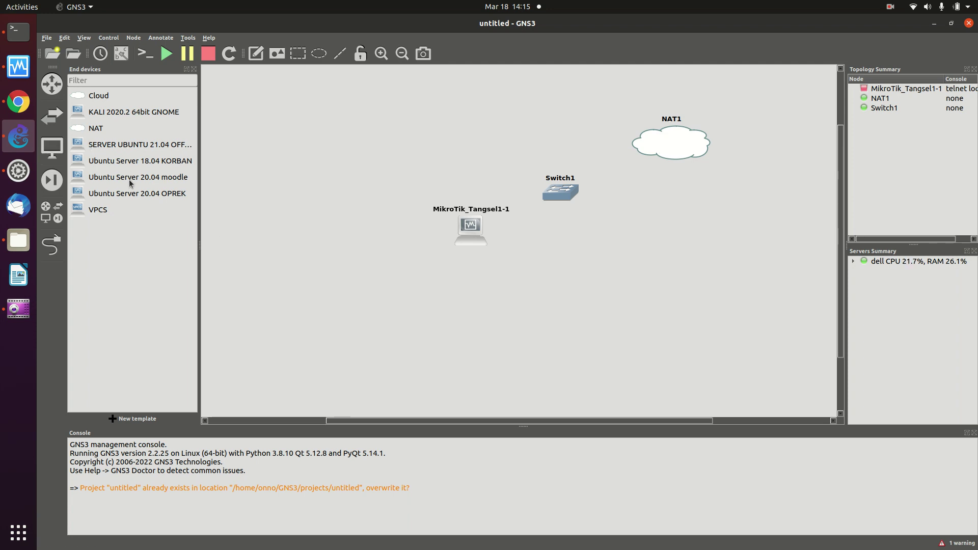
{"action": "left_click_drag", "start_coordinate": [106, 114], "coordinate": [400, 270]}
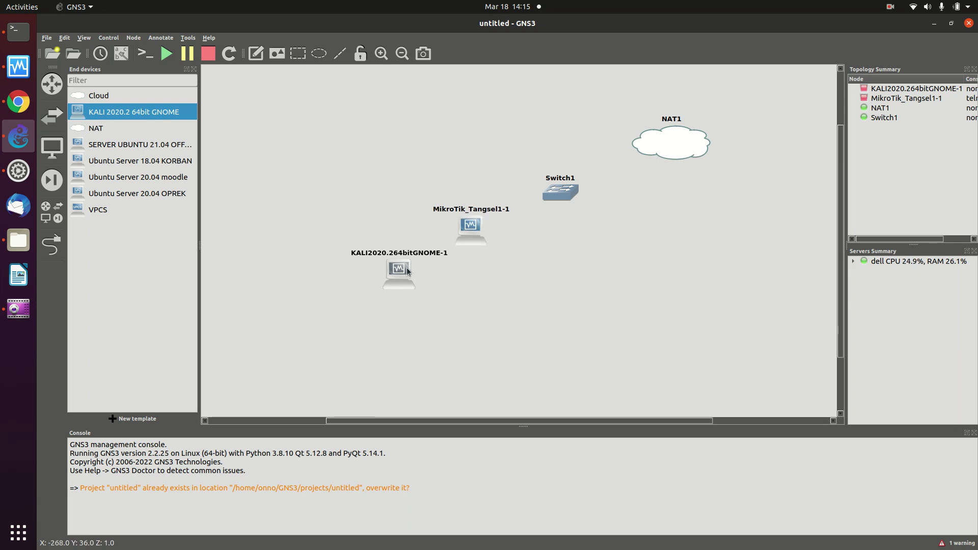
{"action": "left_click_drag", "start_coordinate": [399, 270], "coordinate": [379, 271]}
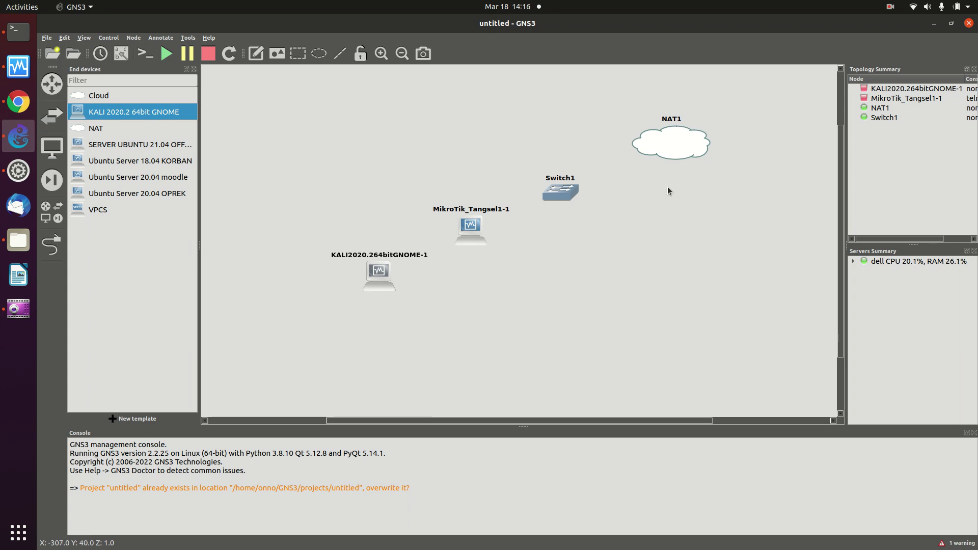
{"action": "mouse_move", "coordinate": [683, 146]}
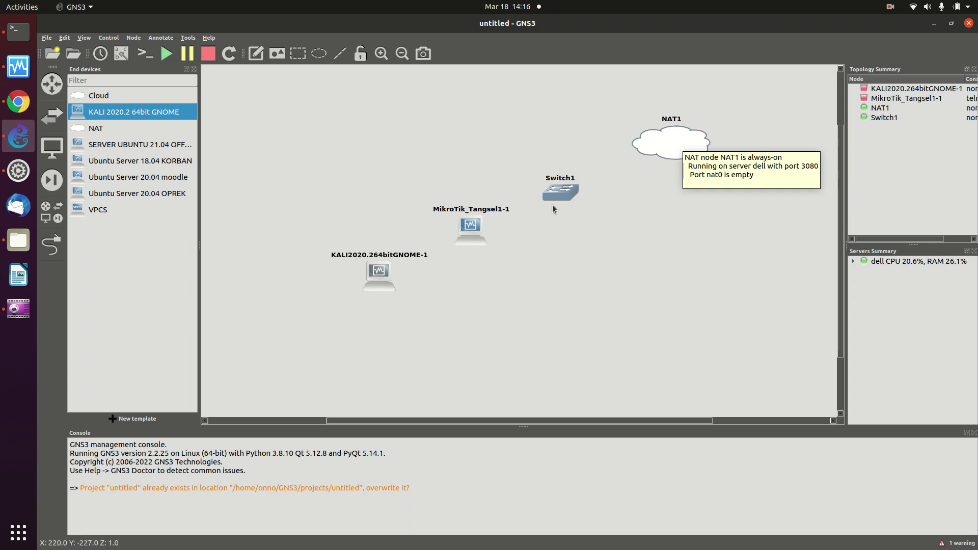
Nudge Switch1, MikroTik_Tangsel1-1 and the Kali node slightly to the right.
{"action": "mouse_move", "coordinate": [550, 194]}
{"action": "left_mouse_down"}
{"action": "mouse_move", "coordinate": [576, 194]}
{"action": "mouse_move", "coordinate": [555, 193]}
{"action": "mouse_move", "coordinate": [563, 193]}
{"action": "left_mouse_up"}
{"action": "left_click_drag", "start_coordinate": [462, 242], "coordinate": [478, 234]}
{"action": "left_click_drag", "start_coordinate": [372, 277], "coordinate": [391, 279]}
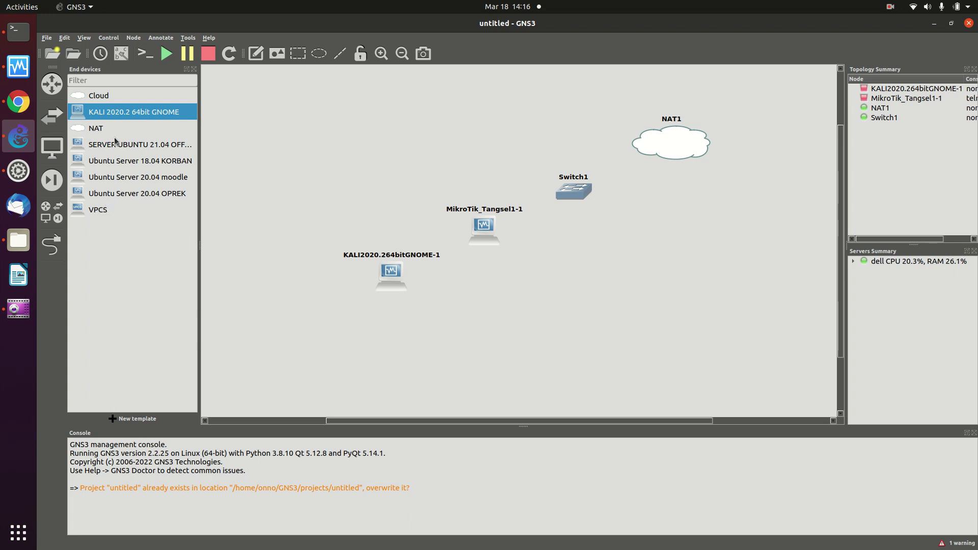
{"action": "left_click", "coordinate": [53, 247]}
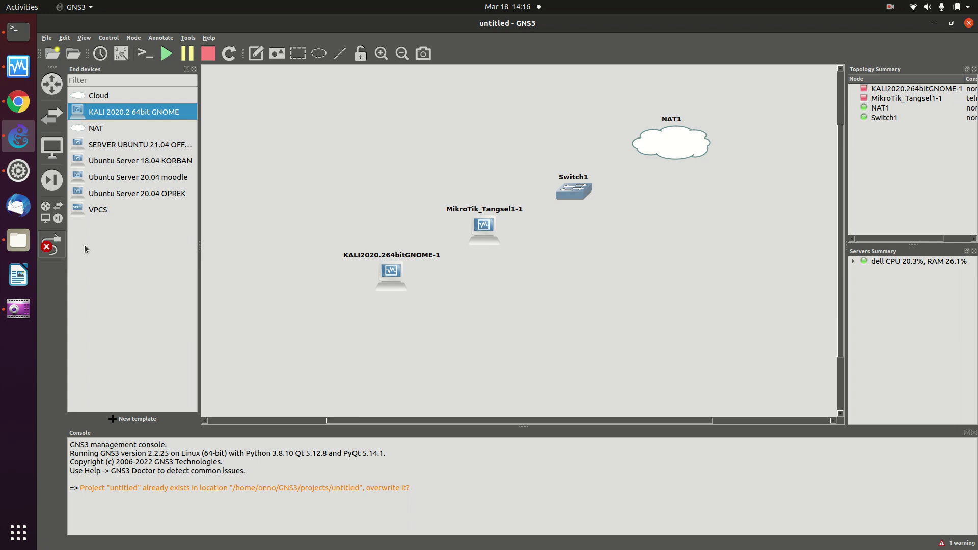
Link NAT1's nat0 port to Switch1's Ethernet0.
{"action": "left_click", "coordinate": [663, 144]}
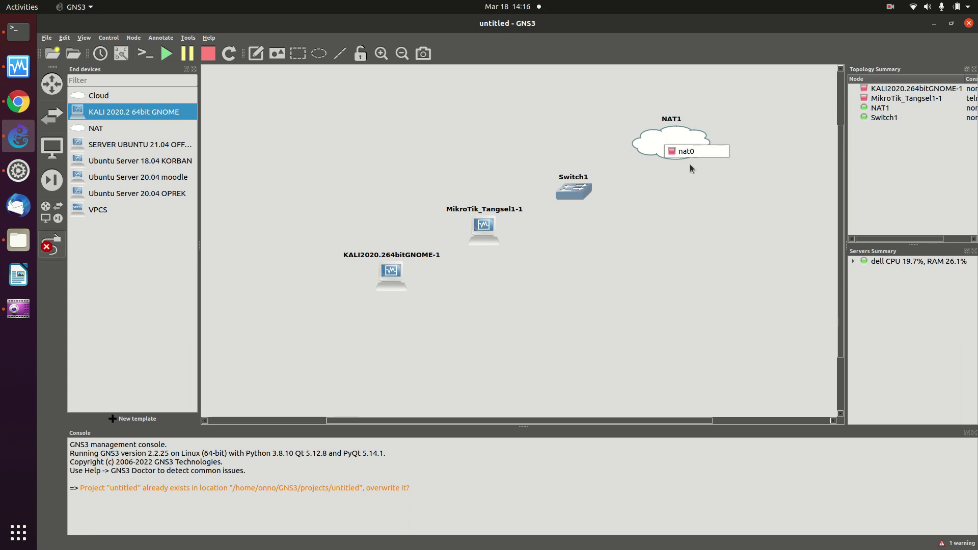
{"action": "left_click", "coordinate": [678, 151]}
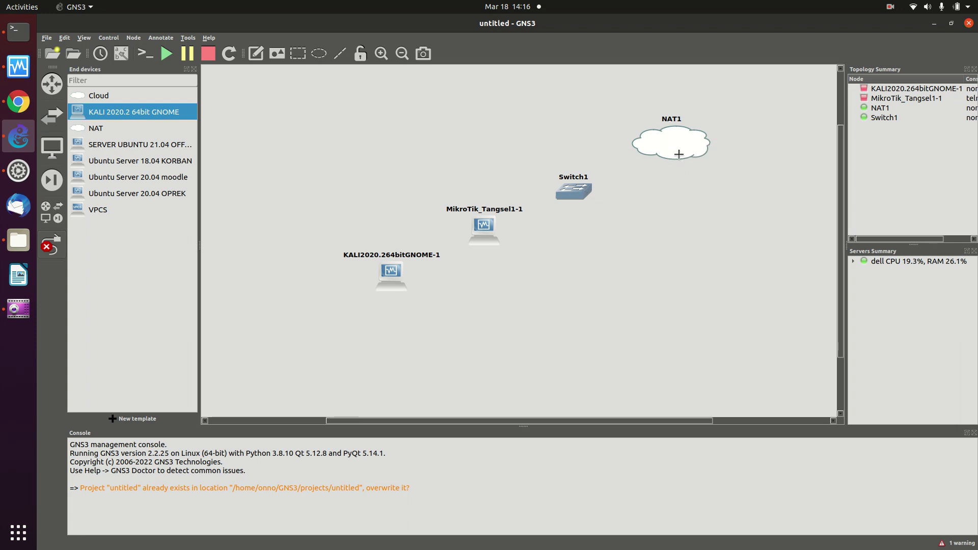
{"action": "left_click", "coordinate": [589, 184]}
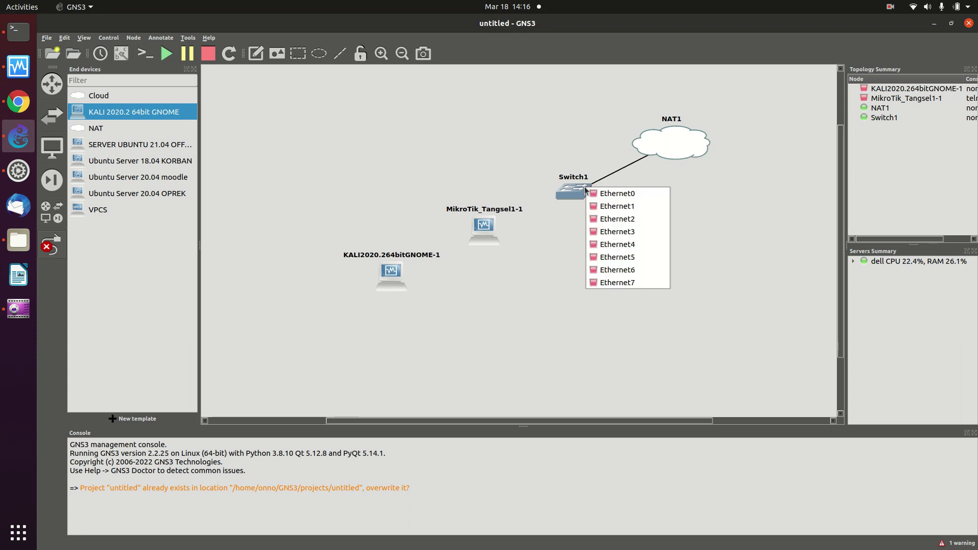
{"action": "left_click", "coordinate": [643, 195]}
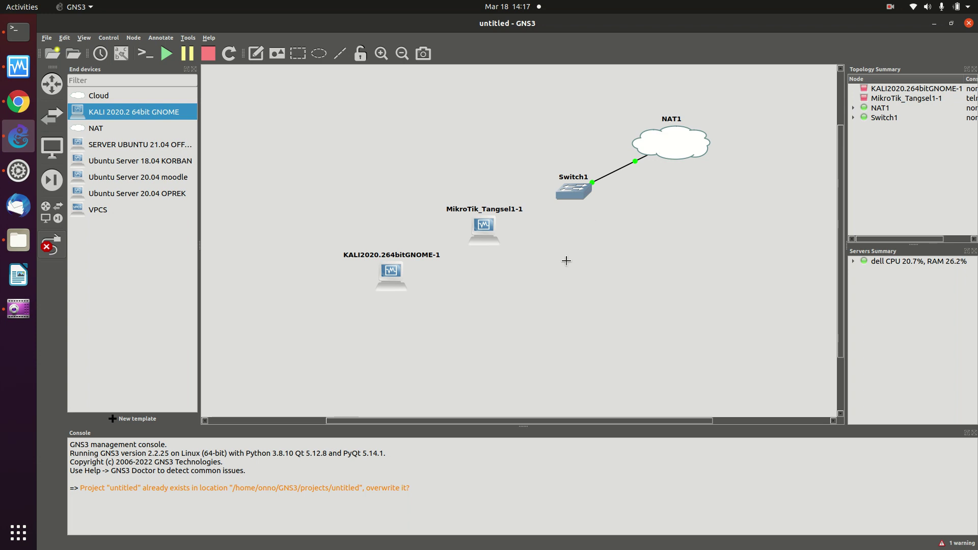
Link Switch1's Ethernet1 to MikroTik_Tangsel1-1's Ethernet0.
{"action": "left_click", "coordinate": [568, 192]}
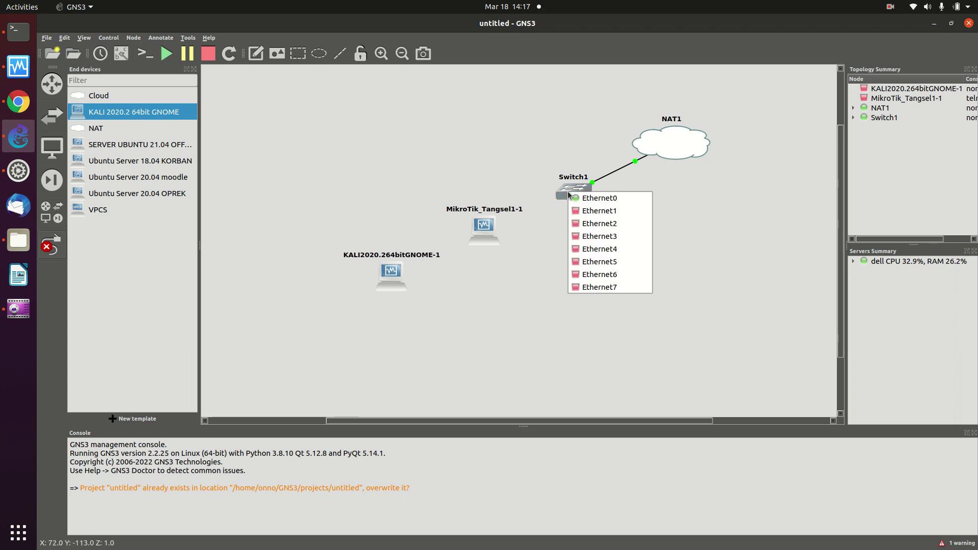
{"action": "left_click", "coordinate": [599, 211]}
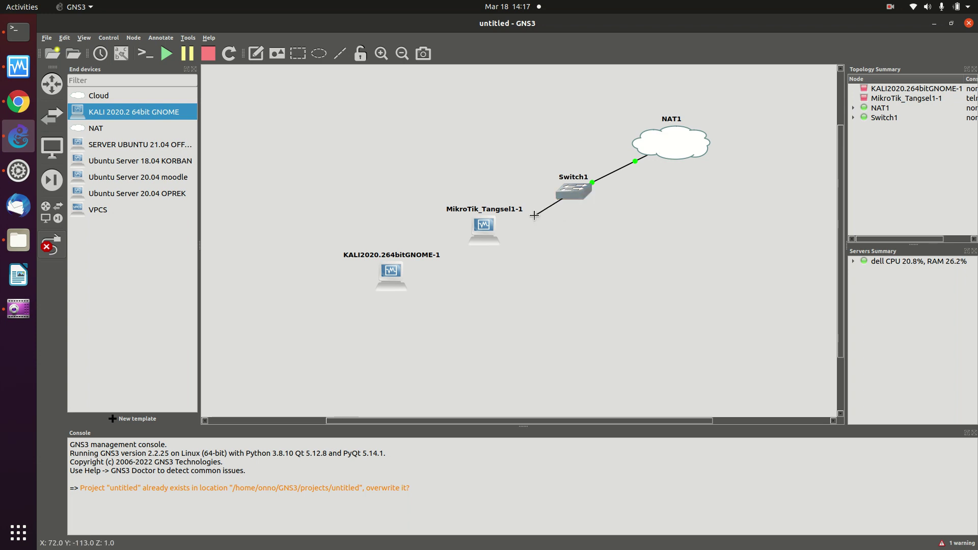
{"action": "left_click", "coordinate": [487, 235]}
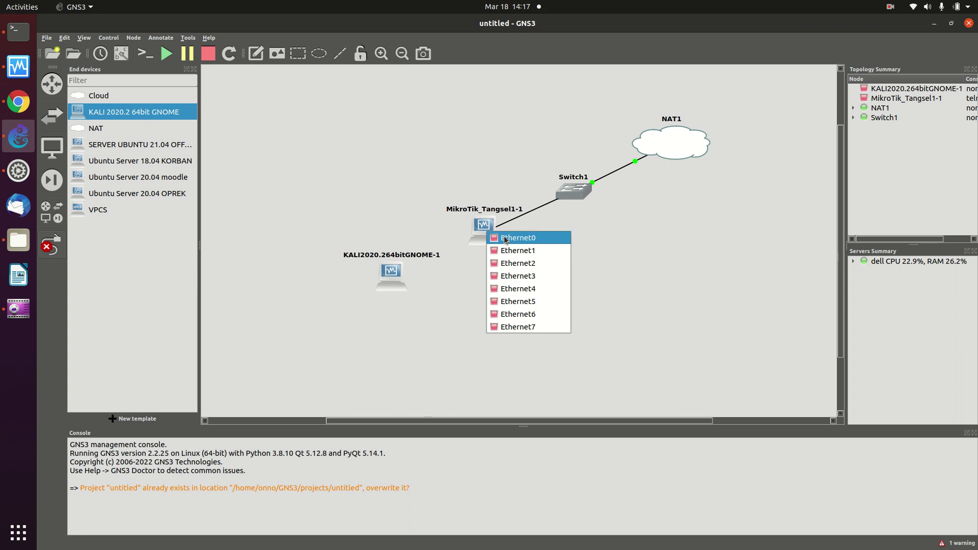
{"action": "left_click", "coordinate": [505, 237]}
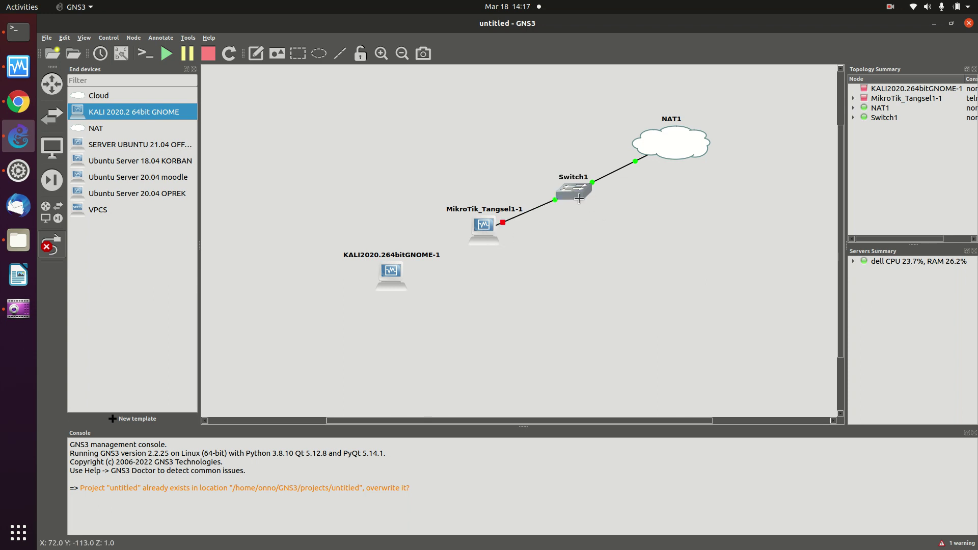
Link the router's Ethernet1 to the Kali VM's Ethernet0.
{"action": "left_click", "coordinate": [488, 226]}
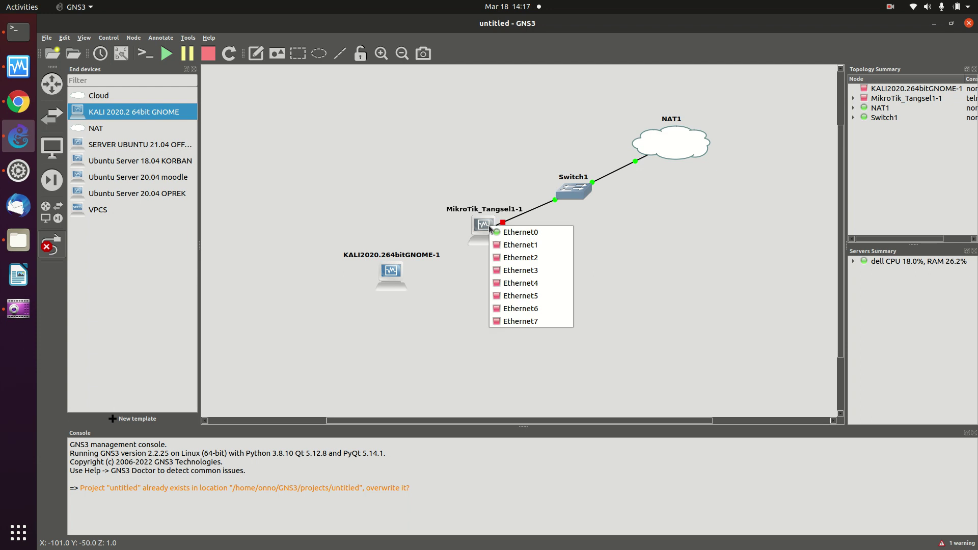
{"action": "left_click", "coordinate": [608, 228]}
{"action": "left_click", "coordinate": [590, 189]}
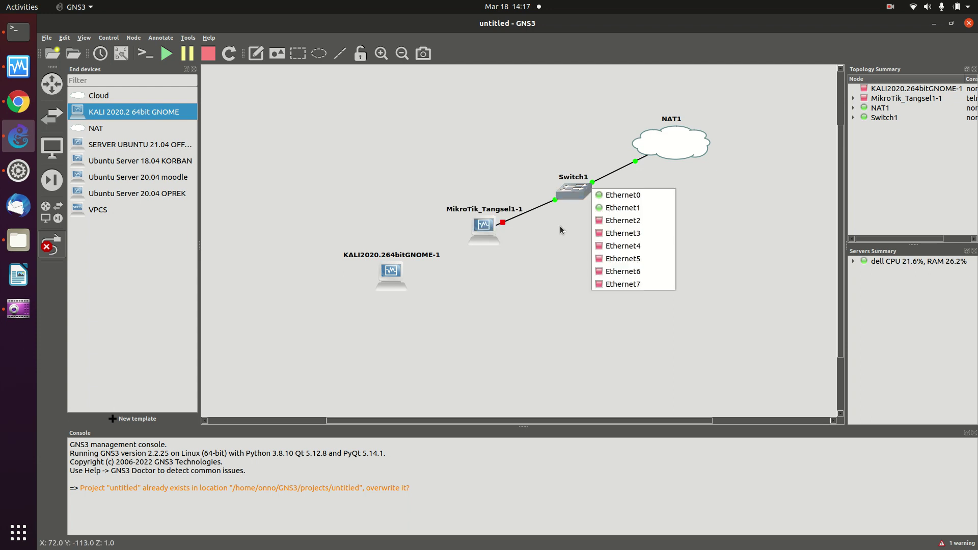
{"action": "left_click", "coordinate": [511, 271]}
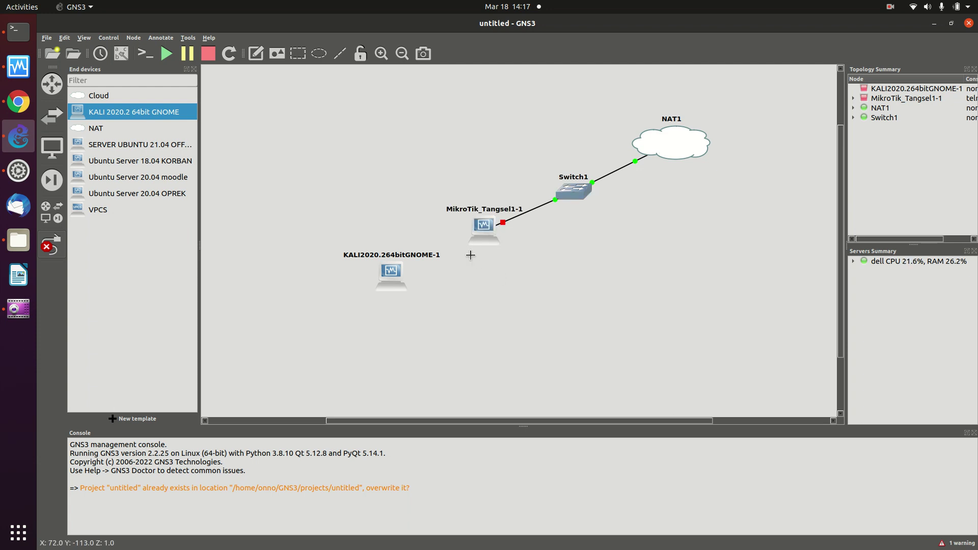
{"action": "left_click", "coordinate": [493, 231]}
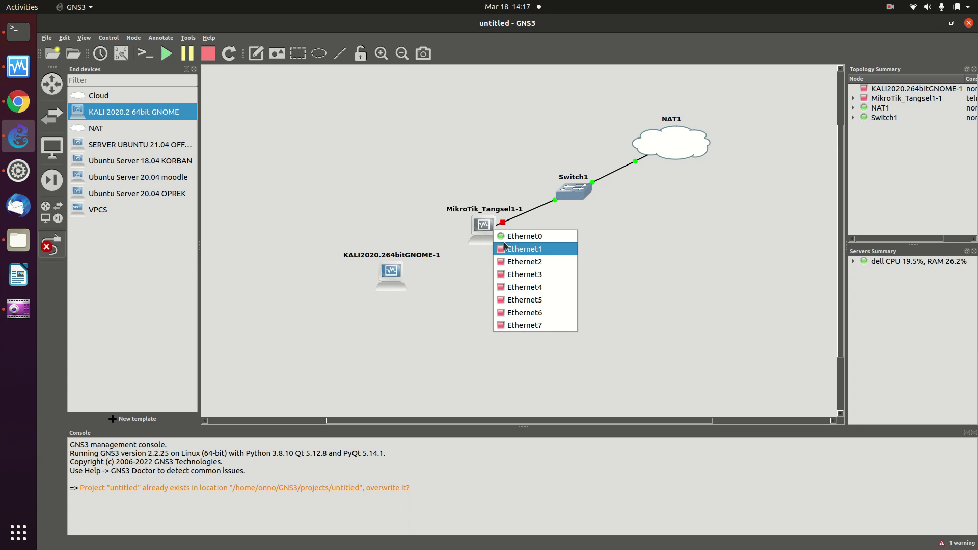
{"action": "left_click", "coordinate": [520, 248]}
{"action": "left_click", "coordinate": [395, 268]}
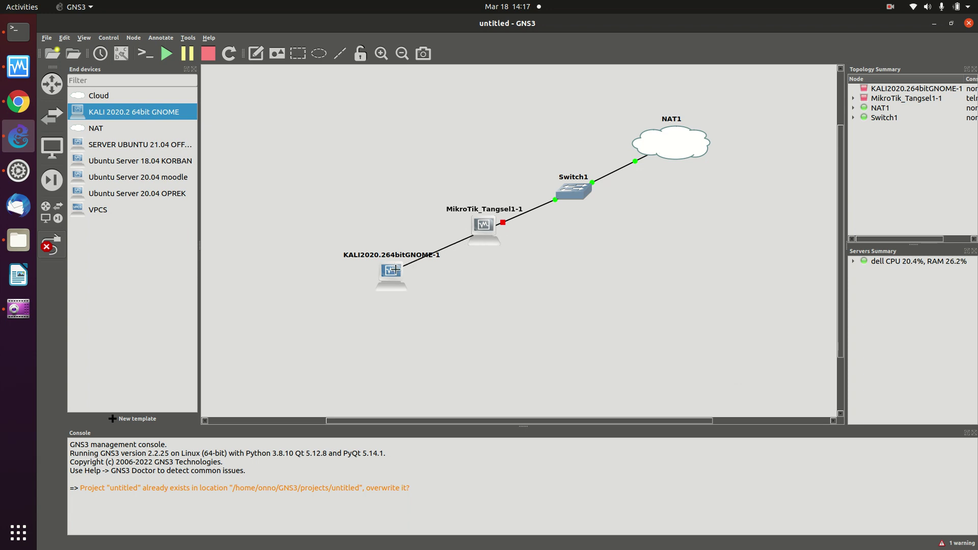
{"action": "left_click", "coordinate": [396, 270]}
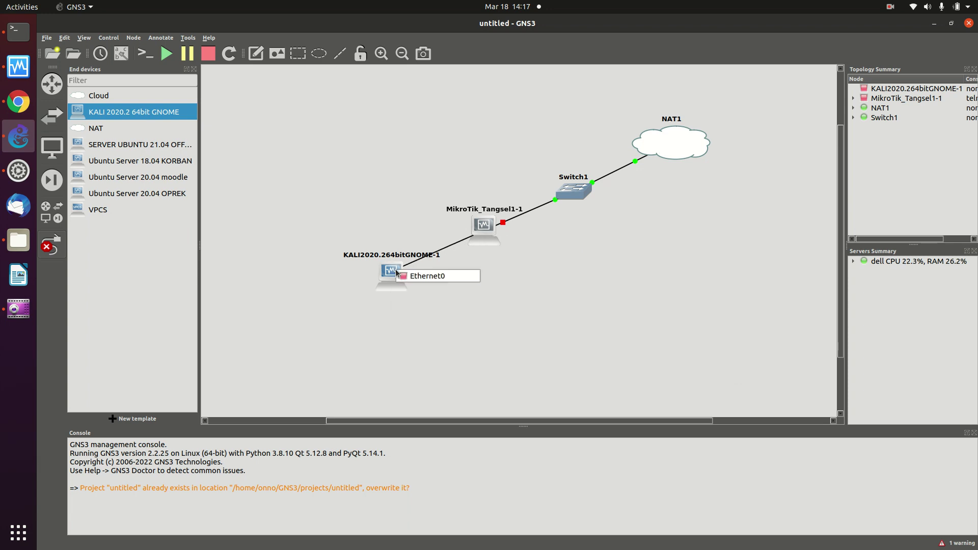
{"action": "left_click", "coordinate": [417, 279]}
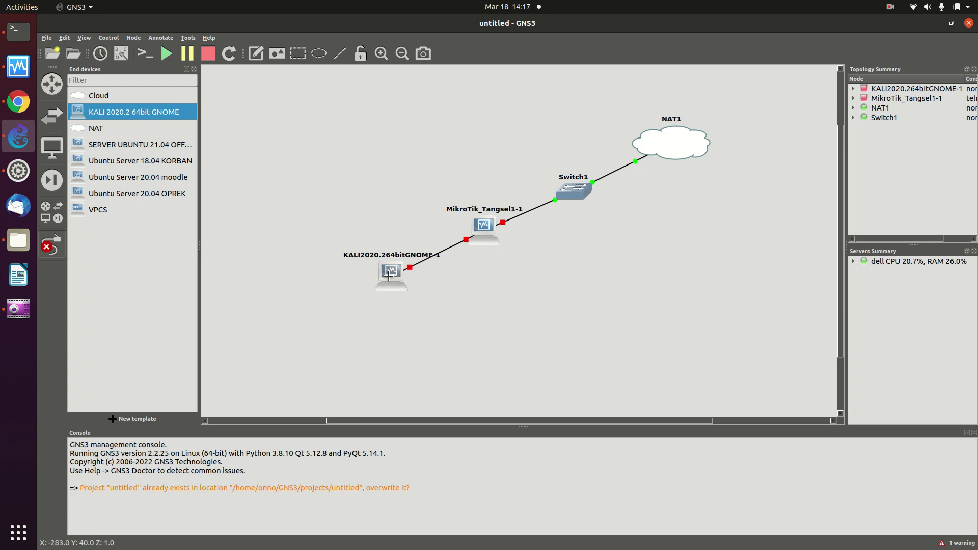
{"action": "mouse_move", "coordinate": [397, 261]}
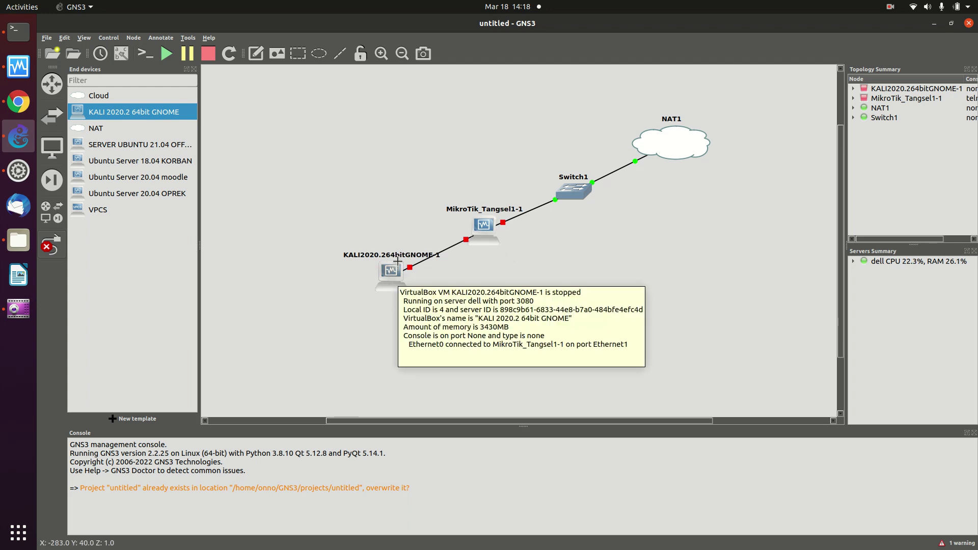
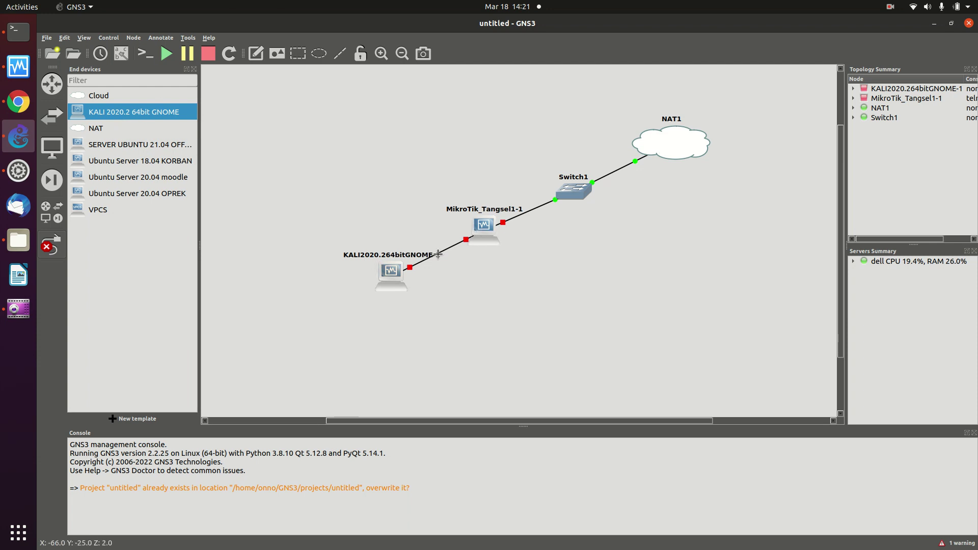
Cancel the unfinished link from the KALI node and start the KALI 2020.2 node.
{"action": "left_click", "coordinate": [396, 279]}
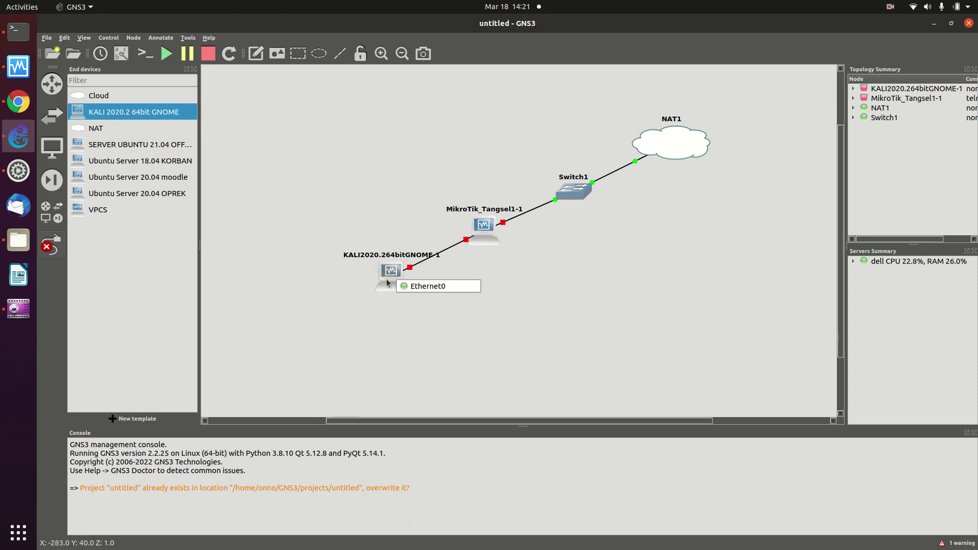
{"action": "left_click", "coordinate": [349, 277]}
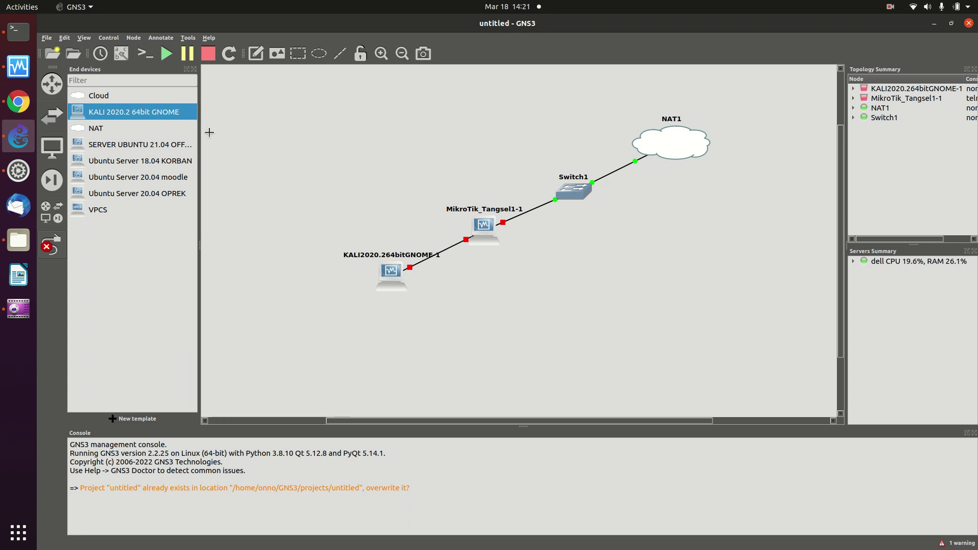
{"action": "left_click", "coordinate": [51, 247]}
{"action": "right_click", "coordinate": [388, 275]}
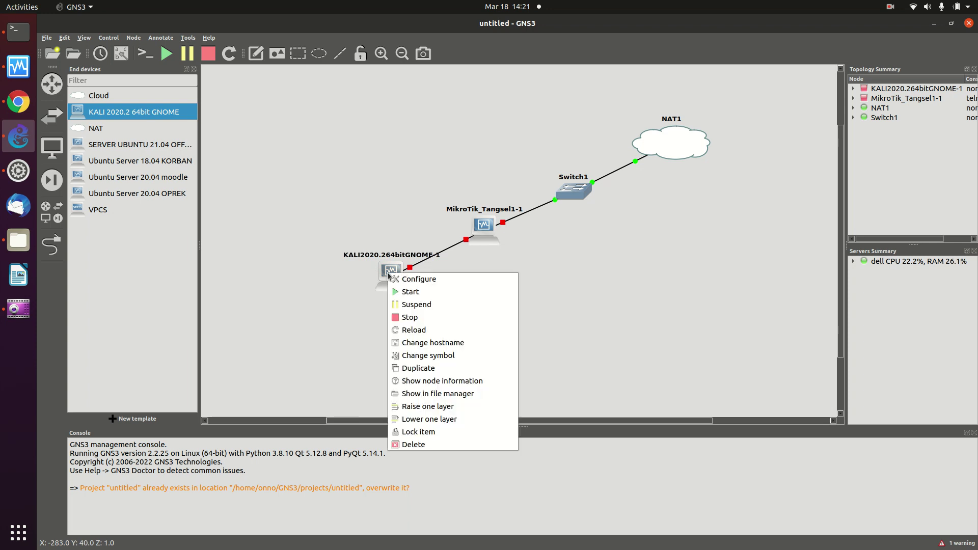
{"action": "left_click", "coordinate": [420, 291]}
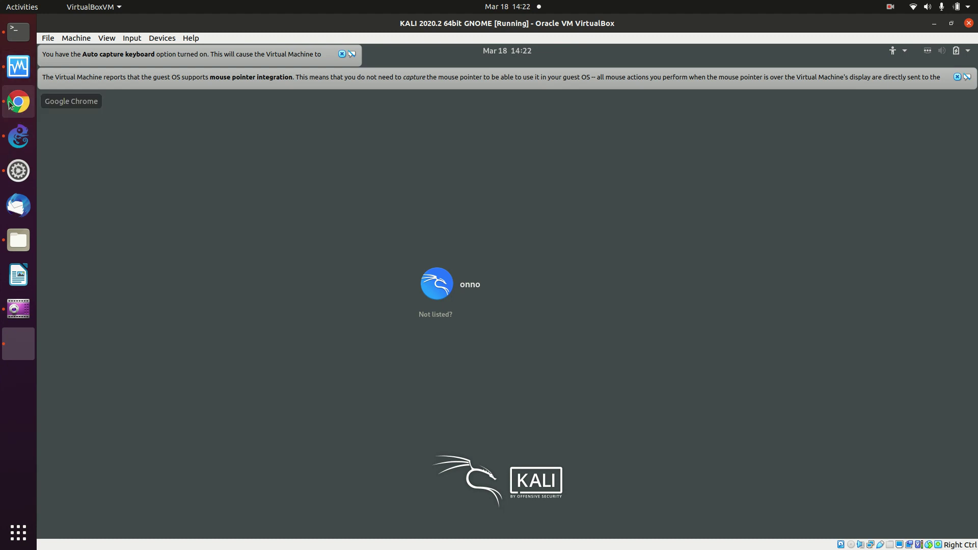
Start the MikroTik_Tangsel1 router node in the GNS3 topology.
{"action": "left_click", "coordinate": [19, 137]}
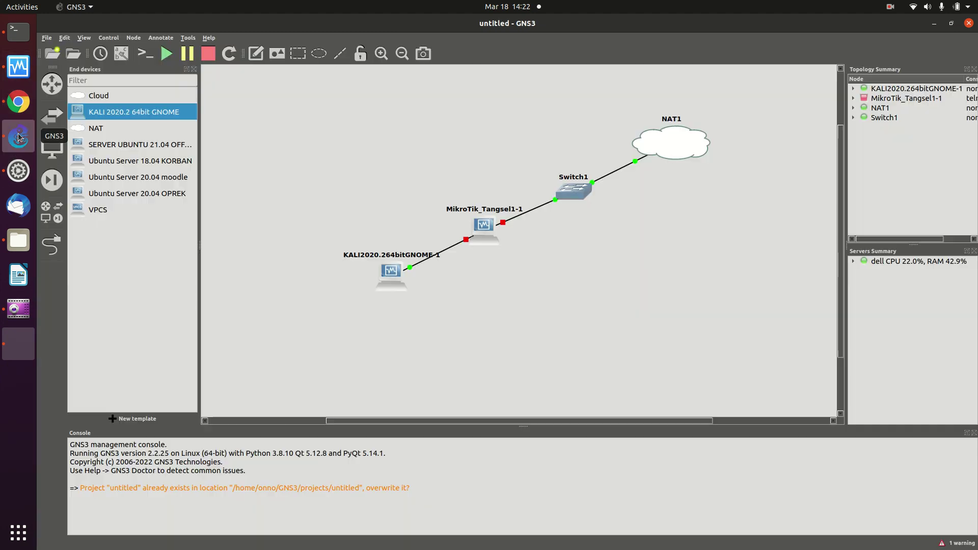
{"action": "right_click", "coordinate": [487, 224]}
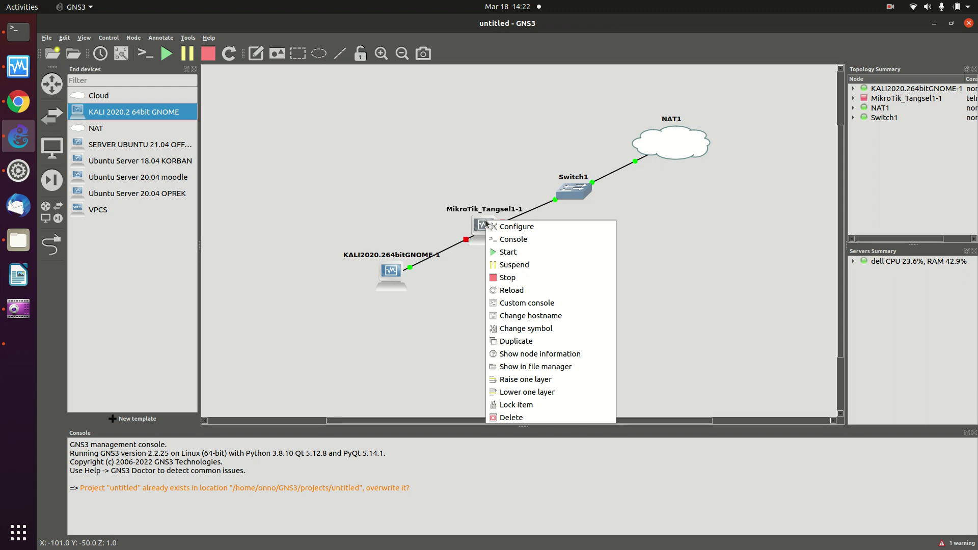
{"action": "left_click", "coordinate": [497, 252]}
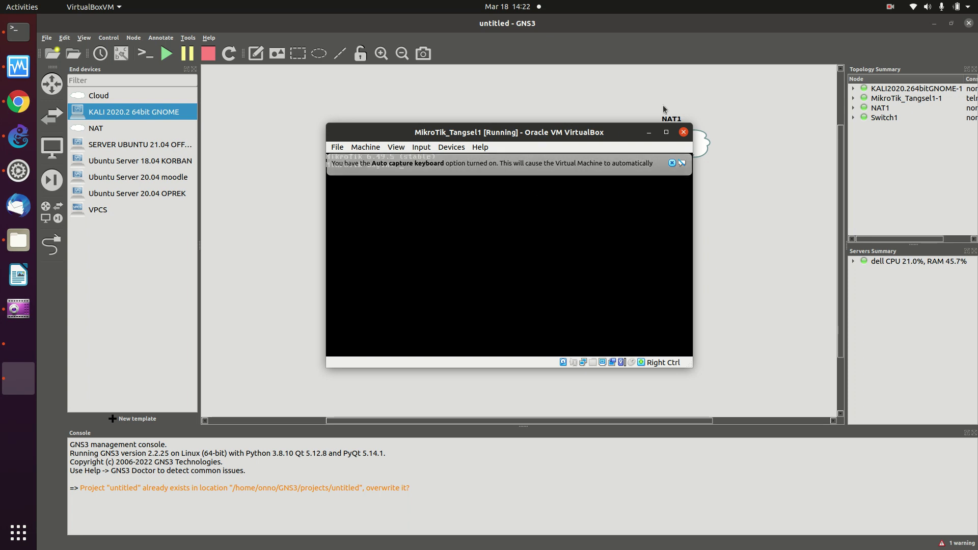
Minimize the MikroTik VM window and bring up the Kali VirtualBox window.
{"action": "left_click", "coordinate": [648, 133]}
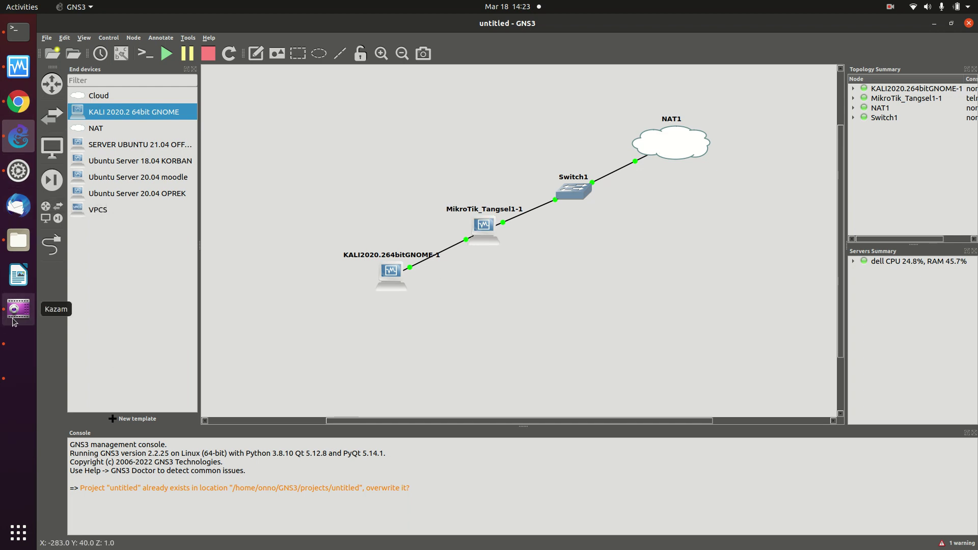
{"action": "left_click", "coordinate": [21, 370]}
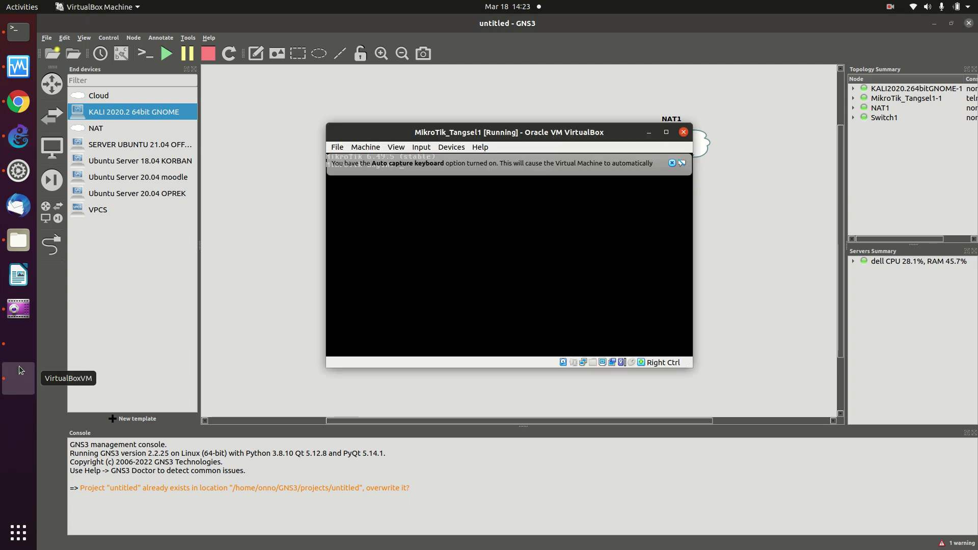
{"action": "left_click", "coordinate": [649, 132]}
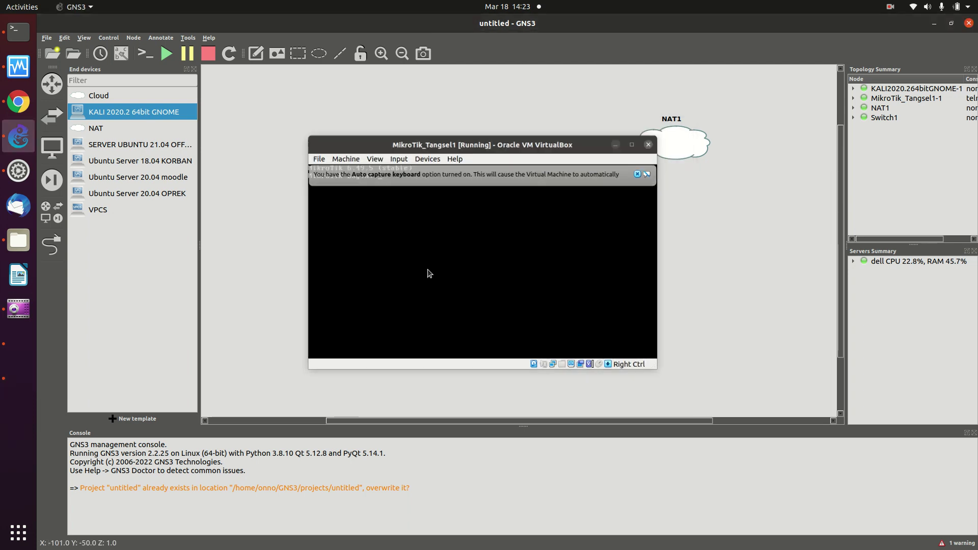
{"action": "left_click", "coordinate": [19, 346]}
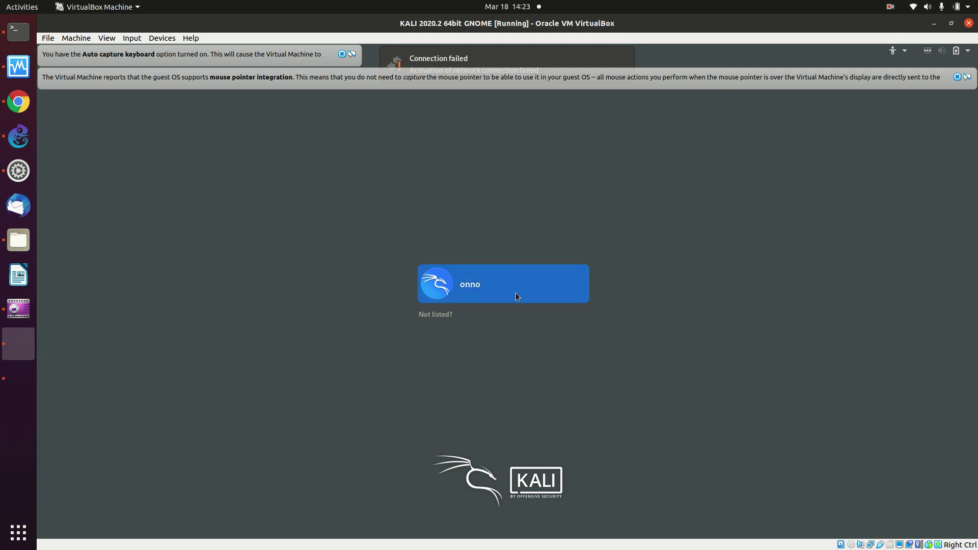
Log into Kali with the single user account and its password.
{"action": "left_click", "coordinate": [516, 270]}
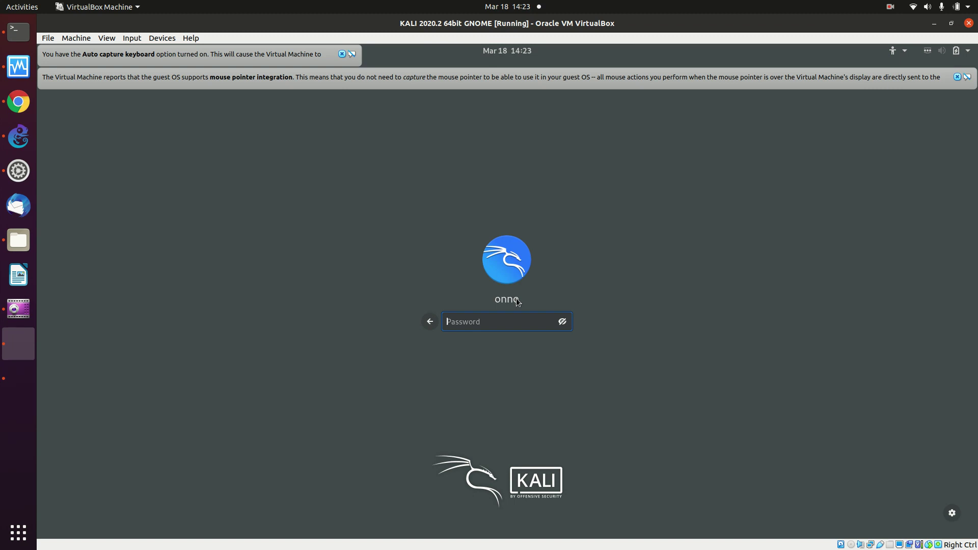
{"action": "type", "text": "******"}
{"action": "key", "text": "Return"}
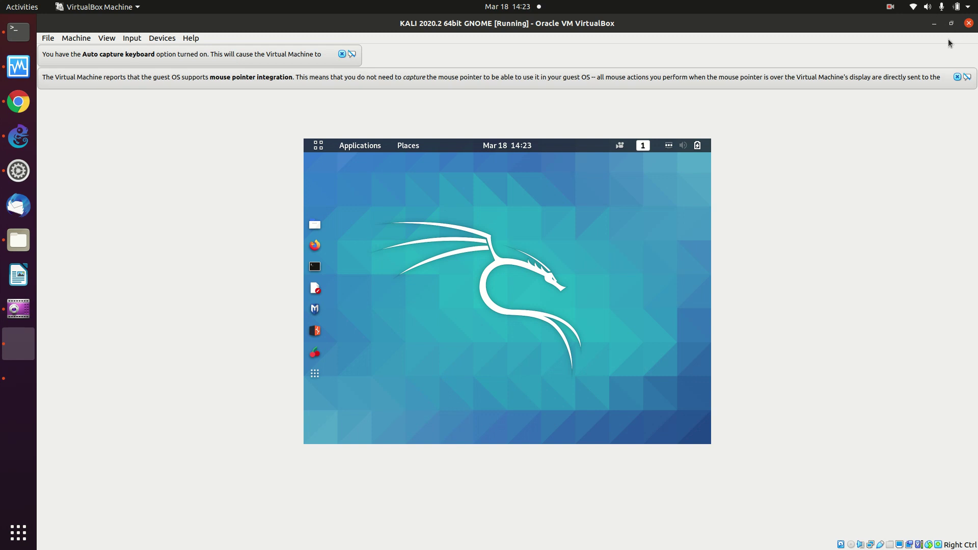
Dismiss both VirtualBox notices and open Kali Settings > Displays via a 'disp' search.
{"action": "left_click", "coordinate": [957, 77]}
{"action": "left_click", "coordinate": [341, 54]}
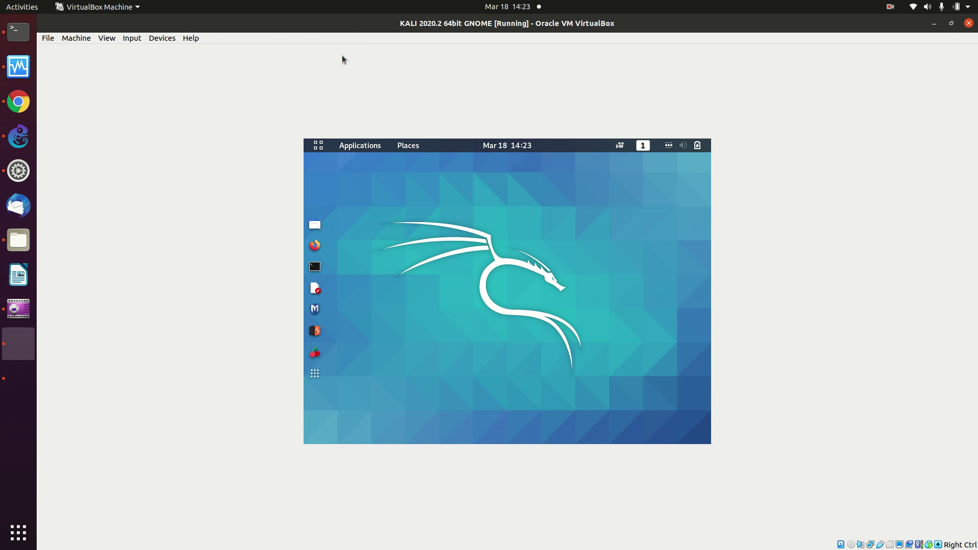
{"action": "left_click", "coordinate": [707, 145]}
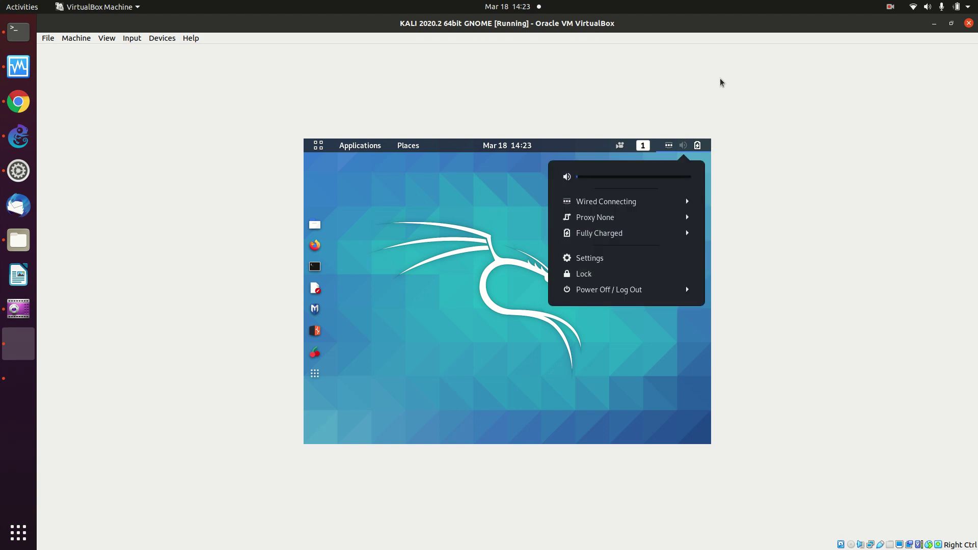
{"action": "left_click", "coordinate": [625, 257]}
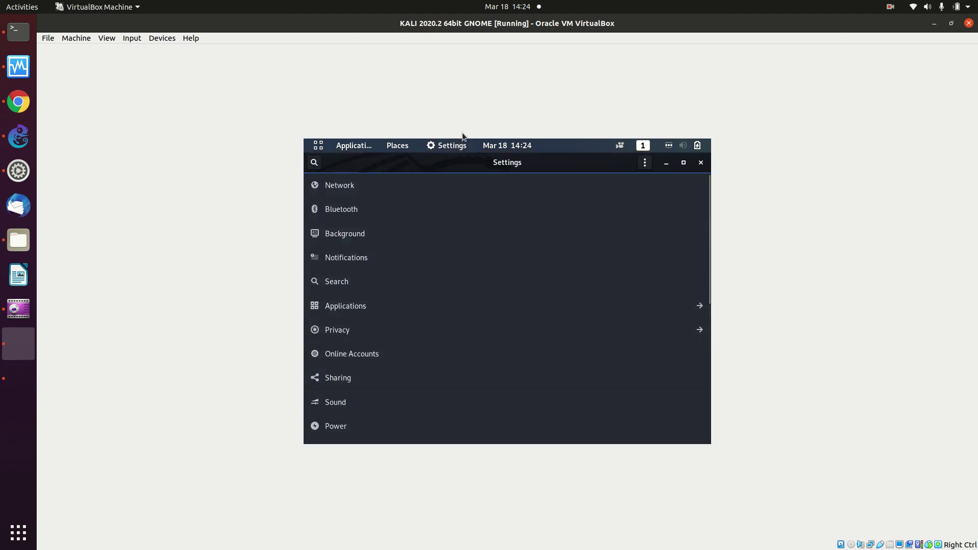
{"action": "left_click", "coordinate": [313, 163]}
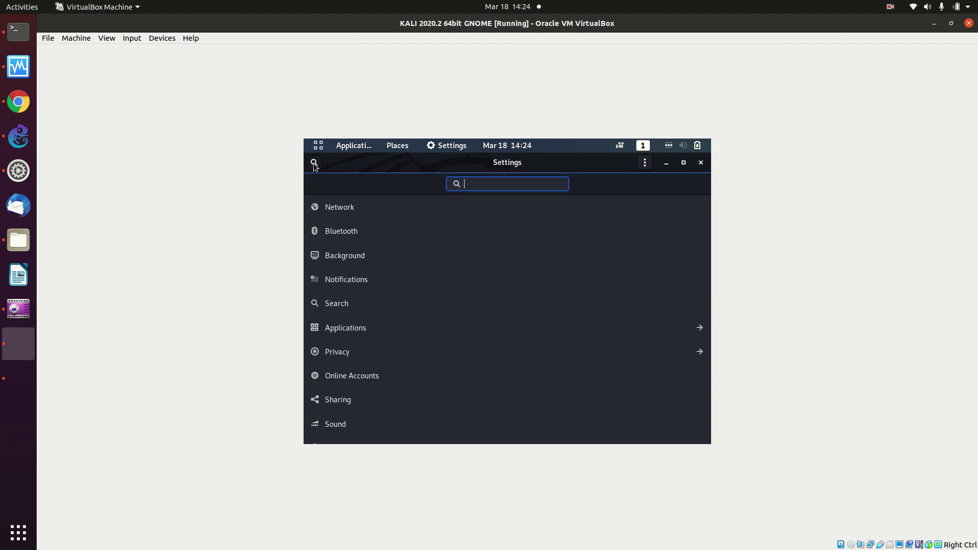
{"action": "type", "text": "dis"}
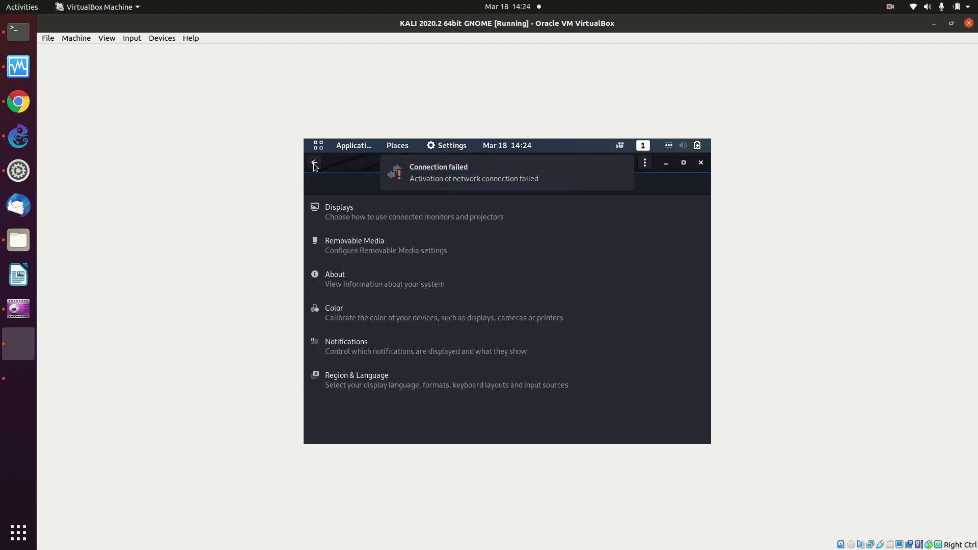
{"action": "type", "text": "p"}
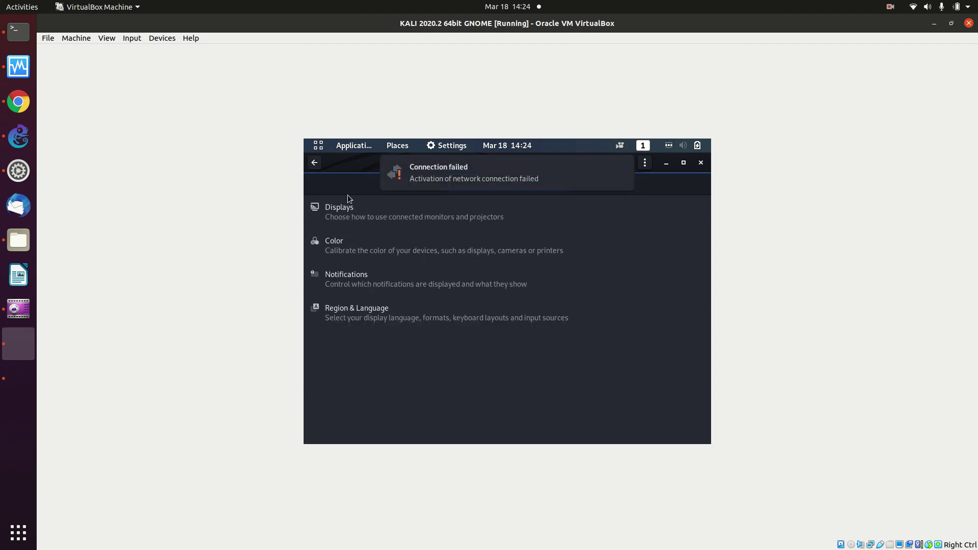
{"action": "left_click", "coordinate": [374, 220]}
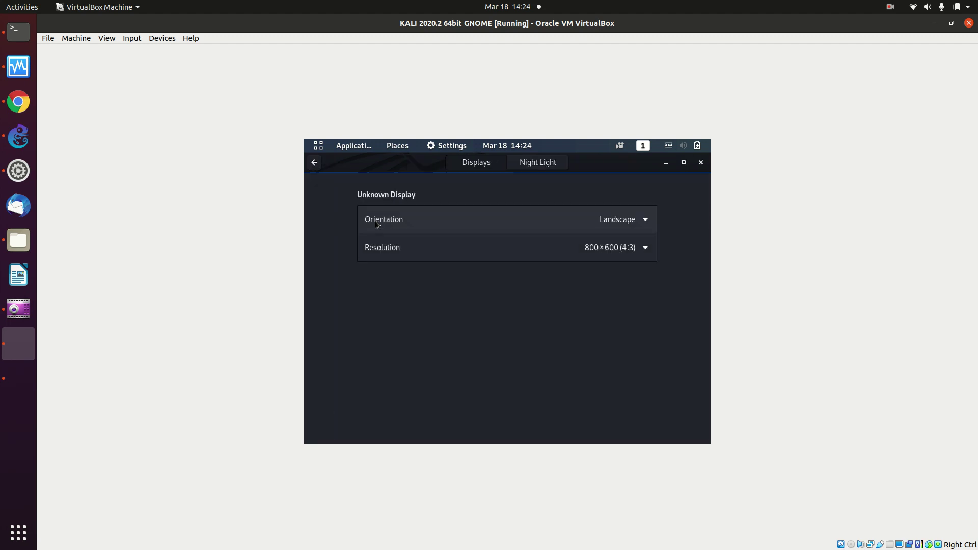
Try the 1680×1050 (16:10) resolution, then revert to 800×600.
{"action": "left_click", "coordinate": [629, 248]}
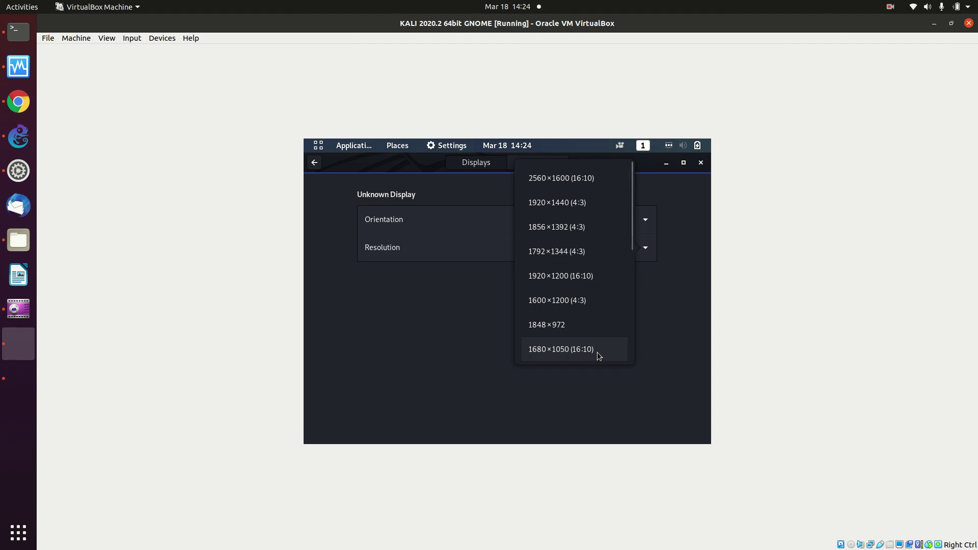
{"action": "left_click", "coordinate": [597, 352]}
{"action": "left_click", "coordinate": [699, 164]}
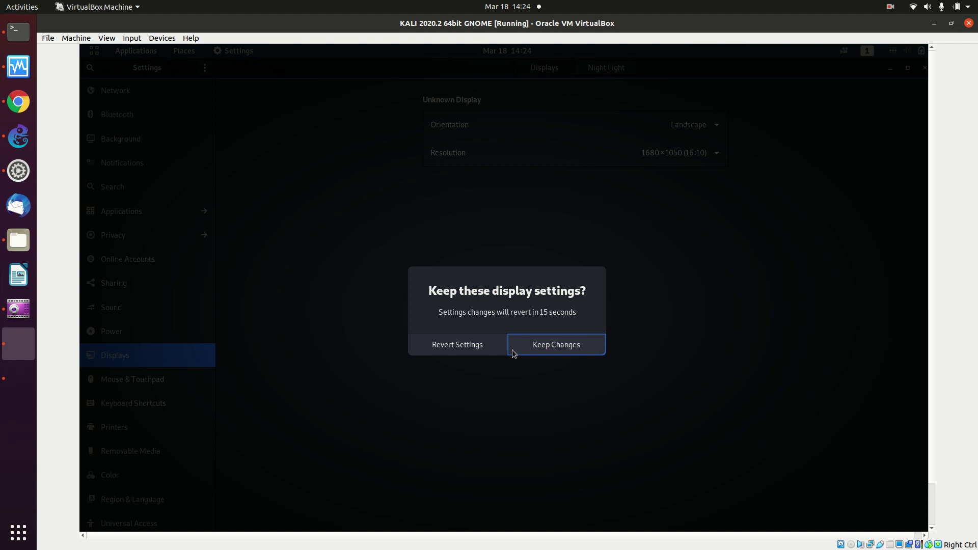
{"action": "left_click", "coordinate": [459, 346]}
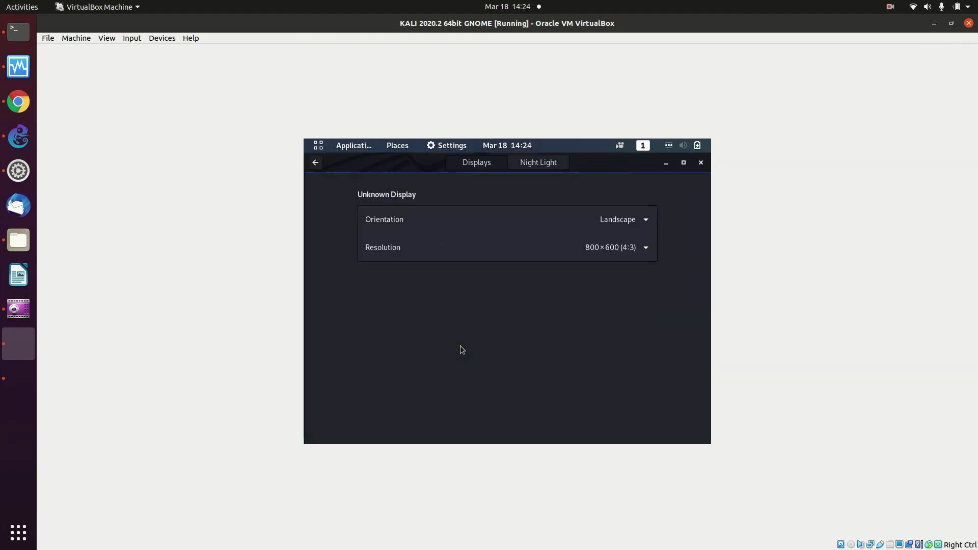
{"action": "left_click", "coordinate": [600, 253]}
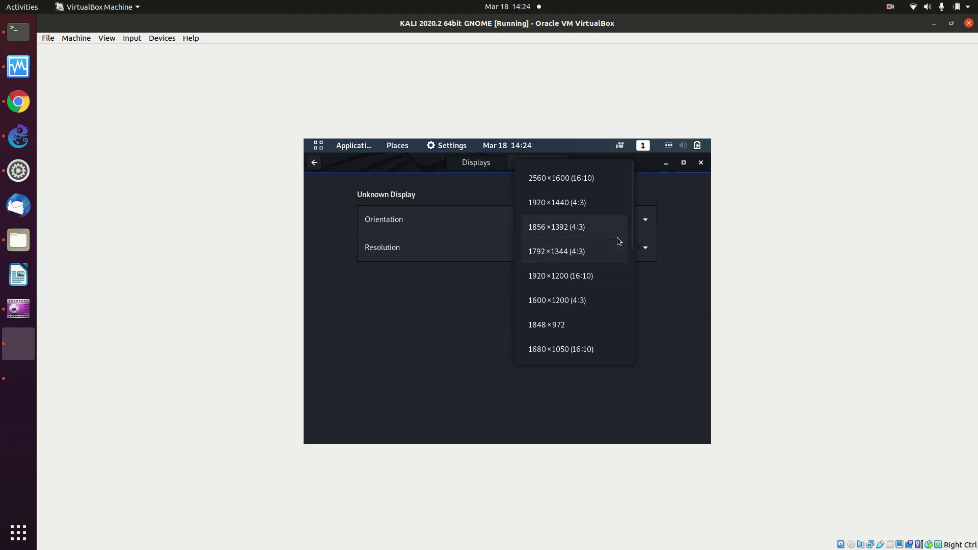
{"action": "left_click", "coordinate": [686, 252]}
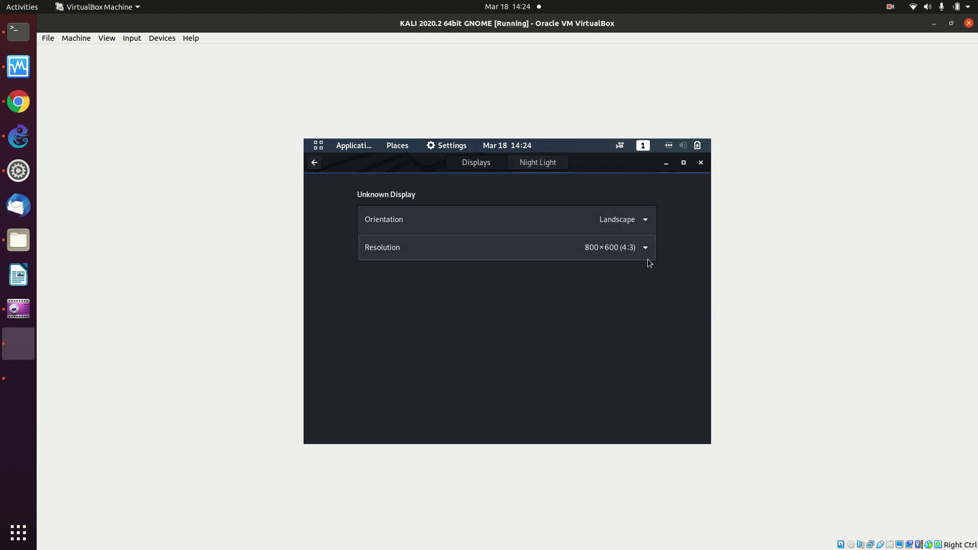
Apply and keep 1280×768 (16:10) resolution, then minimize Settings and open a Terminal.
{"action": "left_click", "coordinate": [647, 252]}
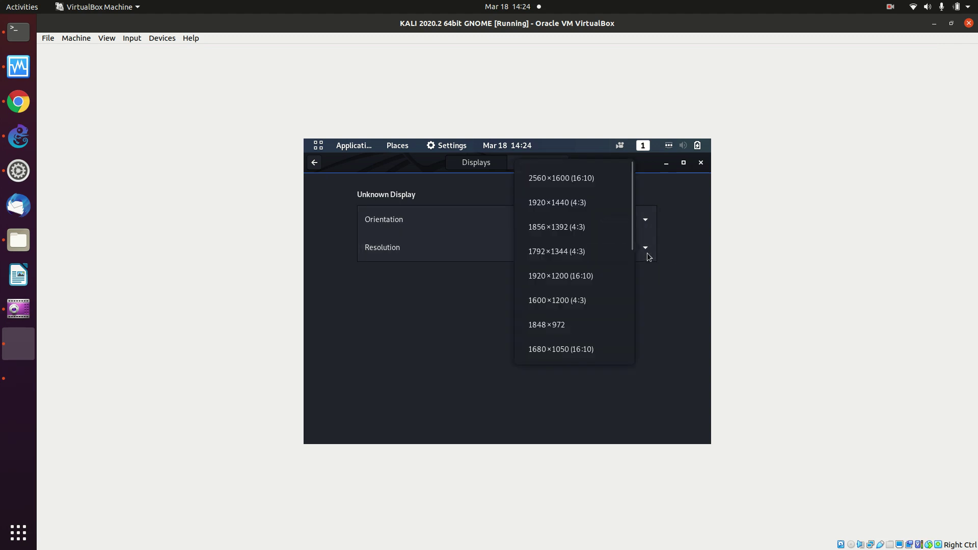
{"action": "scroll", "coordinate": [631, 256], "scroll_direction": "down", "scroll_amount": 4}
{"action": "scroll", "coordinate": [631, 260], "scroll_direction": "down", "scroll_amount": 1}
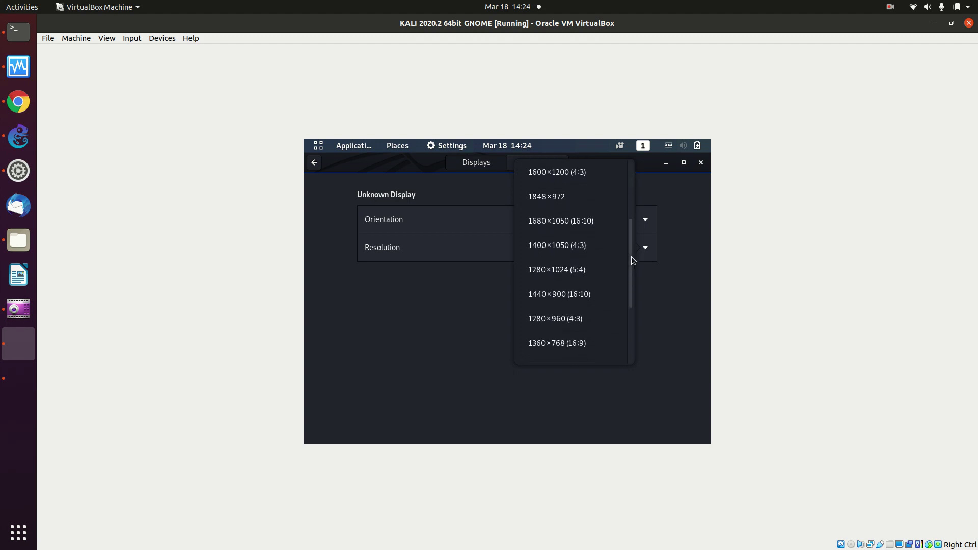
{"action": "scroll", "coordinate": [631, 256], "scroll_direction": "down", "scroll_amount": 1}
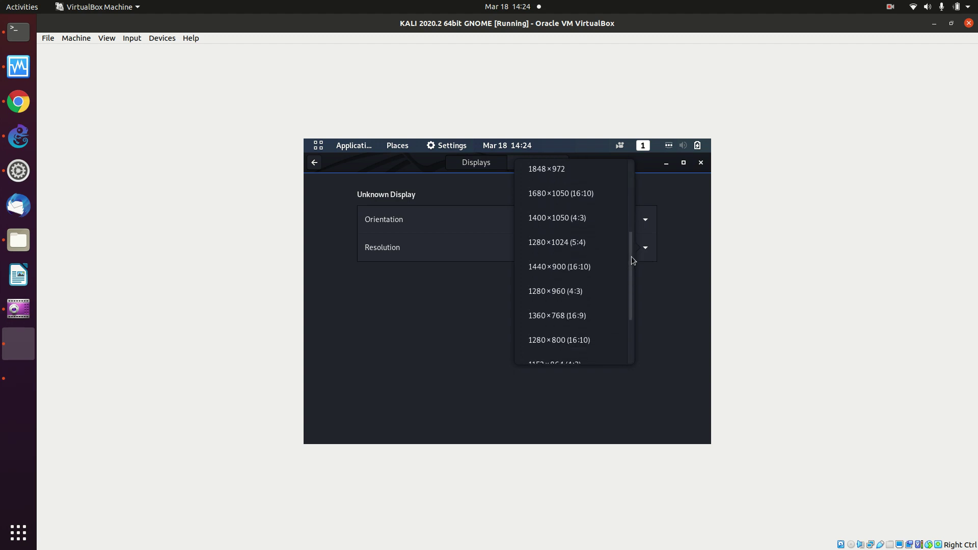
{"action": "left_click", "coordinate": [581, 316]}
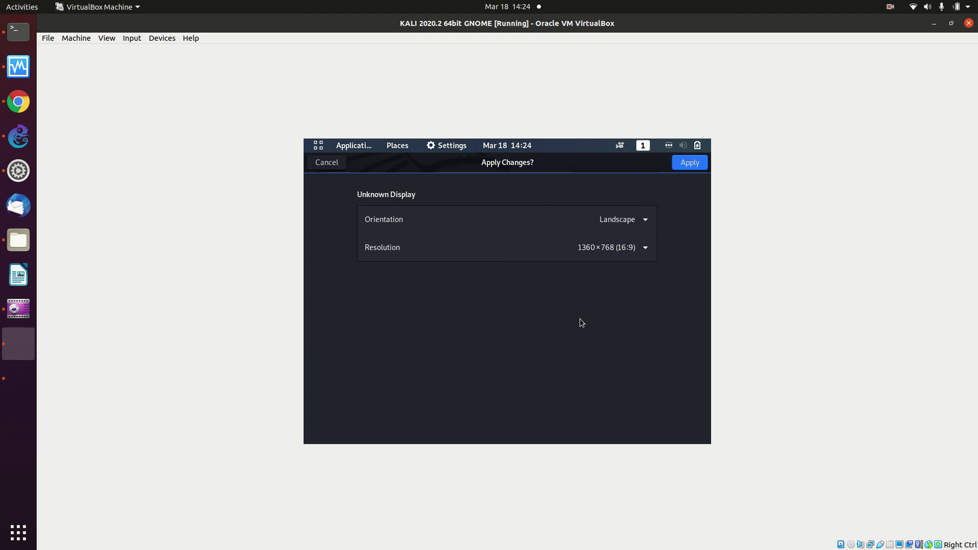
{"action": "left_click", "coordinate": [637, 251]}
{"action": "scroll", "coordinate": [617, 310], "scroll_direction": "down", "scroll_amount": 2}
{"action": "scroll", "coordinate": [617, 311], "scroll_direction": "down", "scroll_amount": 5}
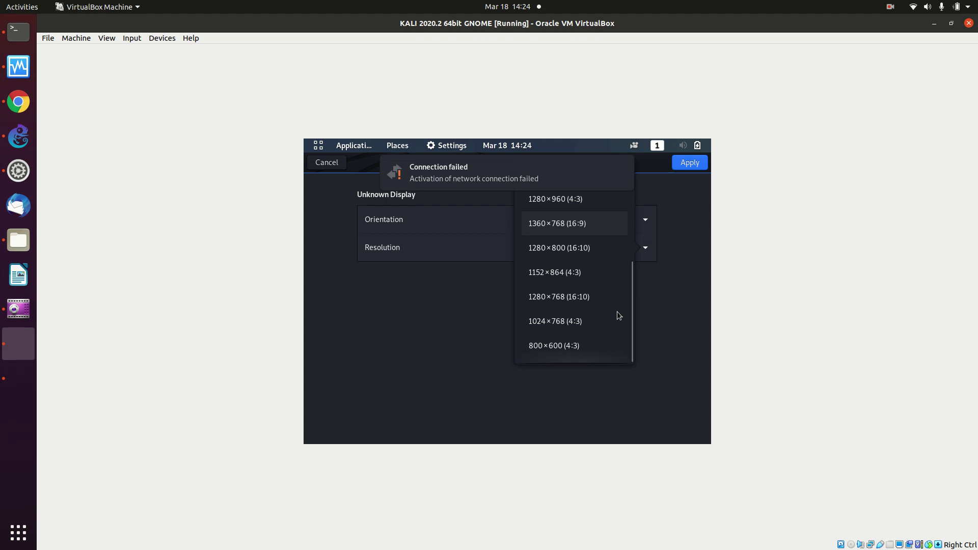
{"action": "left_click", "coordinate": [597, 301]}
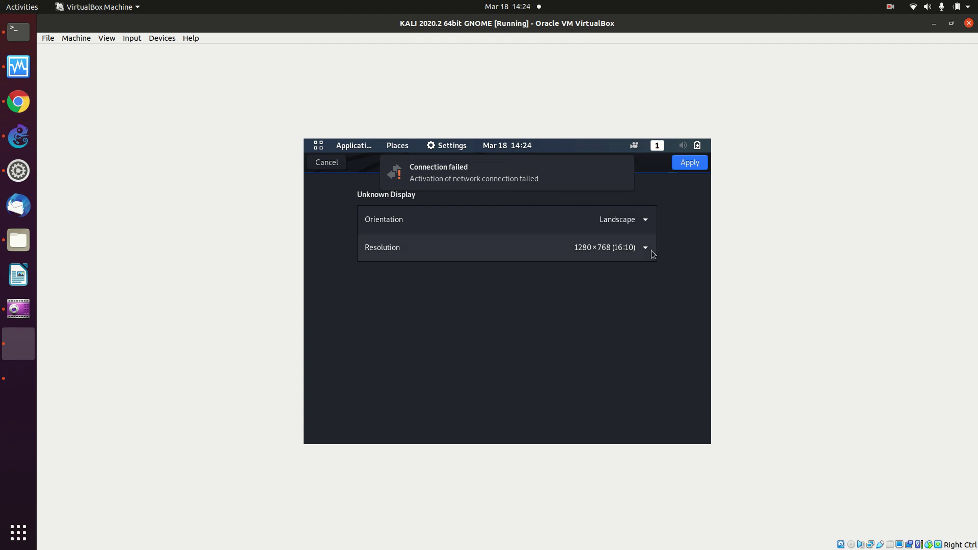
{"action": "left_click", "coordinate": [678, 164]}
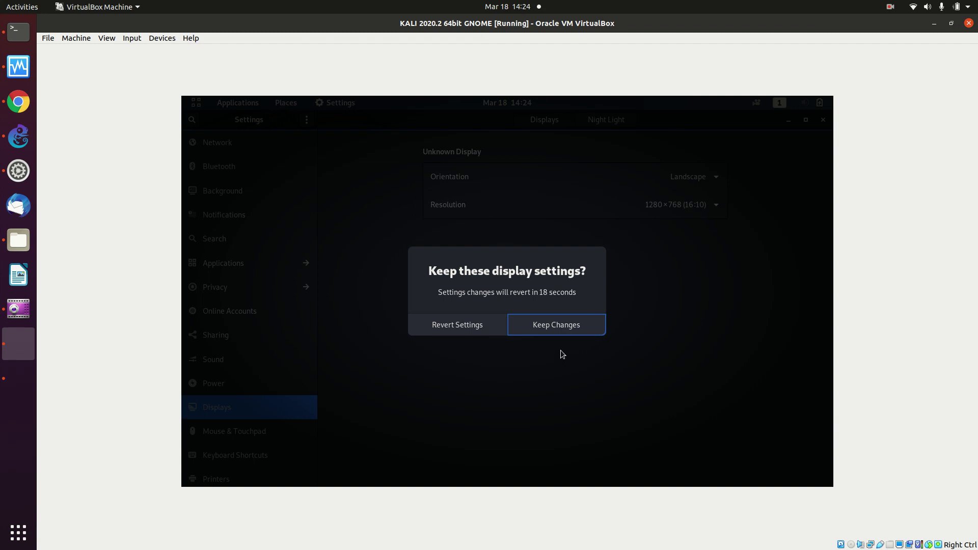
{"action": "left_click", "coordinate": [548, 332]}
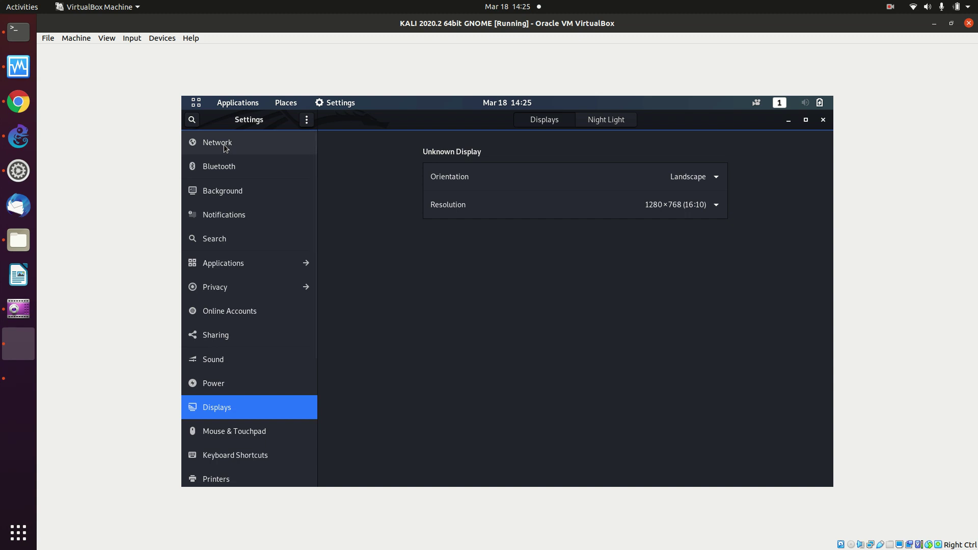
{"action": "left_click", "coordinate": [789, 121]}
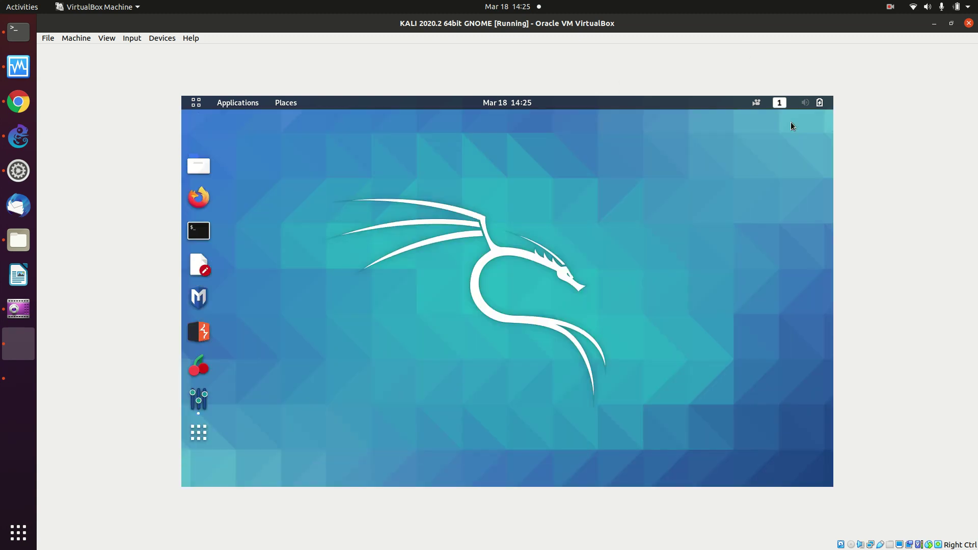
{"action": "left_click", "coordinate": [202, 236]}
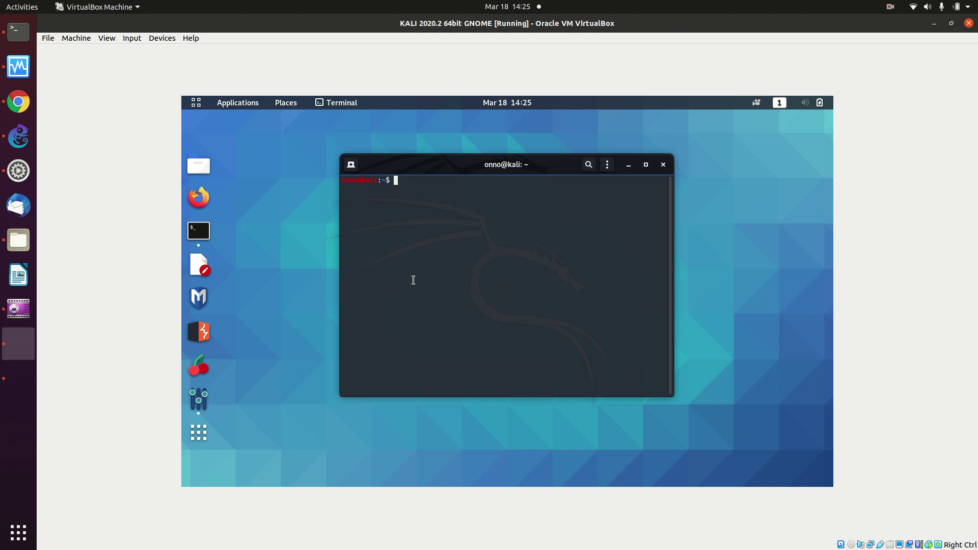
Run ifconfig in the Kali terminal to list eth0 and lo.
{"action": "type", "text": "ip"}
{"action": "key", "text": "BackSpace"}
{"action": "type", "text": "fconfig"}
{"action": "key", "text": "BackSpace"}
{"action": "key", "text": "Return"}
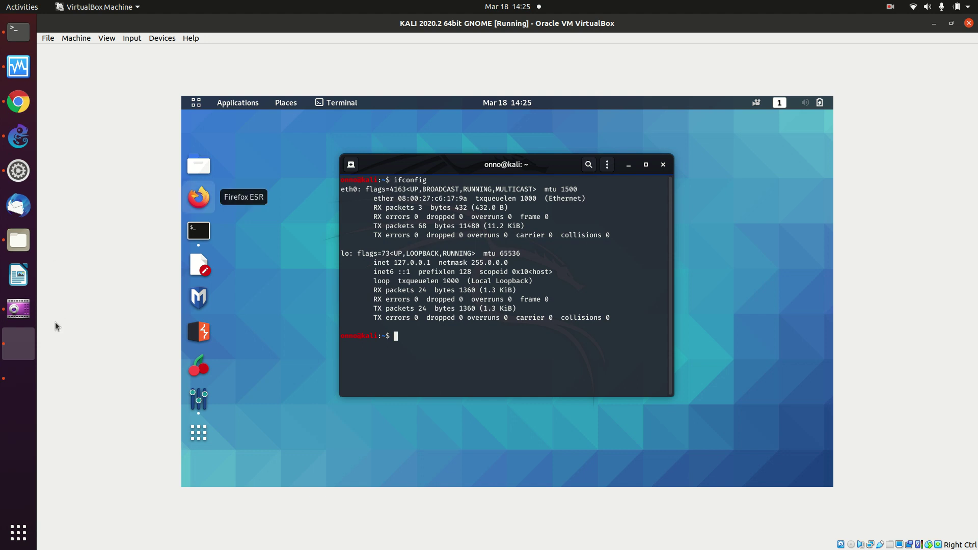
Maximize the MikroTik_Tangsel1 console window and log in as admin.
{"action": "left_click", "coordinate": [24, 380]}
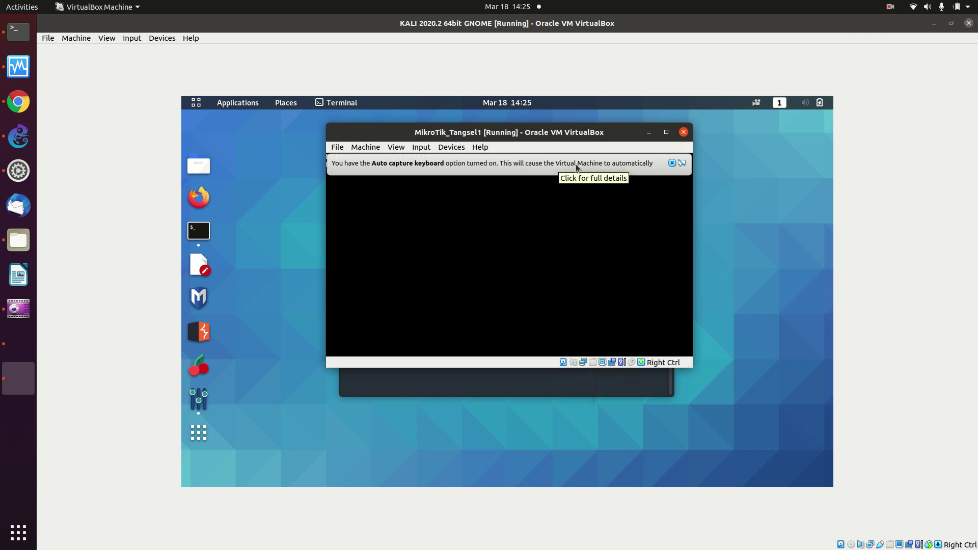
{"action": "left_click", "coordinate": [663, 135]}
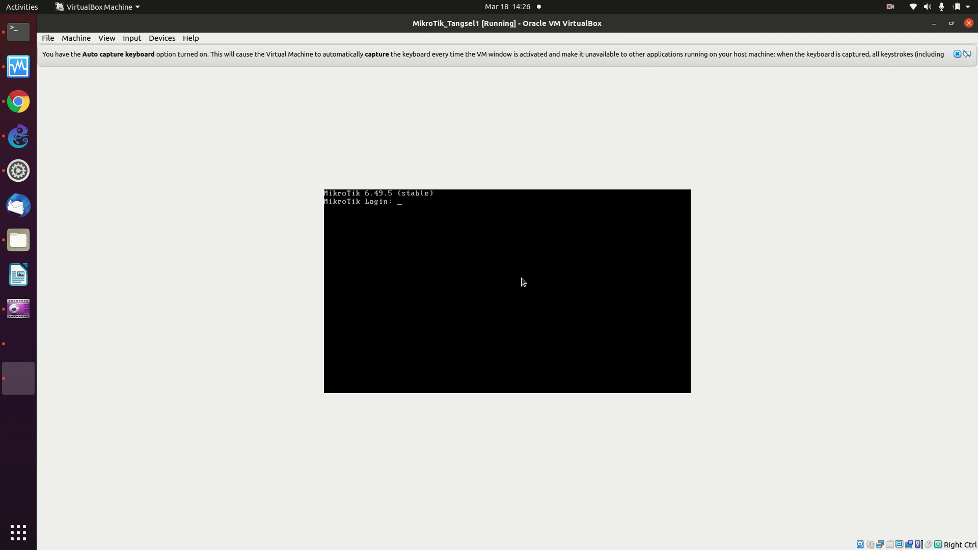
{"action": "type", "text": "admin"}
{"action": "key", "text": "Return"}
{"action": "key", "text": "Return"}
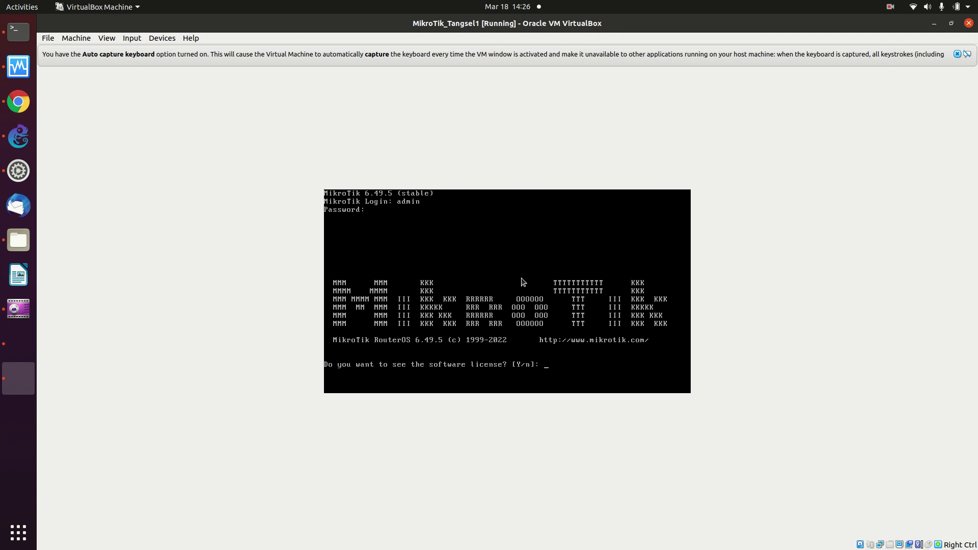
Answer y to view the licence, close it, and leave the new password empty.
{"action": "type", "text": "y"}
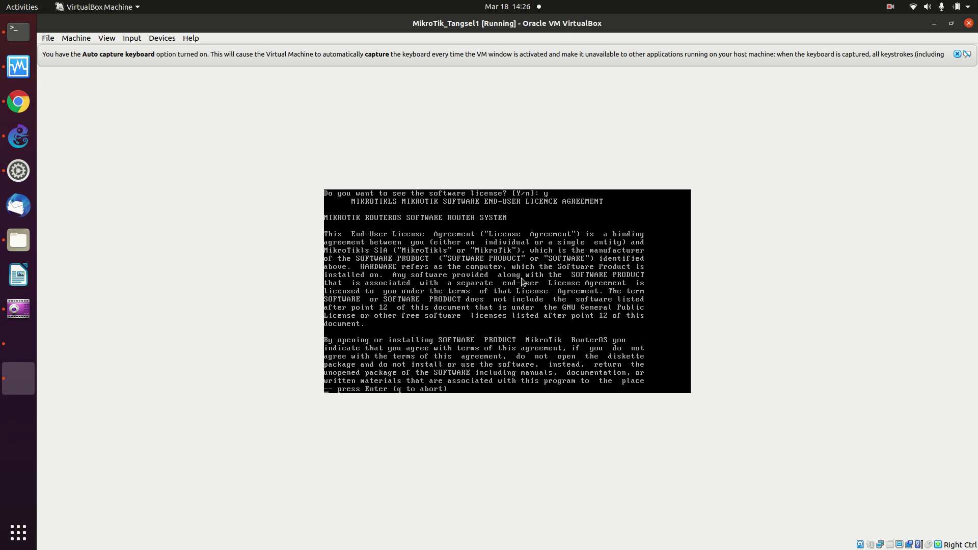
{"action": "key", "text": "q"}
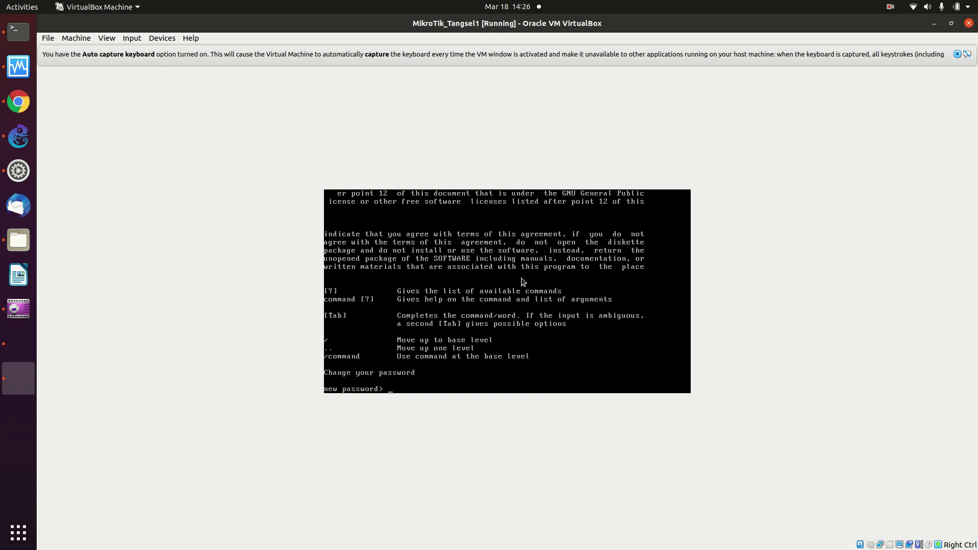
{"action": "type", "text": "**"}
{"action": "key", "text": "BackSpace"}
{"action": "key", "text": "BackSpace"}
{"action": "key", "text": "Return"}
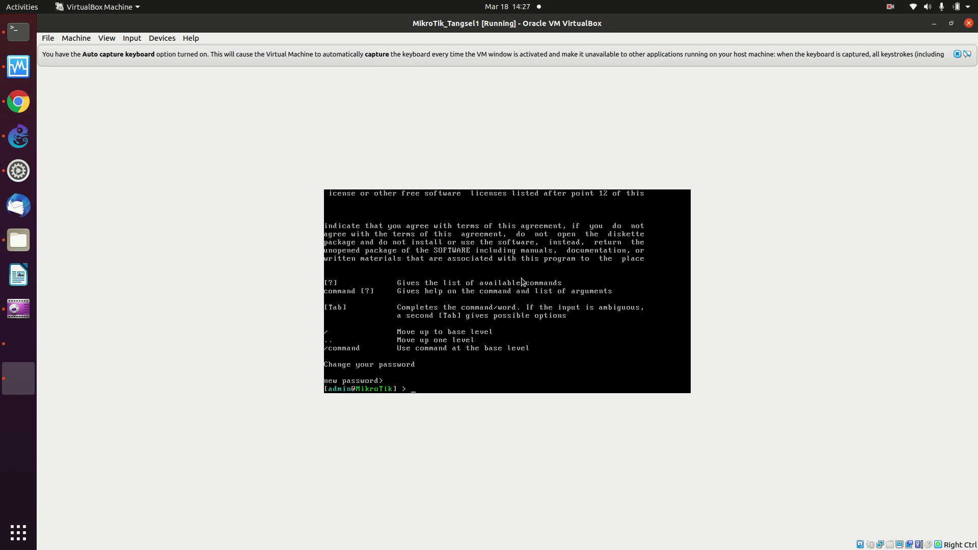
Run the help command at the router prompt.
{"action": "type", "text": "he"}
{"action": "key", "text": "BackSpace"}
{"action": "key", "text": "BackSpace"}
{"action": "key", "text": "BackSpace"}
{"action": "key", "text": "Return"}
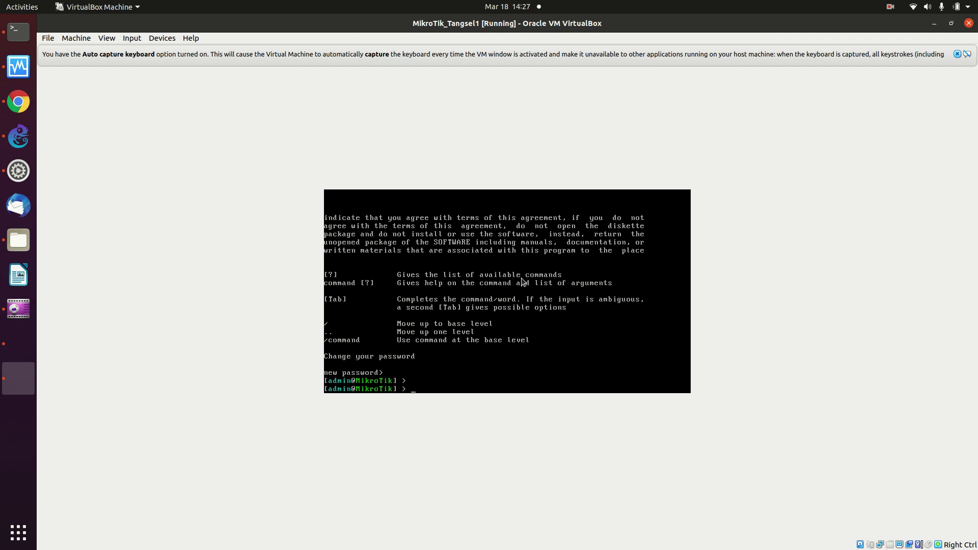
{"action": "type", "text": "help"}
{"action": "key", "text": "Return"}
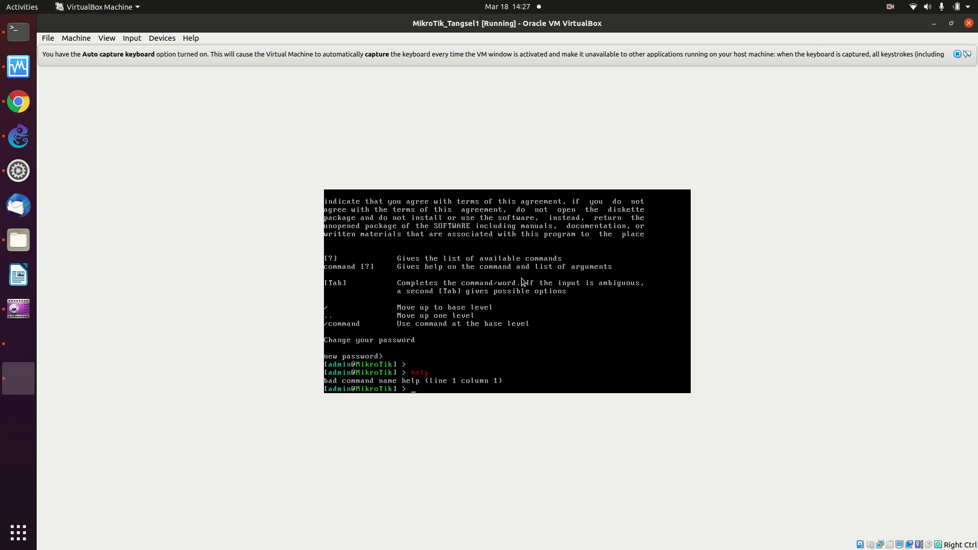
List the ip subcommands with Tab and start typing ip print.
{"action": "type", "text": "ip"}
{"action": "key", "text": "Tab"}
{"action": "key", "text": "Tab"}
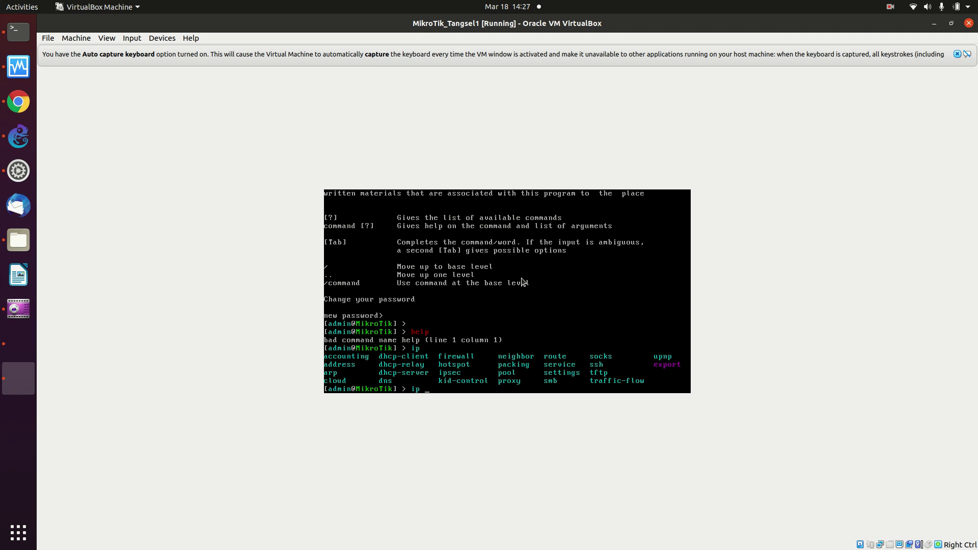
{"action": "key", "text": "Up"}
{"action": "key", "text": "Down"}
{"action": "type", "text": "prin"}
Dismiss the capture dialog and run ip address print, showing 192.168.122.121/24 on ether1.
{"action": "left_click", "coordinate": [627, 308]}
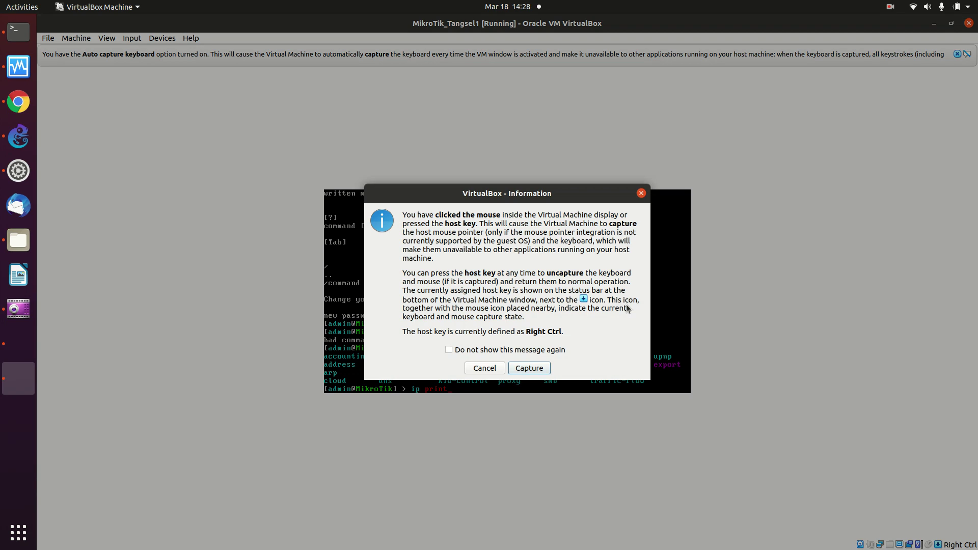
{"action": "left_click", "coordinate": [483, 371]}
{"action": "key", "text": "BackSpace"}
{"action": "key", "text": "BackSpace"}
{"action": "key", "text": "BackSpace"}
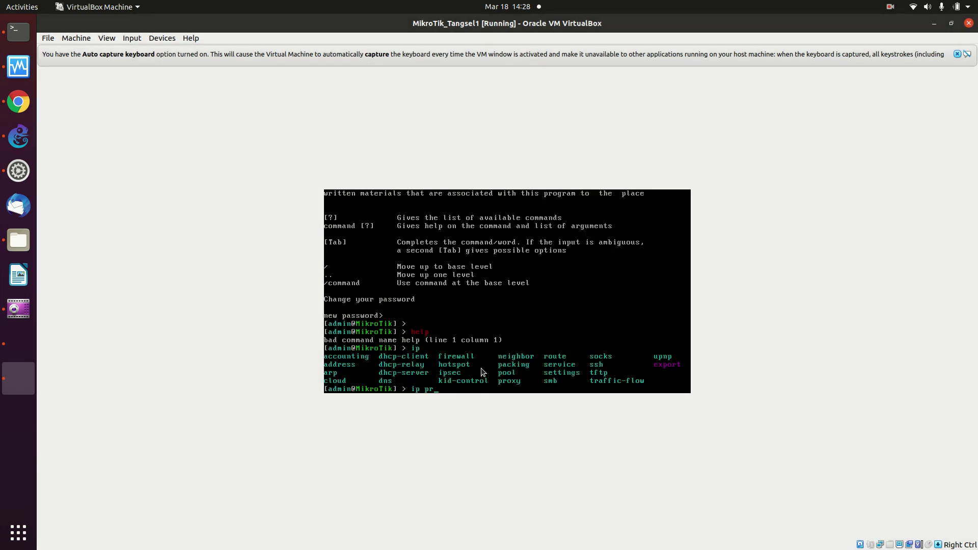
{"action": "key", "text": "BackSpace"}
{"action": "type", "text": "add"}
{"action": "key", "text": "Tab"}
{"action": "type", "text": "pr"}
{"action": "key", "text": "Tab"}
{"action": "key", "text": "Return"}
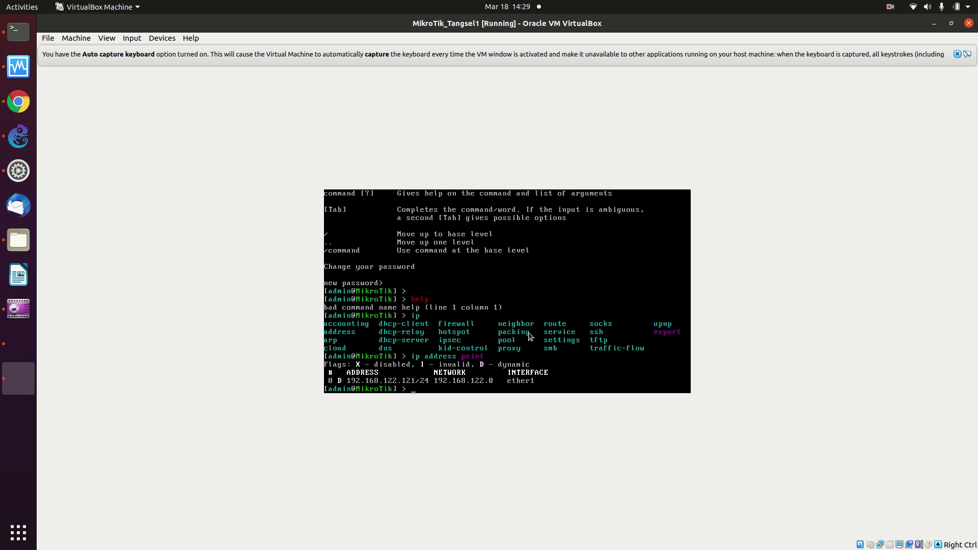
Ping google.com from the router, getting replies from 142.251.10.139, then stop it.
{"action": "type", "text": "google.com"}
{"action": "key", "text": "Return"}
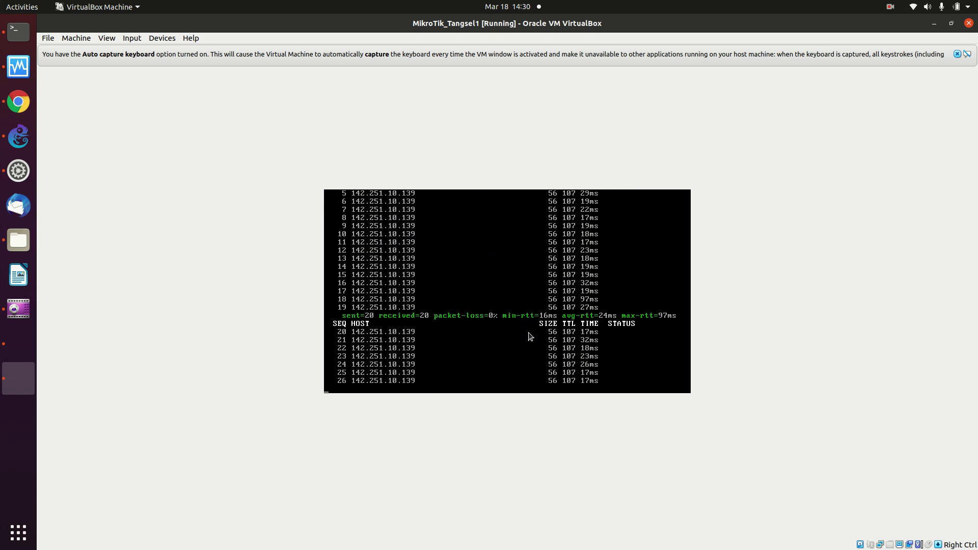
{"action": "key", "text": "ctrl+c"}
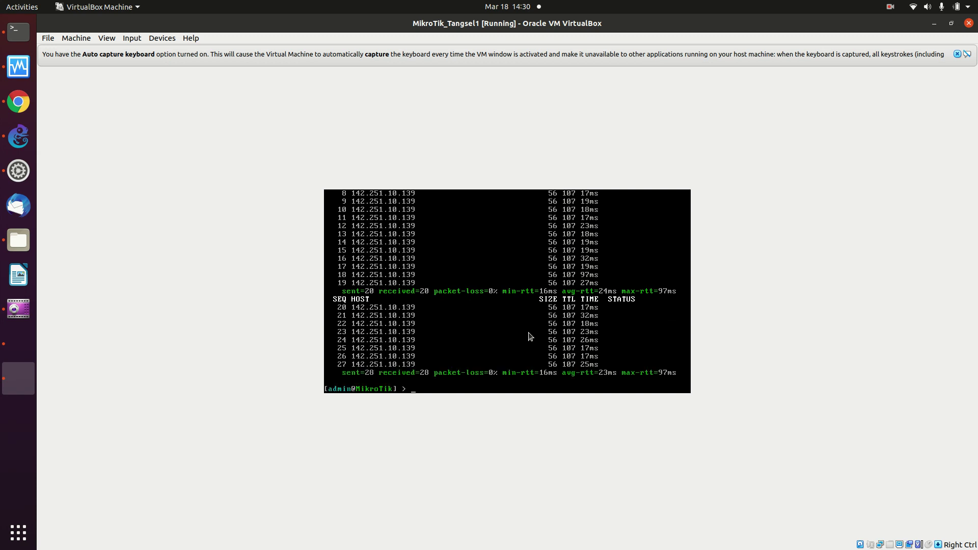
{"action": "key", "text": "Return"}
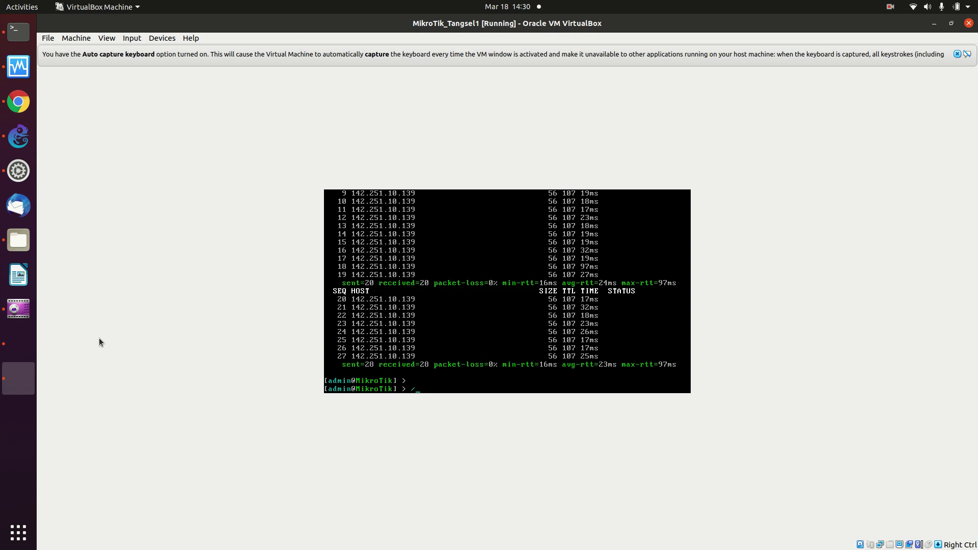
Type the /system reset-configuration command using Tab completion.
{"action": "type", "text": "system res"}
{"action": "key", "text": "Tab"}
{"action": "key", "text": "BackSpace"}
{"action": "key", "text": "BackSpace"}
{"action": "key", "text": "BackSpace"}
{"action": "key", "text": "BackSpace"}
{"action": "key", "text": "BackSpace"}
{"action": "key", "text": "BackSpace"}
{"action": "key", "text": "BackSpace"}
{"action": "key", "text": "BackSpace"}
{"action": "key", "text": "BackSpace"}
{"action": "key", "text": "BackSpace"}
{"action": "key", "text": "BackSpace"}
{"action": "key", "text": "BackSpace"}
{"action": "key", "text": "BackSpace"}
{"action": "key", "text": "BackSpace"}
{"action": "key", "text": "BackSpace"}
{"action": "key", "text": "BackSpace"}
{"action": "key", "text": "BackSpace"}
{"action": "key", "text": "BackSpace"}
{"action": "key", "text": "BackSpace"}
{"action": "type", "text": "tem rese"}
Try Tab completions under /system, then erase the unfinished /system text from the prompt.
{"action": "key", "text": "Tab"}
{"action": "key", "text": "BackSpace"}
{"action": "key", "text": "BackSpace"}
{"action": "key", "text": "BackSpace"}
{"action": "key", "text": "BackSpace"}
{"action": "key", "text": "BackSpace"}
{"action": "key", "text": "BackSpace"}
{"action": "key", "text": "BackSpace"}
{"action": "key", "text": "BackSpace"}
{"action": "key", "text": "BackSpace"}
{"action": "key", "text": "BackSpace"}
{"action": "key", "text": "BackSpace"}
{"action": "key", "text": "BackSpace"}
{"action": "key", "text": "BackSpace"}
{"action": "key", "text": "BackSpace"}
{"action": "key", "text": "BackSpace"}
{"action": "key", "text": "BackSpace"}
{"action": "key", "text": "Tab"}
{"action": "key", "text": "Tab"}
{"action": "key", "text": "Tab"}
{"action": "key", "text": "Tab"}
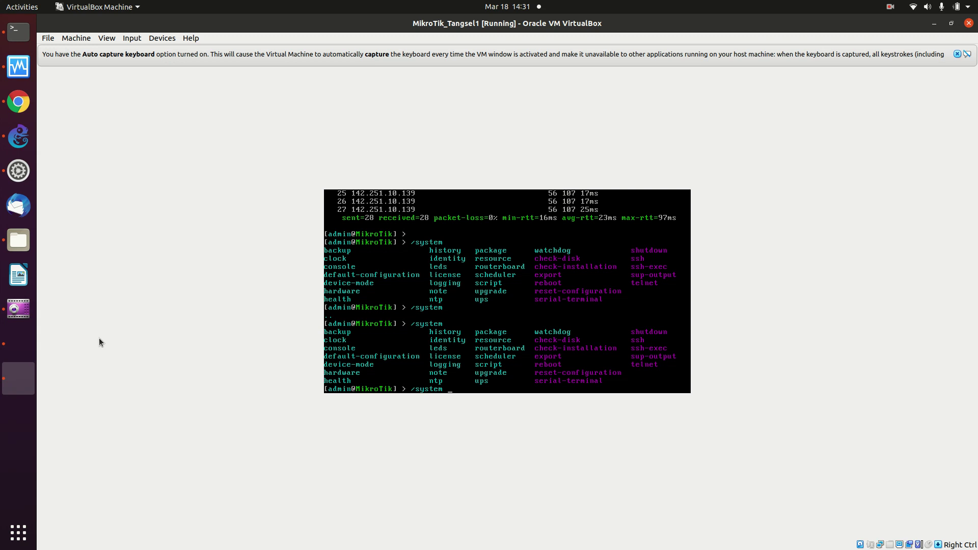
{"action": "key", "text": "BackSpace"}
{"action": "key", "text": "BackSpace"}
{"action": "key", "text": "BackSpace"}
{"action": "key", "text": "BackSpace"}
{"action": "key", "text": "BackSpace"}
{"action": "key", "text": "BackSpace"}
{"action": "key", "text": "BackSpace"}
In a new Chrome tab, load the OnnoWiki main page at onnocenter.or.id/wiki.
{"action": "left_click", "coordinate": [25, 97]}
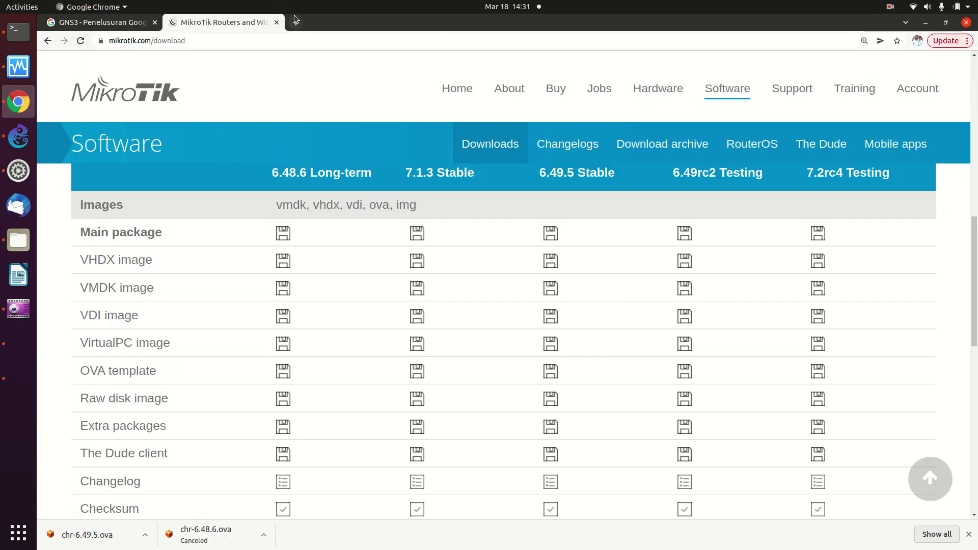
{"action": "left_click", "coordinate": [295, 23]}
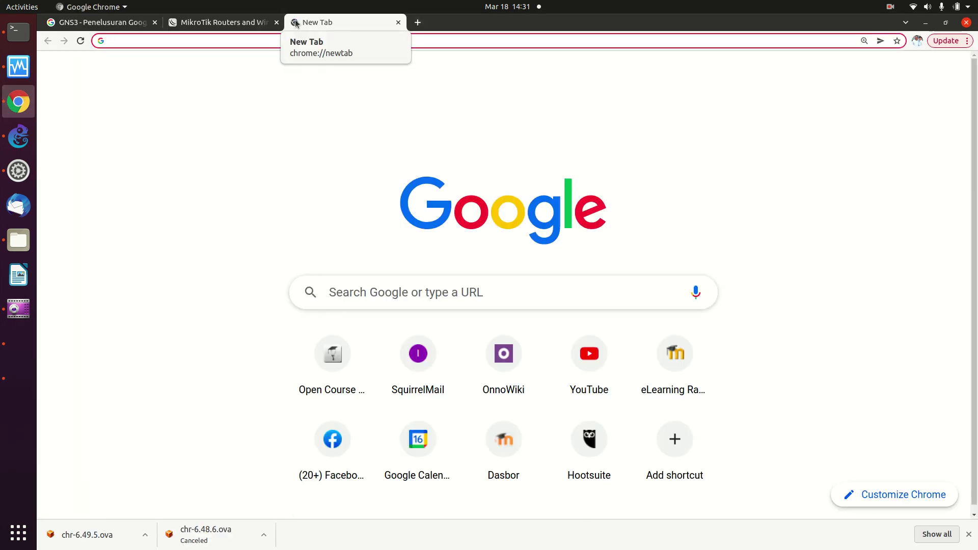
{"action": "type", "text": "onnocenter.or.id/wiki"}
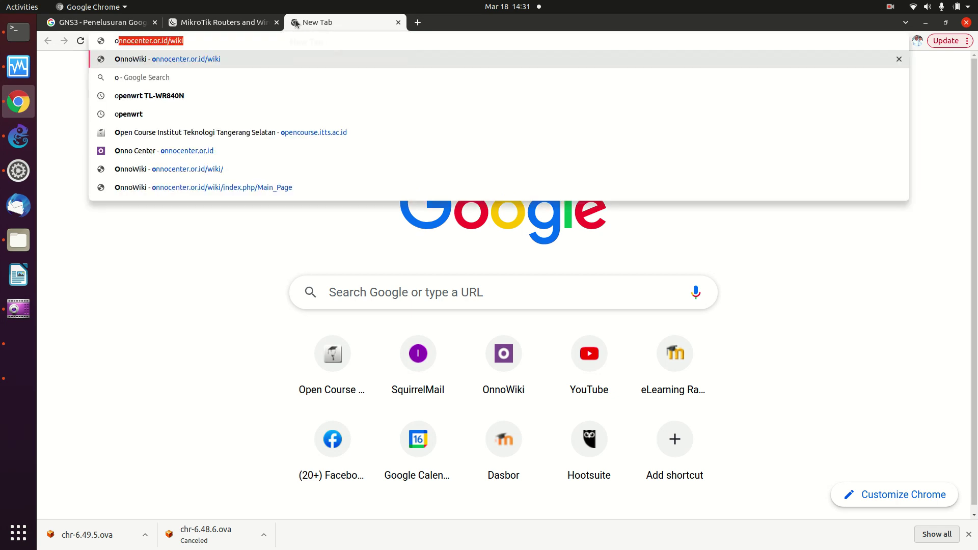
{"action": "key", "text": "Right"}
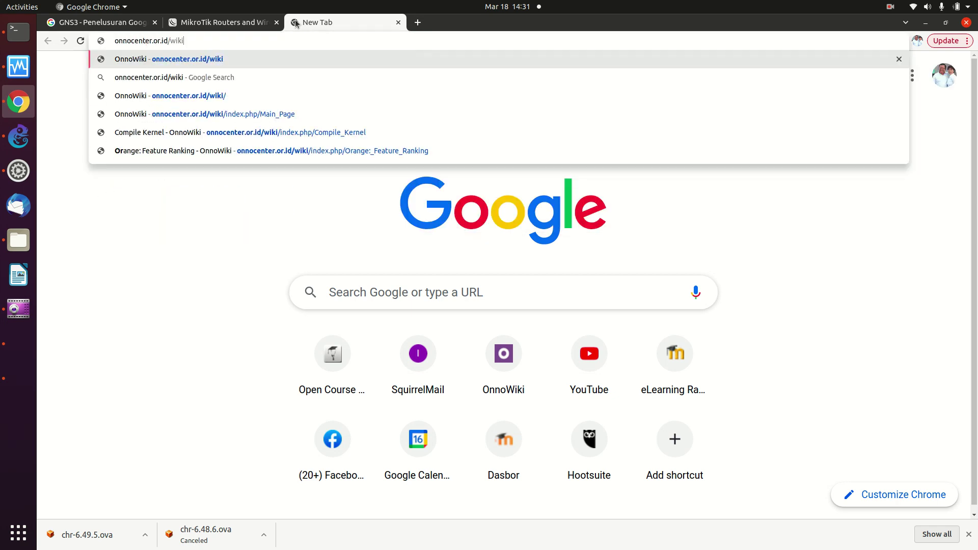
{"action": "key", "text": "Return"}
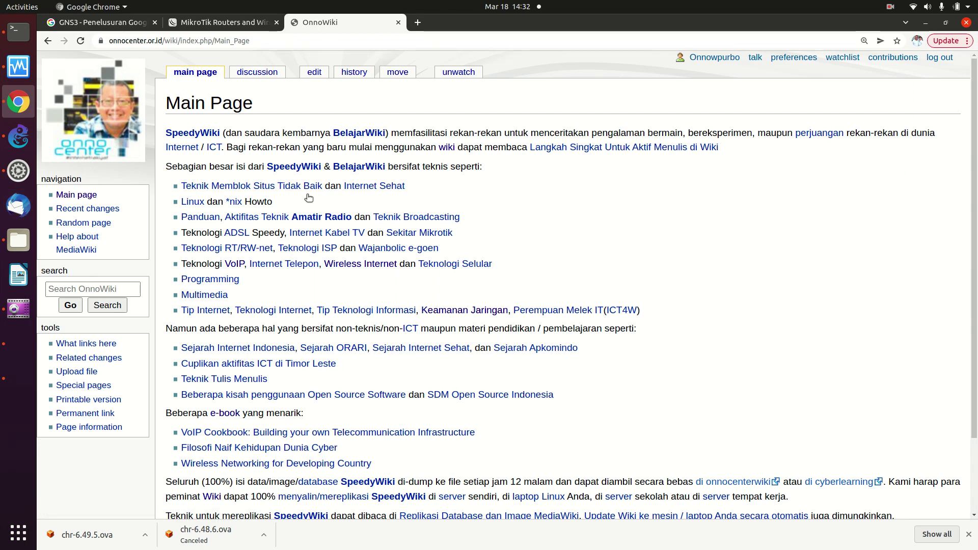
Search OnnoWiki for 'mikro' and open the MikroTik article.
{"action": "left_click", "coordinate": [85, 290]}
{"action": "type", "text": "mikro"}
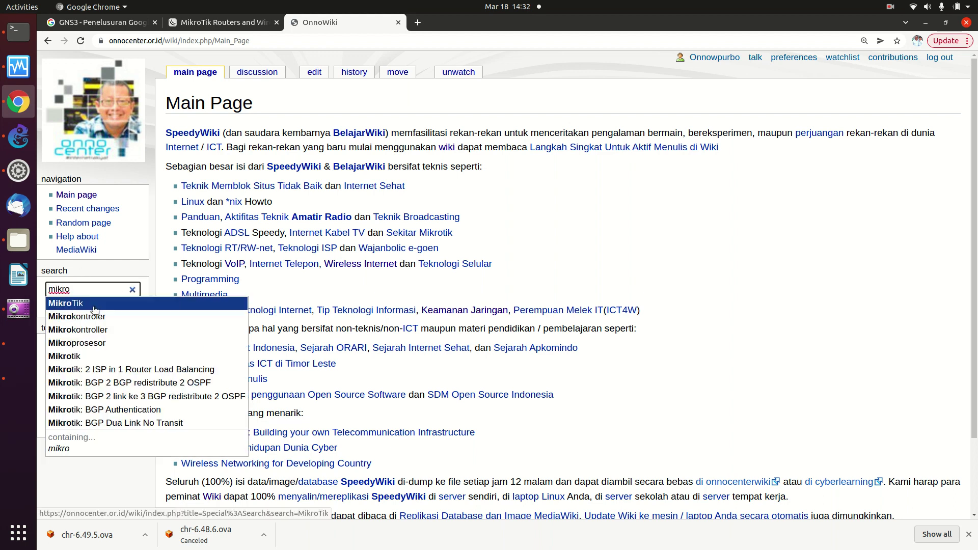
{"action": "left_click", "coordinate": [96, 307]}
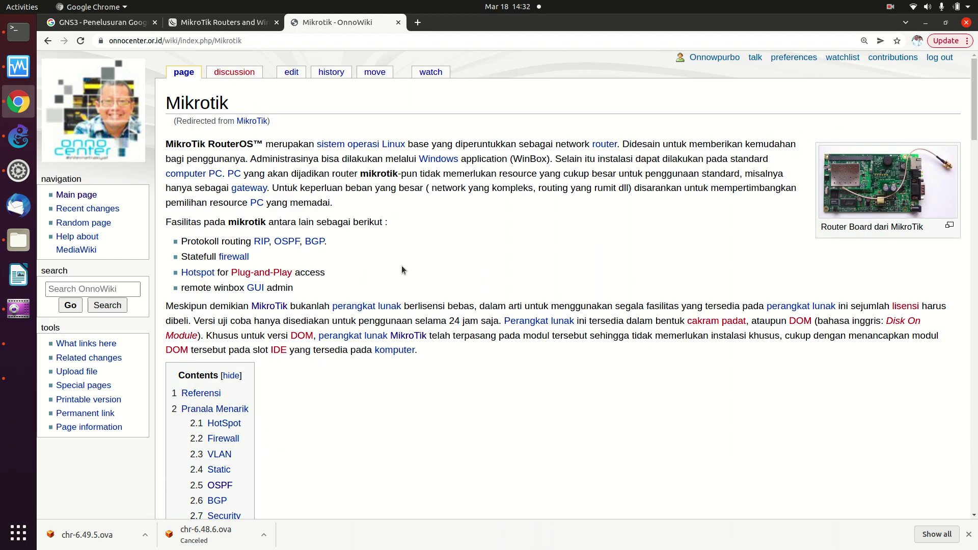
Scroll to the Pranala Menarik list and open the Mikrotik: Router Sederhana tutorial.
{"action": "scroll", "coordinate": [402, 268], "scroll_direction": "down", "scroll_amount": 4}
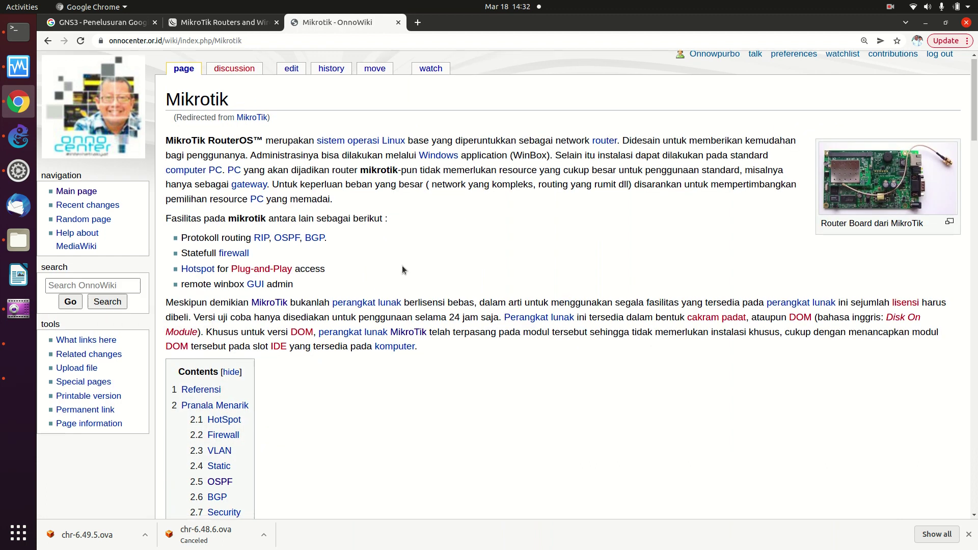
{"action": "scroll", "coordinate": [403, 269], "scroll_direction": "down", "scroll_amount": 4}
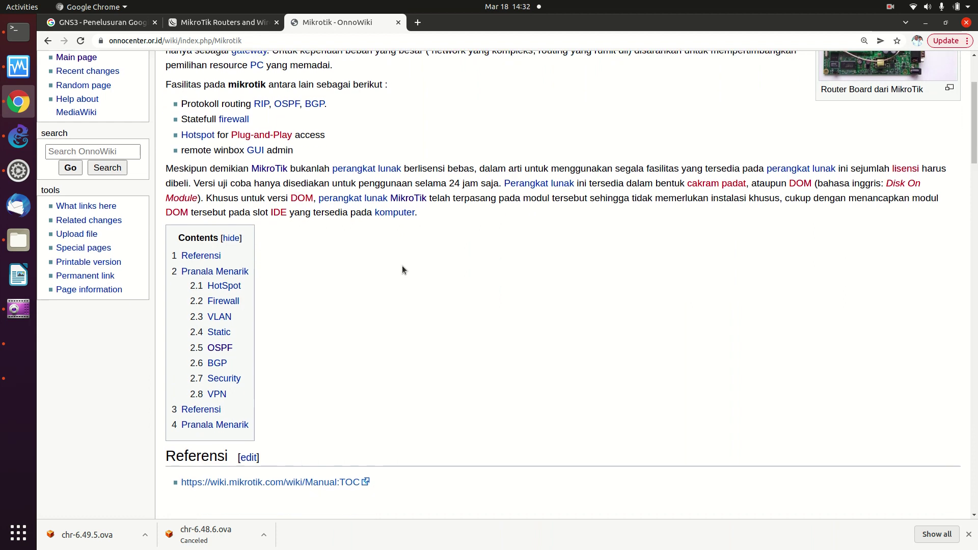
{"action": "scroll", "coordinate": [402, 269], "scroll_direction": "down", "scroll_amount": 8}
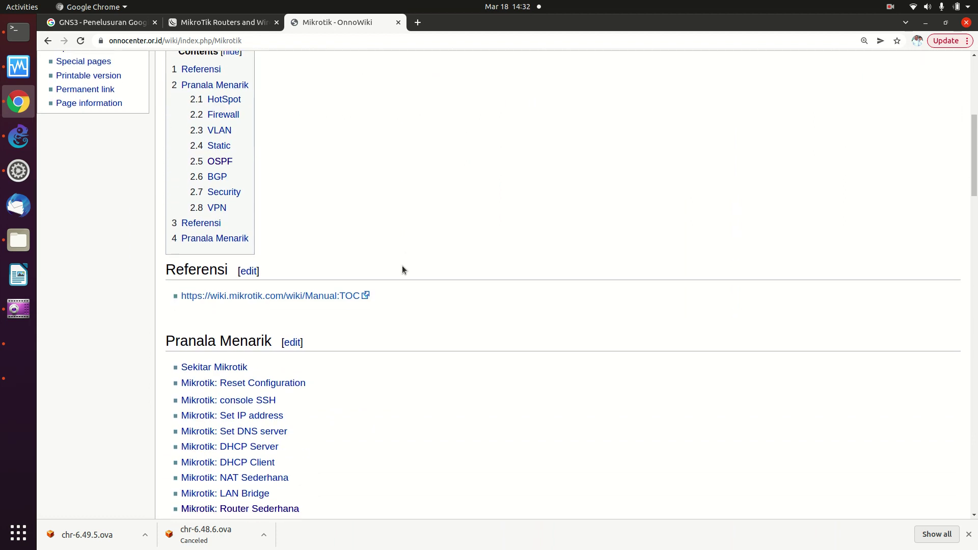
{"action": "scroll", "coordinate": [402, 267], "scroll_direction": "down", "scroll_amount": 1}
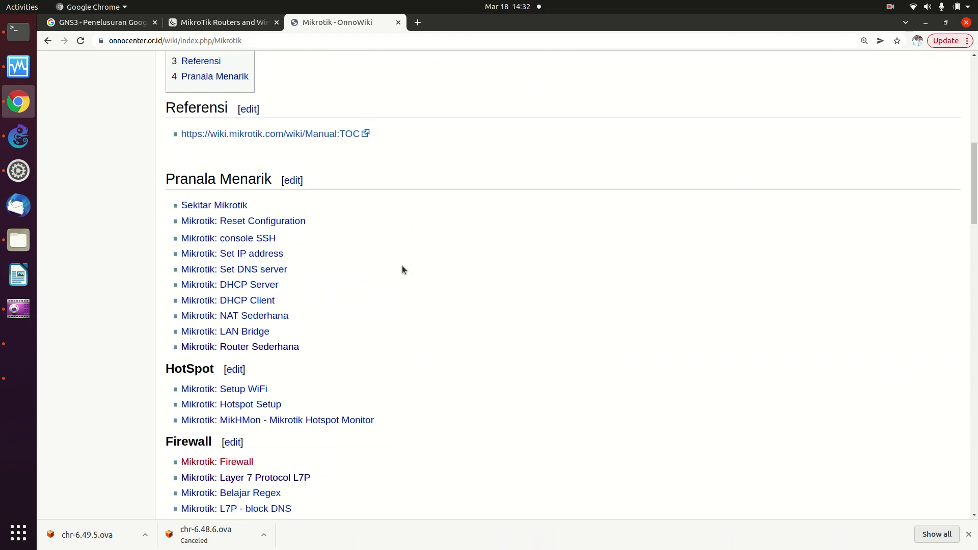
{"action": "scroll", "coordinate": [402, 267], "scroll_direction": "down", "scroll_amount": 1}
{"action": "scroll", "coordinate": [403, 270], "scroll_direction": "down", "scroll_amount": 5}
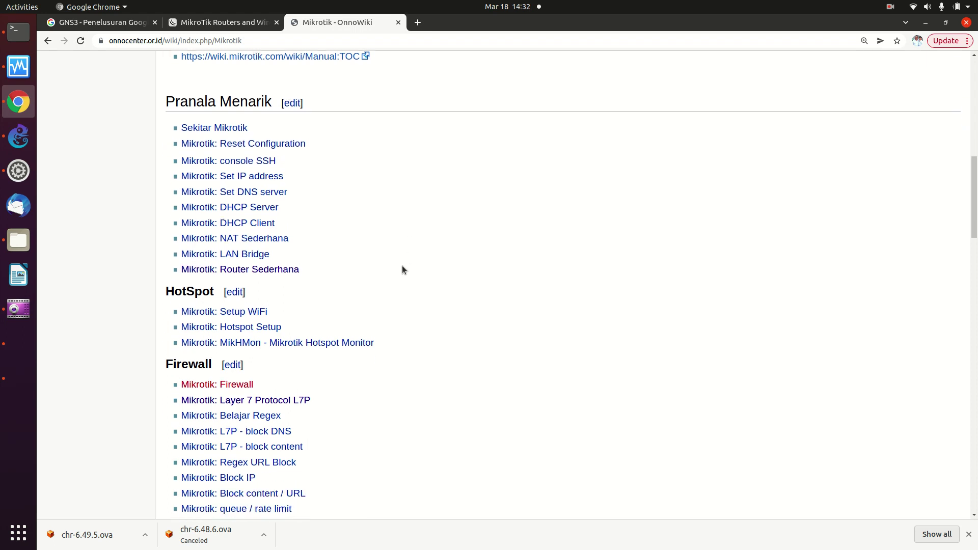
{"action": "scroll", "coordinate": [402, 269], "scroll_direction": "down", "scroll_amount": 11}
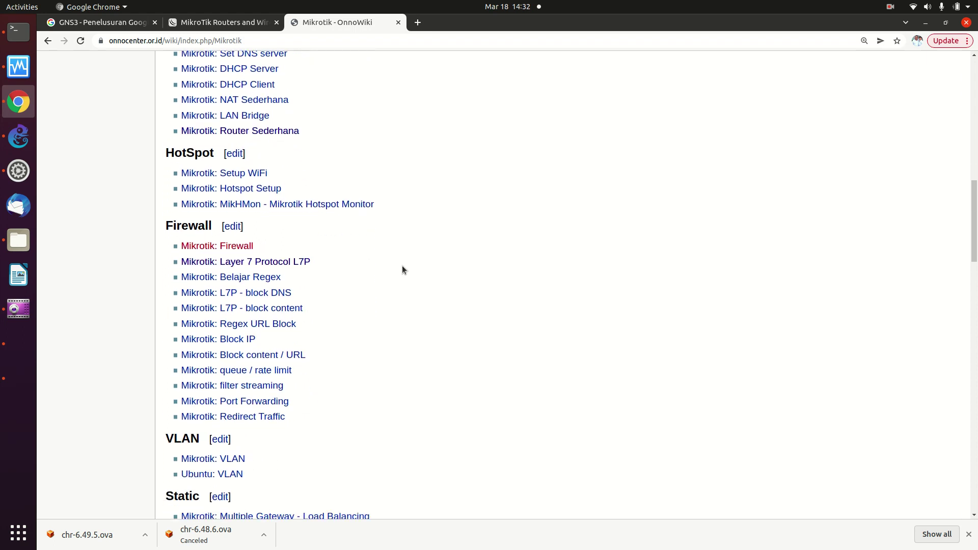
{"action": "scroll", "coordinate": [402, 269], "scroll_direction": "down", "scroll_amount": 10}
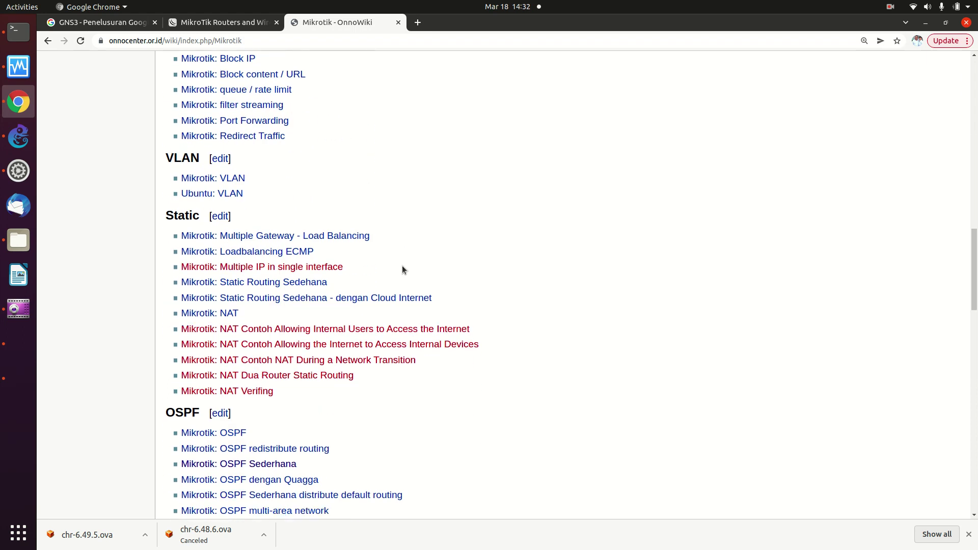
{"action": "scroll", "coordinate": [402, 269], "scroll_direction": "up", "scroll_amount": 20}
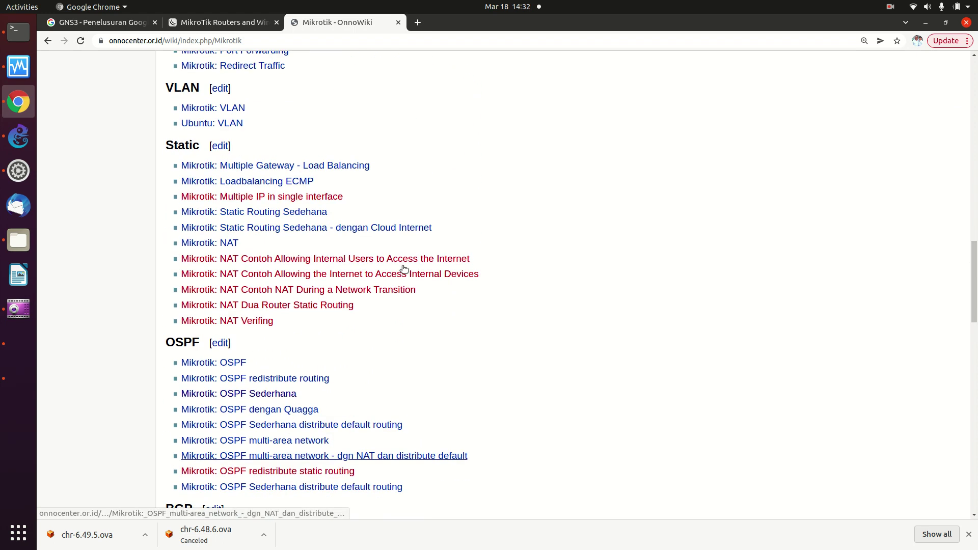
{"action": "scroll", "coordinate": [403, 268], "scroll_direction": "up", "scroll_amount": 13}
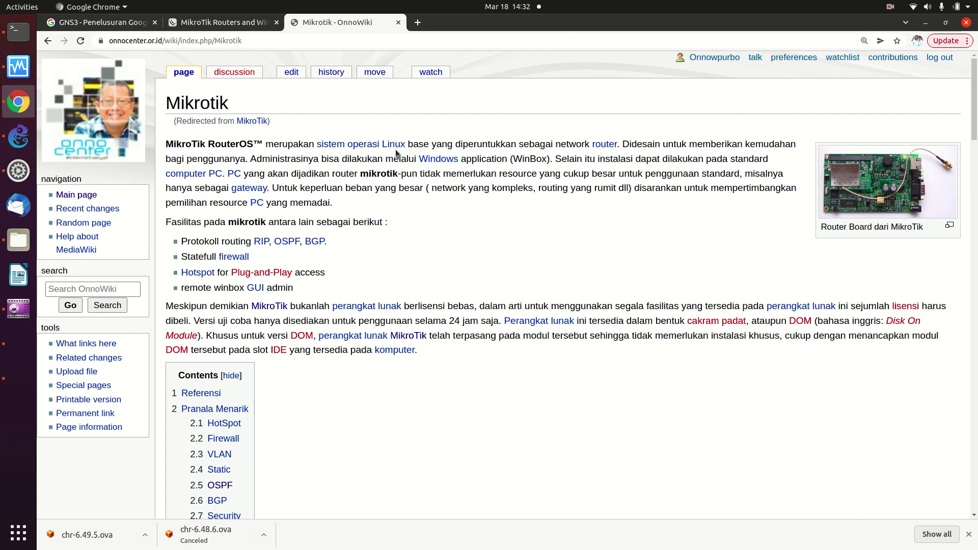
{"action": "scroll", "coordinate": [397, 152], "scroll_direction": "down", "scroll_amount": 8}
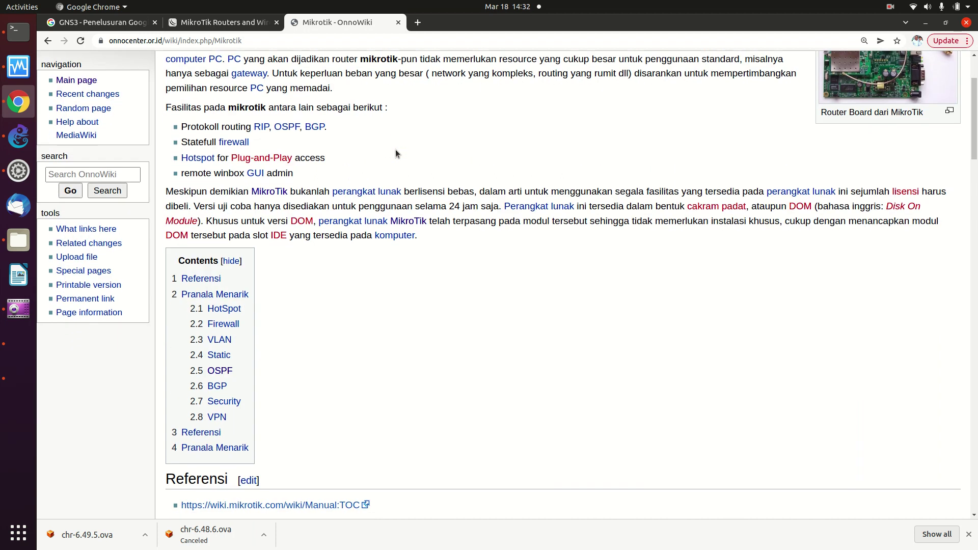
{"action": "scroll", "coordinate": [397, 152], "scroll_direction": "down", "scroll_amount": 12}
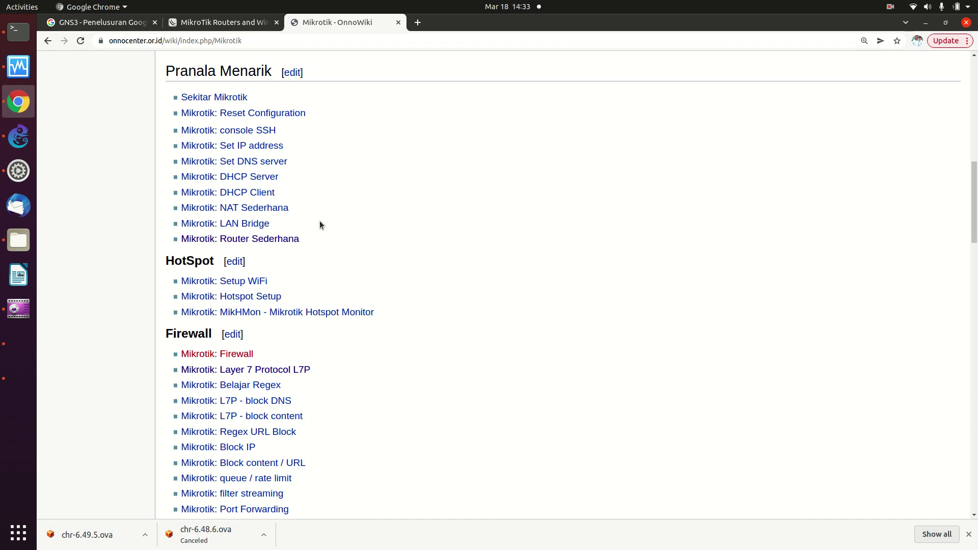
{"action": "left_click", "coordinate": [257, 239]}
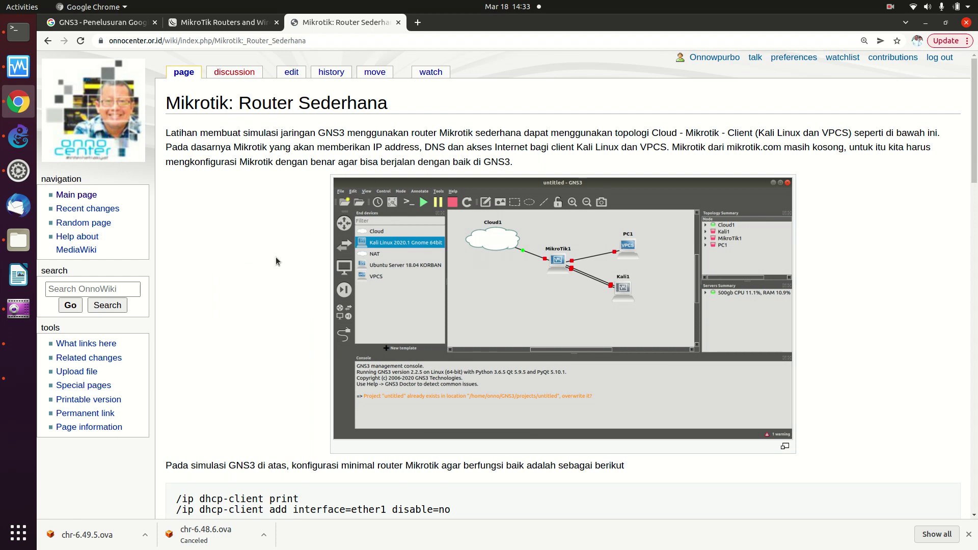
Select the '/ip dhcp-client add' ether1 line in the tutorial code, then return to VirtualBox.
{"action": "scroll", "coordinate": [276, 257], "scroll_direction": "down", "scroll_amount": 10}
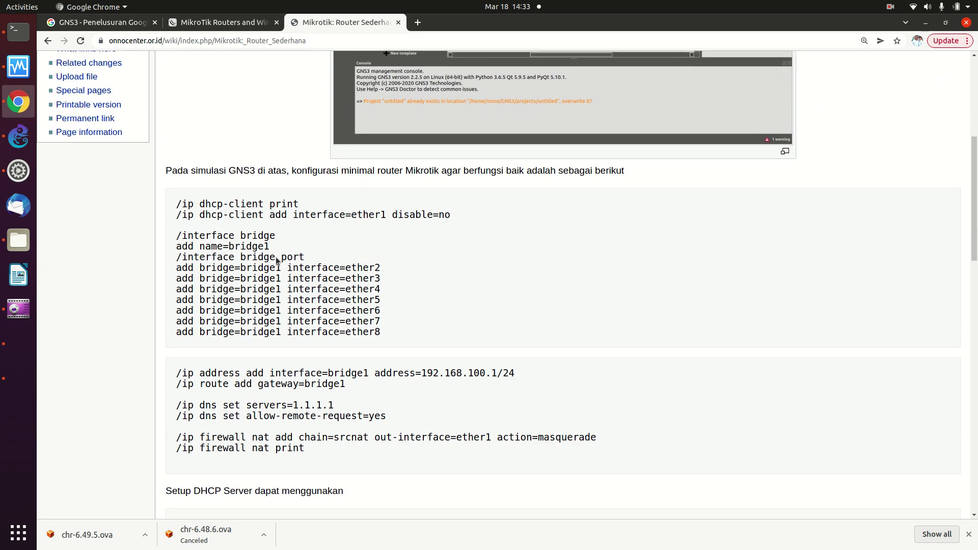
{"action": "scroll", "coordinate": [276, 256], "scroll_direction": "down", "scroll_amount": 1}
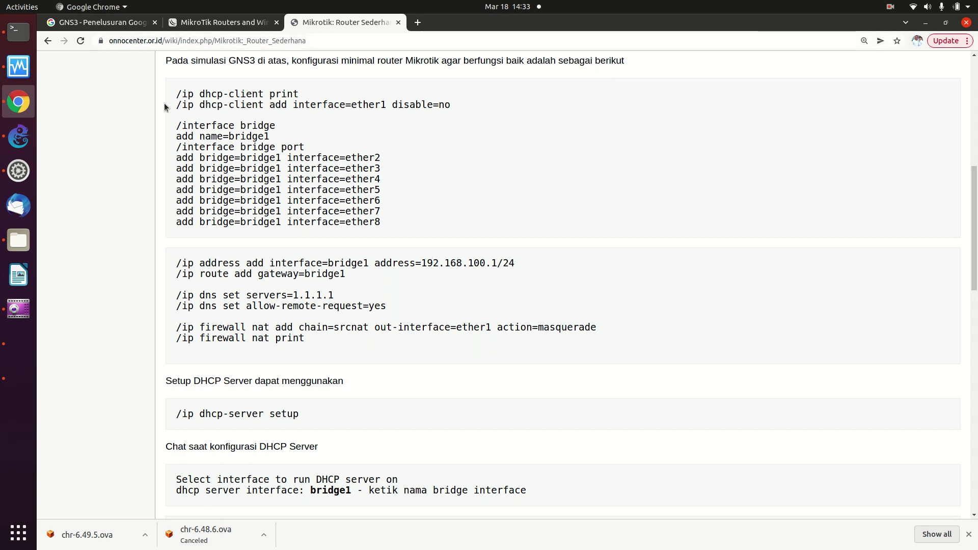
{"action": "left_click_drag", "start_coordinate": [175, 102], "coordinate": [469, 100]}
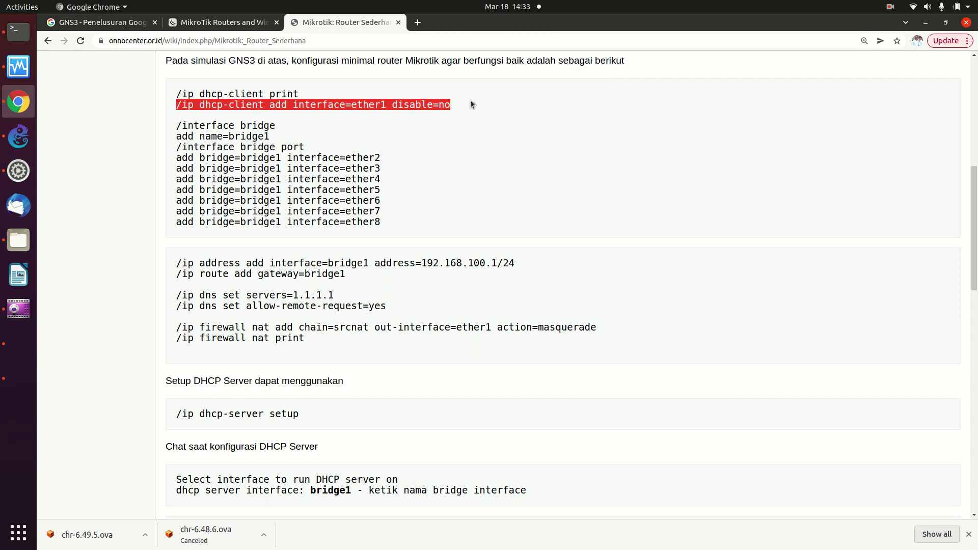
{"action": "key", "text": "alt+Tab"}
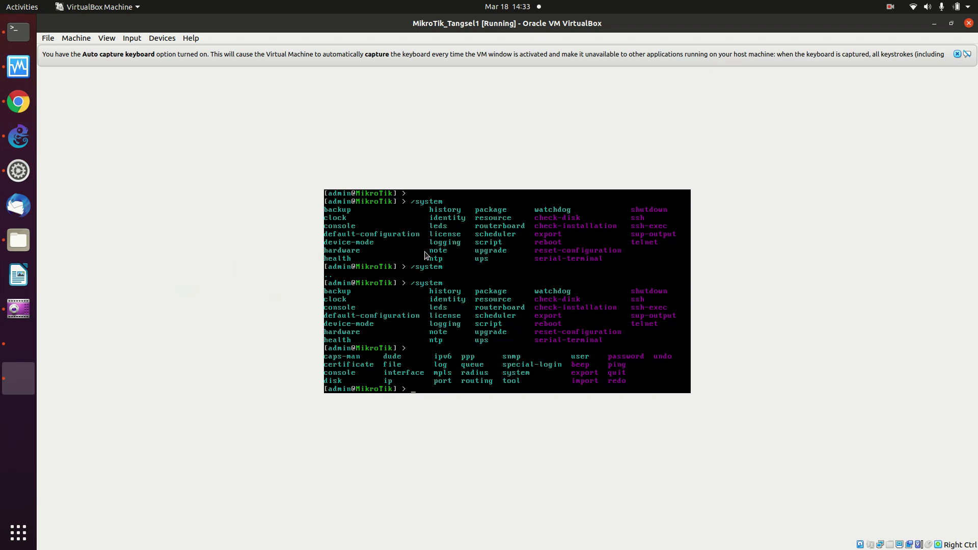
Open a GNS3 console to the MikroTik_Tangsel1-1 node, reaching its RouterOS 6.49.5 login prompt.
{"action": "left_click", "coordinate": [19, 32]}
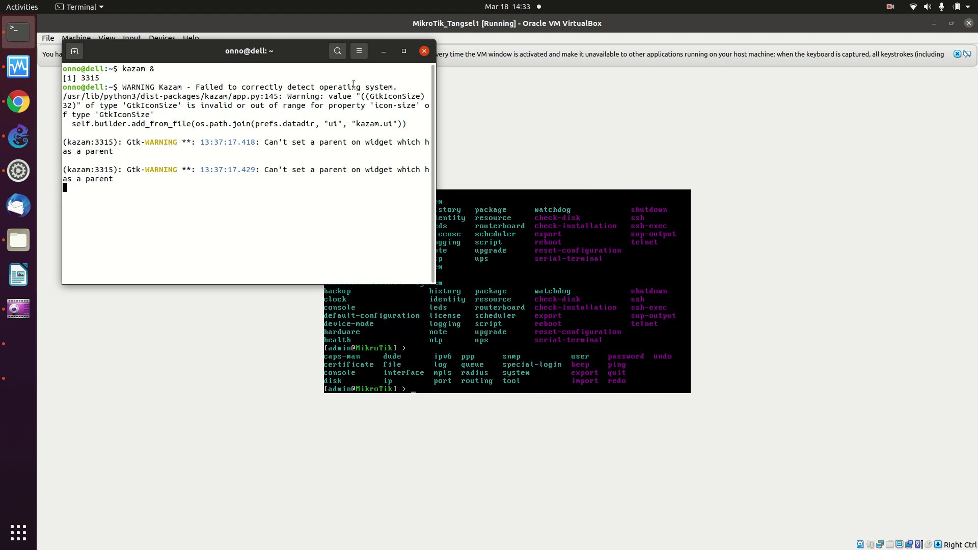
{"action": "left_click", "coordinate": [384, 51]}
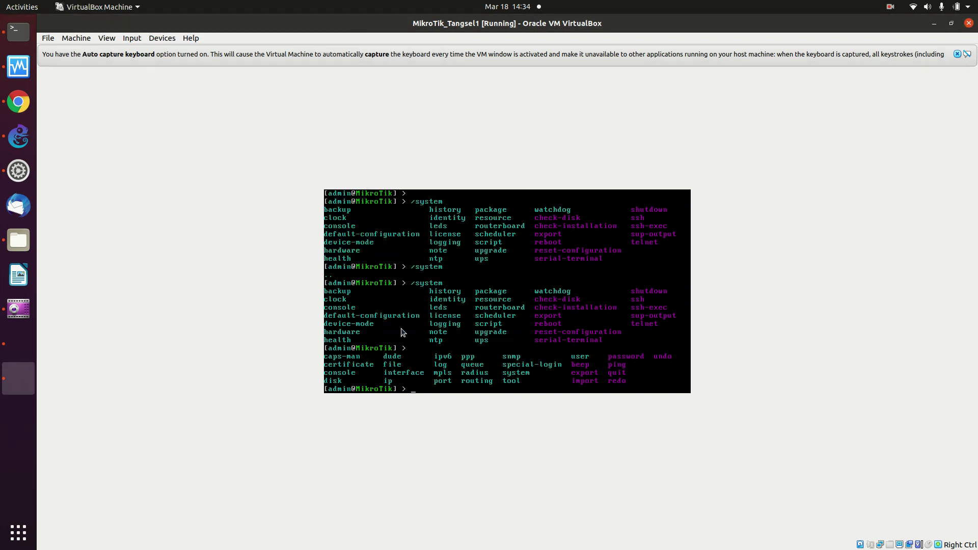
{"action": "left_click", "coordinate": [19, 136]}
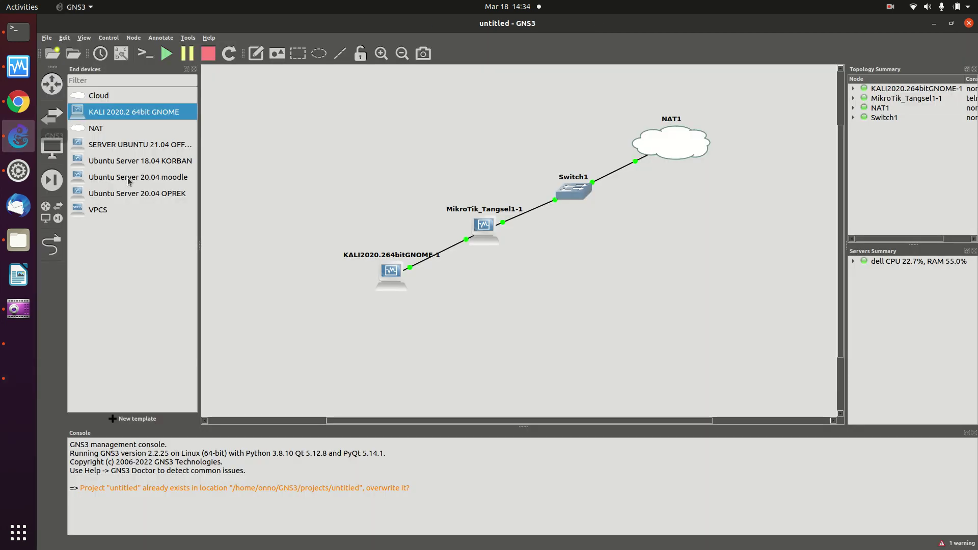
{"action": "right_click", "coordinate": [480, 231]}
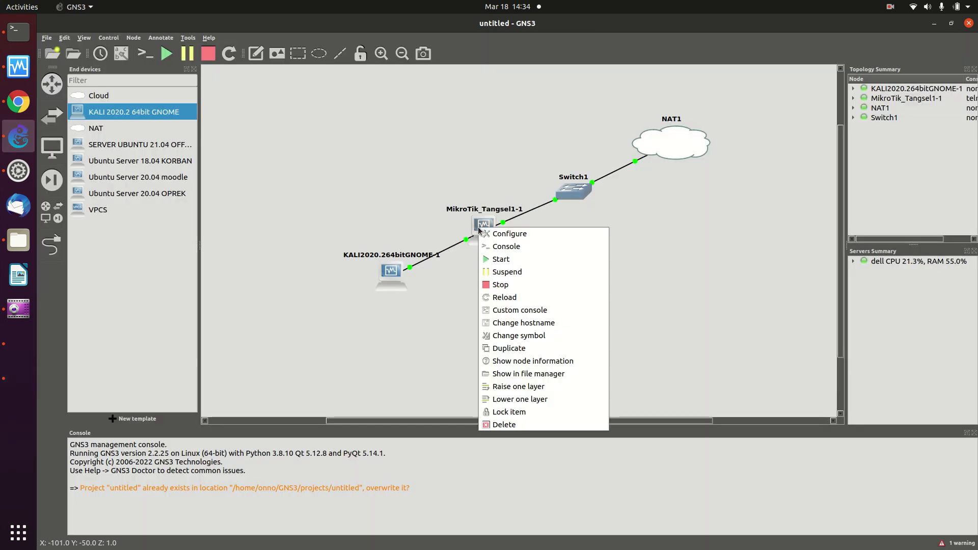
{"action": "left_click", "coordinate": [505, 247]}
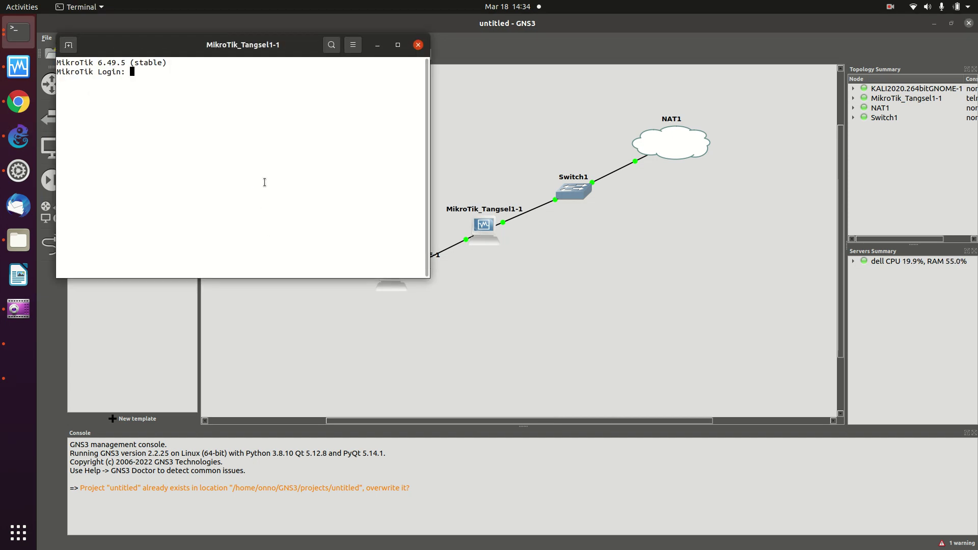
Log into the router as admin with an empty password, skipping the new-password prompt.
{"action": "type", "text": "admin"}
{"action": "key", "text": "Return"}
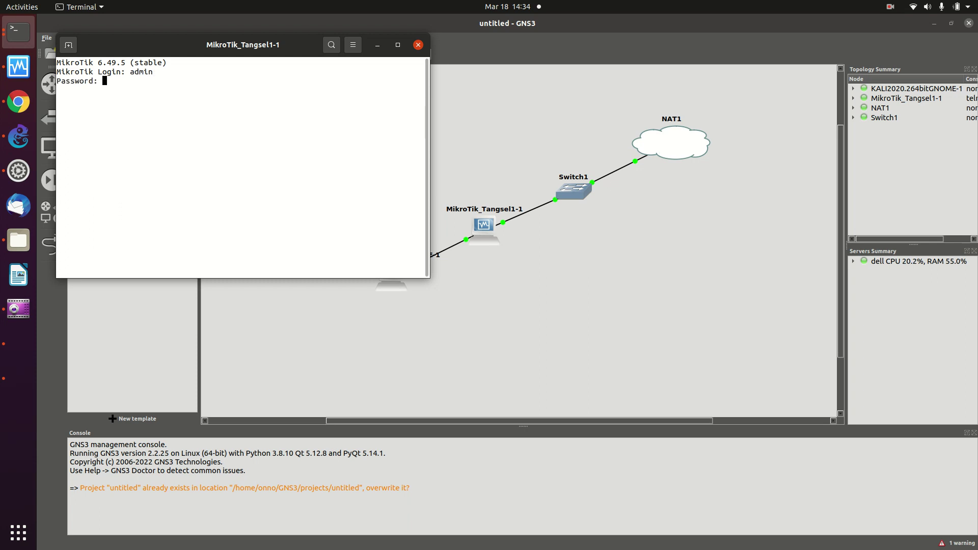
{"action": "key", "text": "Return"}
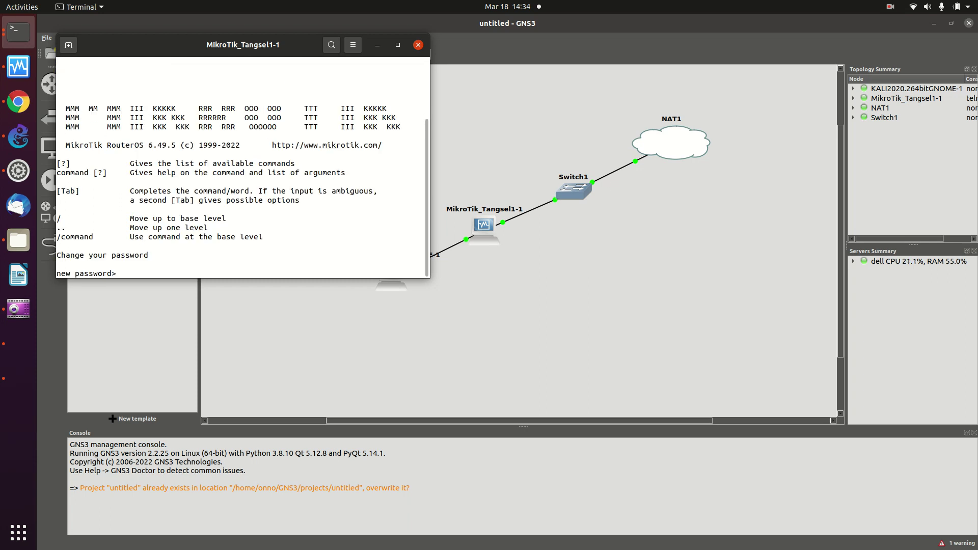
{"action": "key", "text": "Return"}
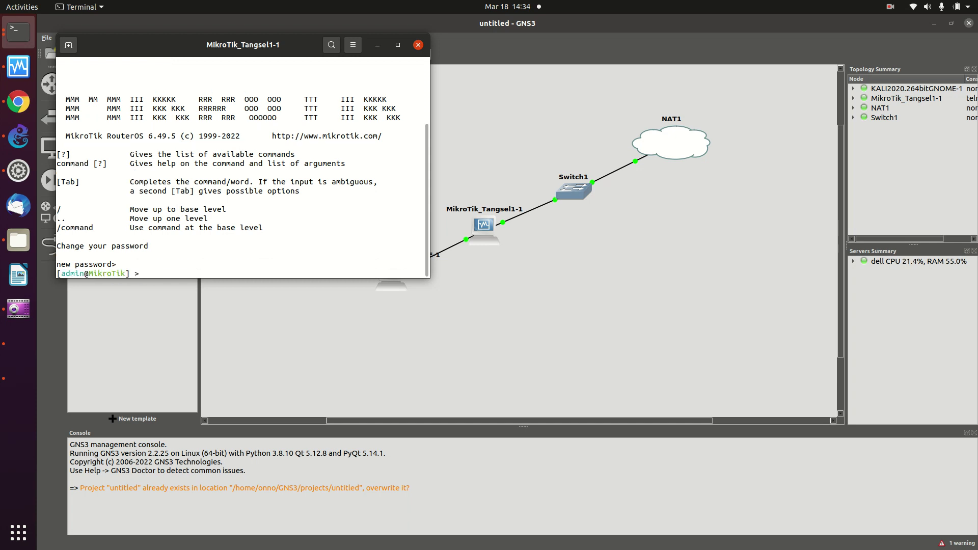
{"action": "key", "text": "ctrl+v"}
Paste and run the copied dhcp-client add command, then maximize the console window.
{"action": "right_click", "coordinate": [157, 272]}
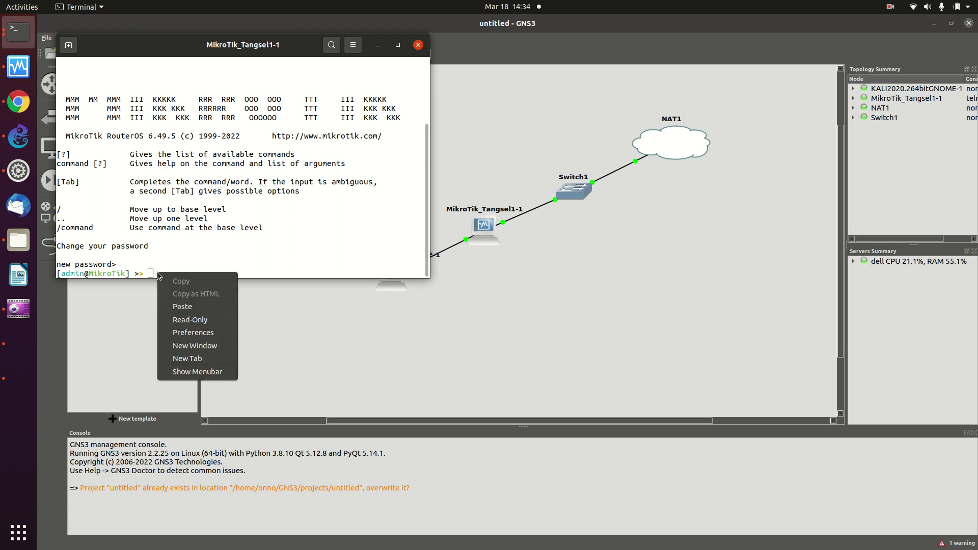
{"action": "left_click", "coordinate": [188, 307]}
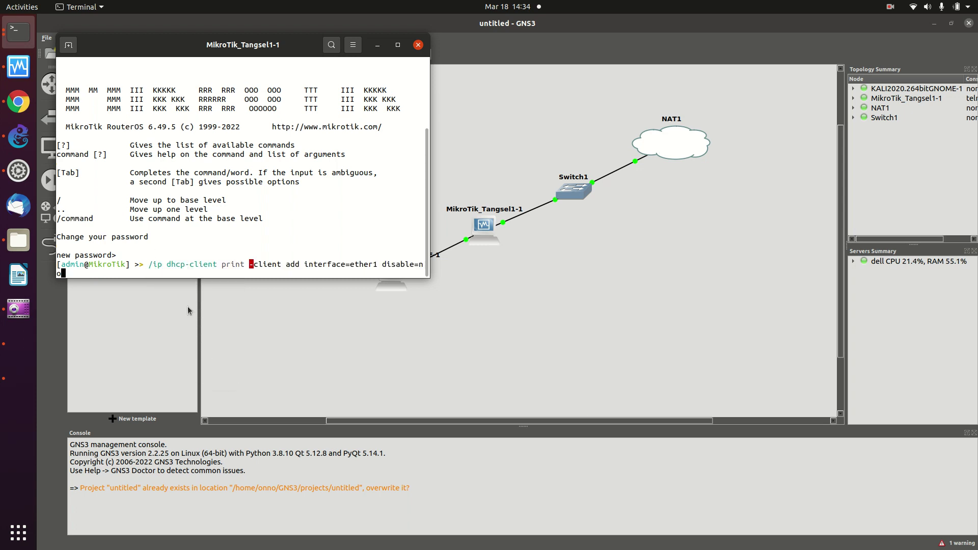
{"action": "key", "text": "Return"}
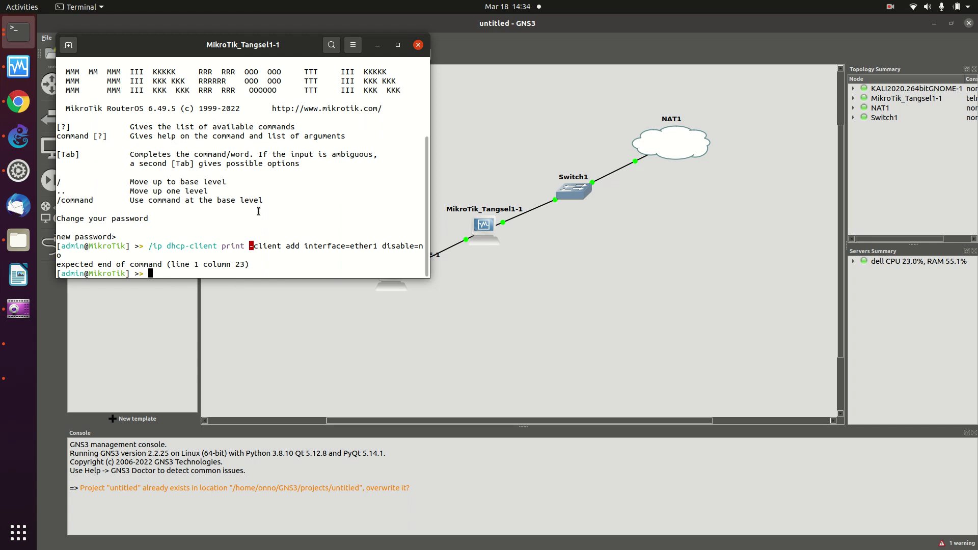
{"action": "left_click", "coordinate": [397, 45]}
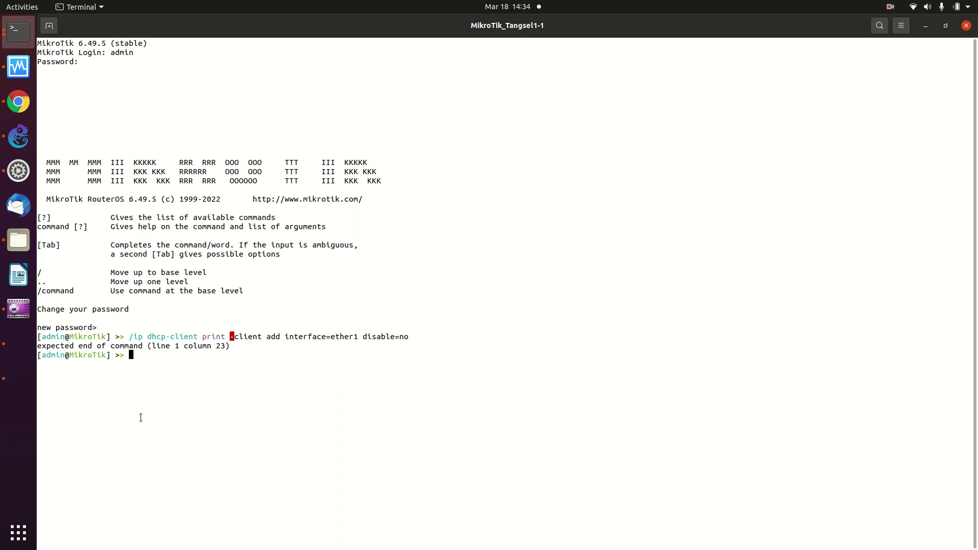
Re-paste the dhcp-client command, cancel it with Ctrl+C, and bring the OnnoWiki guide back.
{"action": "right_click", "coordinate": [148, 354]}
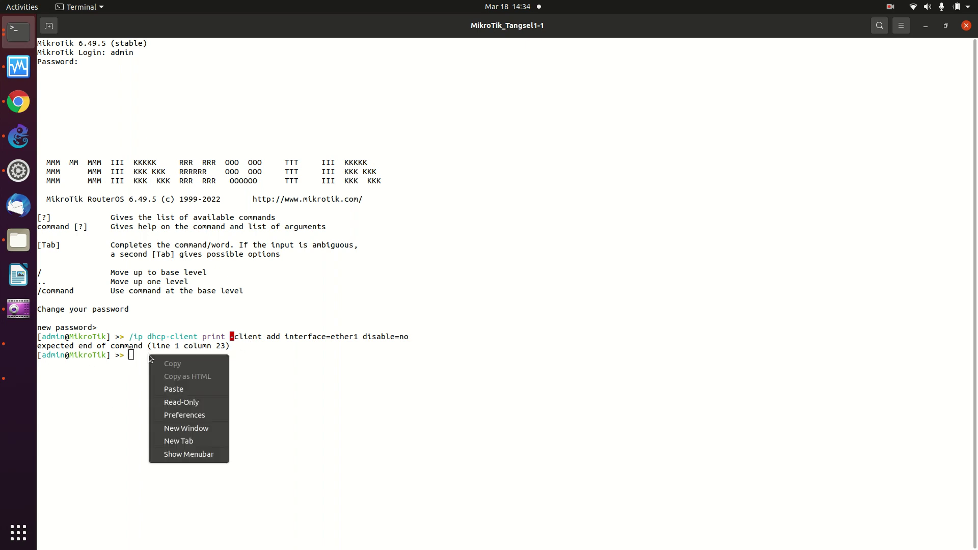
{"action": "left_click", "coordinate": [176, 391]}
{"action": "key", "text": "BackSpace"}
{"action": "key", "text": "BackSpace"}
{"action": "key", "text": "BackSpace"}
{"action": "key", "text": "BackSpace"}
{"action": "key", "text": "BackSpace"}
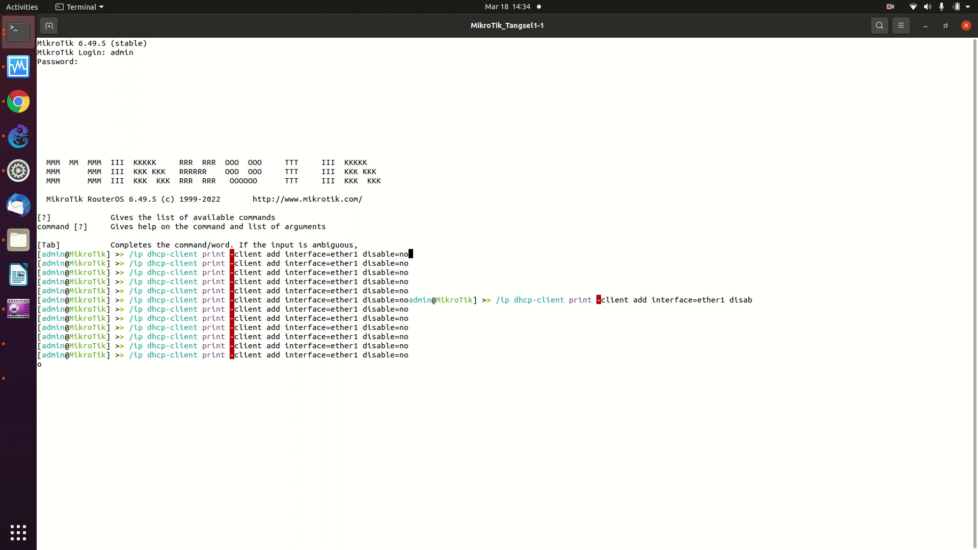
{"action": "key", "text": "ctrl+c"}
{"action": "key", "text": "ctrl+c"}
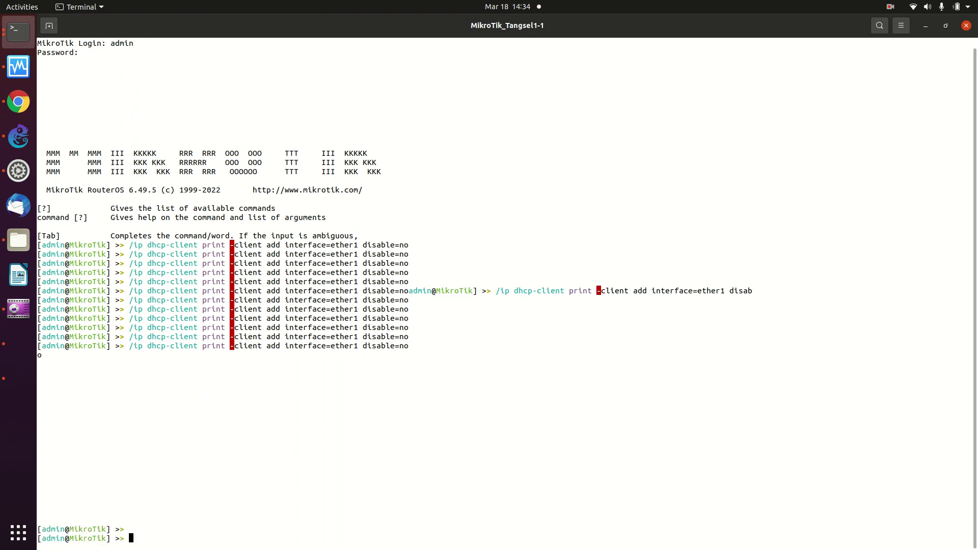
{"action": "key", "text": "alt+Tab"}
{"action": "key", "text": "alt+Tab"}
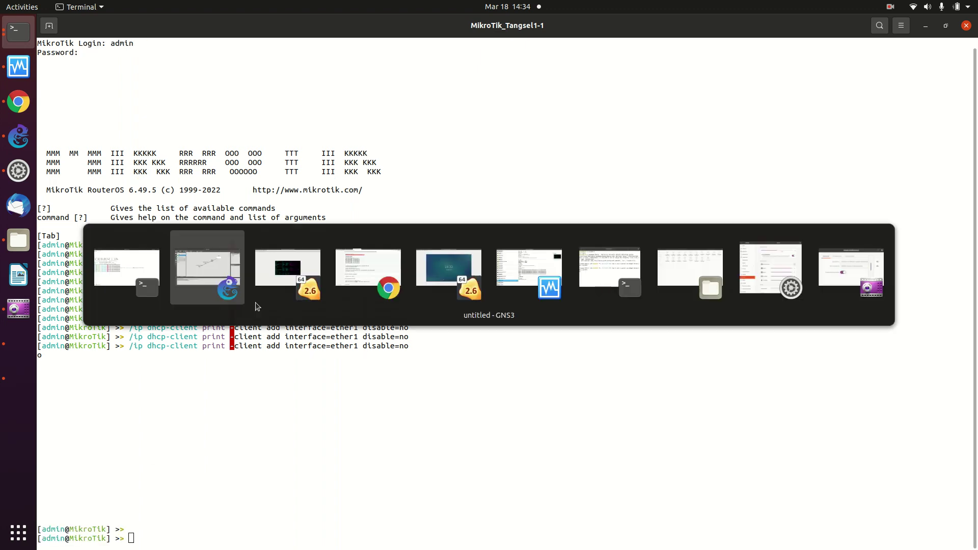
{"action": "key", "text": "Tab"}
{"action": "key", "text": "Tab"}
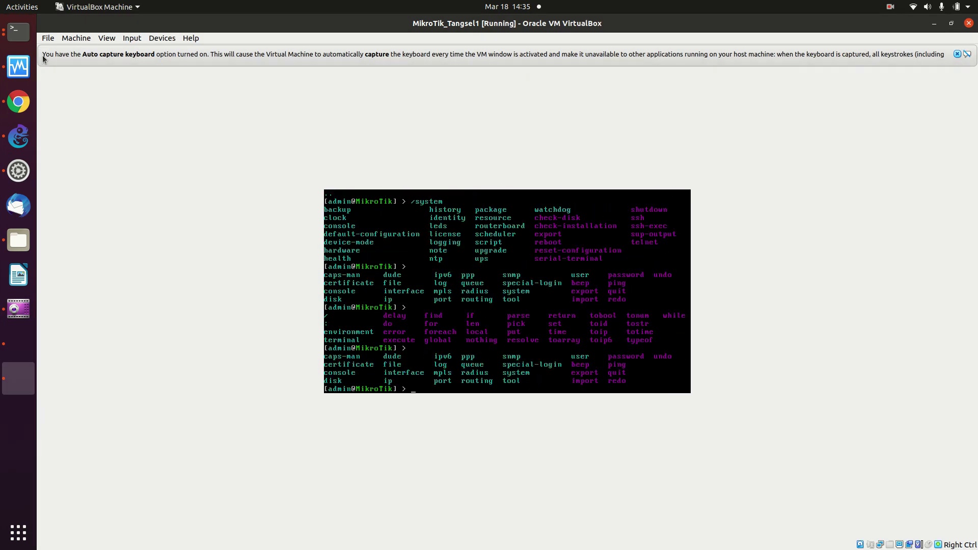
{"action": "left_click", "coordinate": [16, 97]}
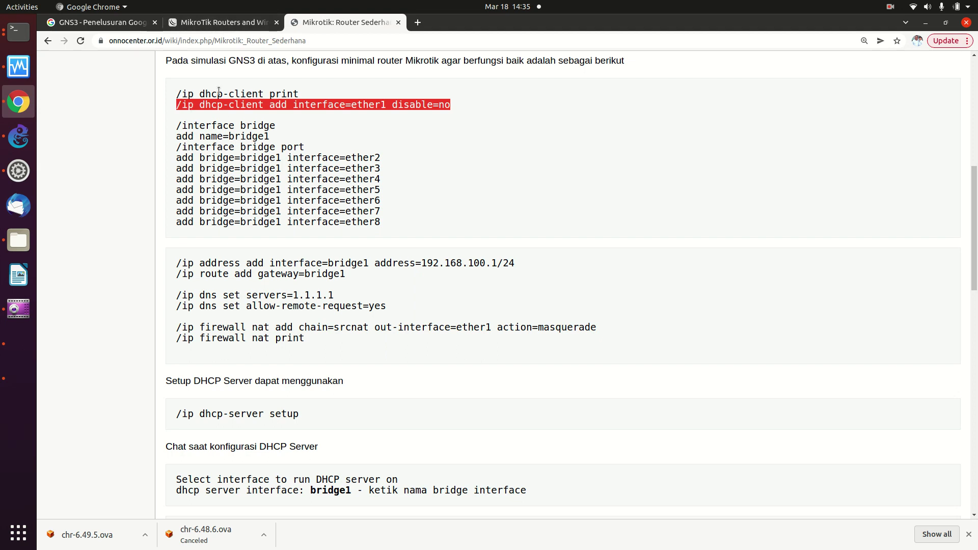
Copy the dhcp-client add command from OnnoWiki and paste it into the MikroTik console.
{"action": "right_click", "coordinate": [249, 104]}
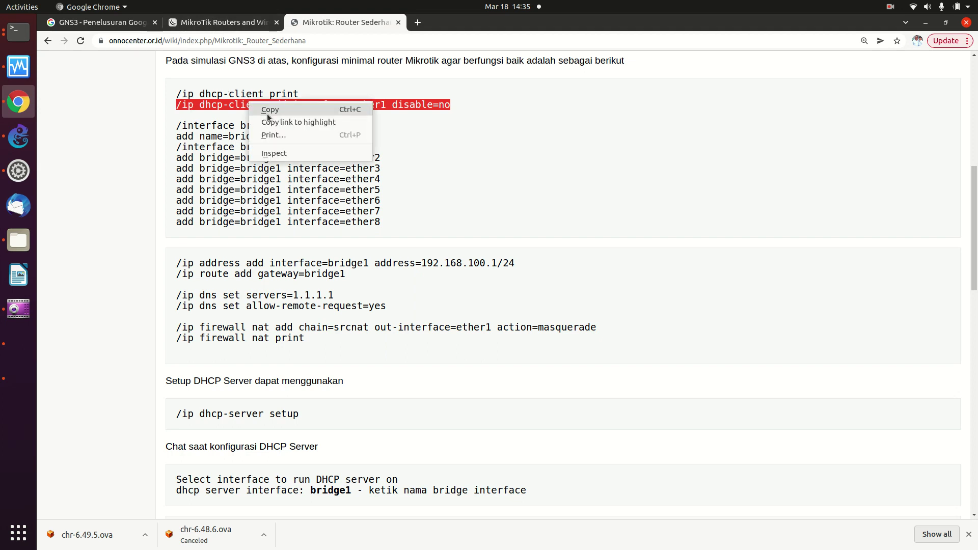
{"action": "left_click", "coordinate": [267, 109]}
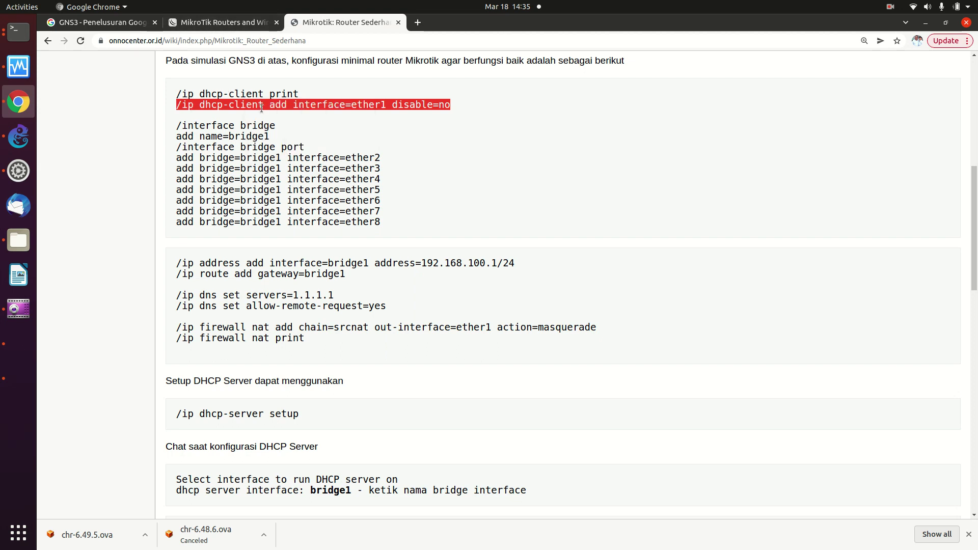
{"action": "left_click", "coordinate": [18, 34]}
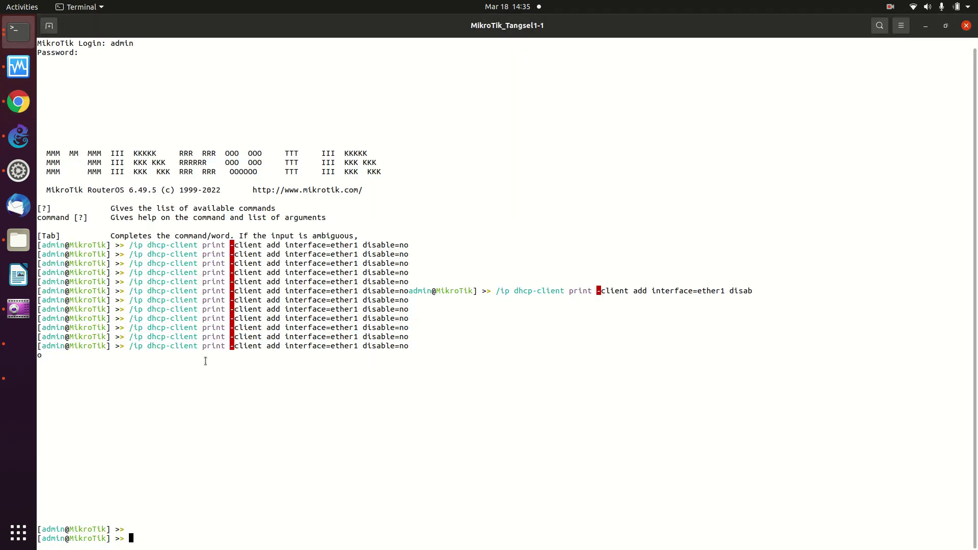
{"action": "right_click", "coordinate": [154, 534]}
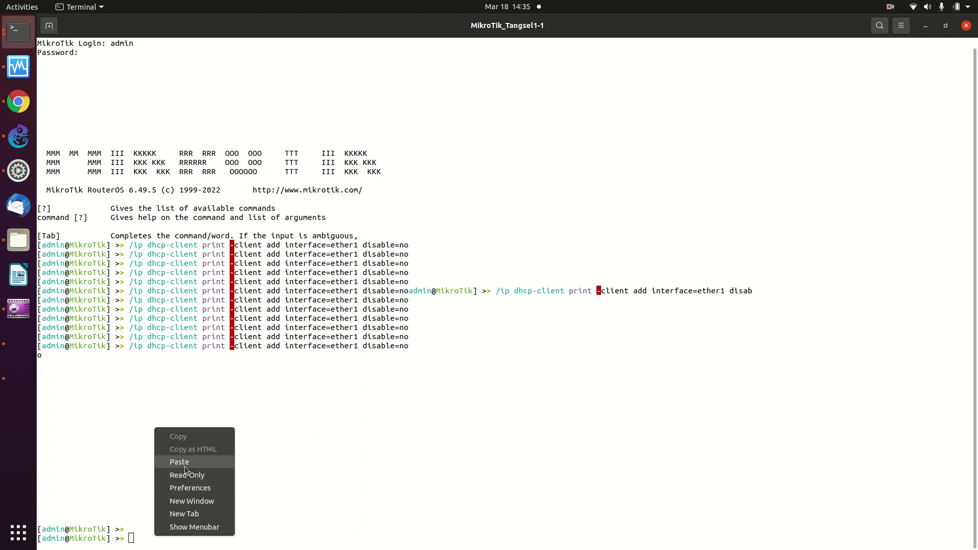
{"action": "left_click", "coordinate": [175, 460]}
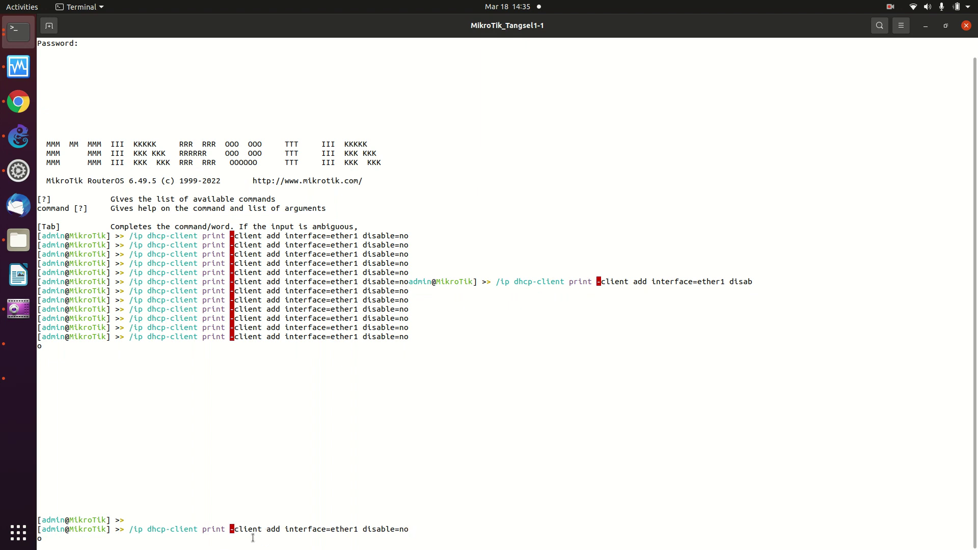
Reselect the full '/ip dhcp-client add' line on the tutorial page and copy it again.
{"action": "left_click", "coordinate": [15, 103]}
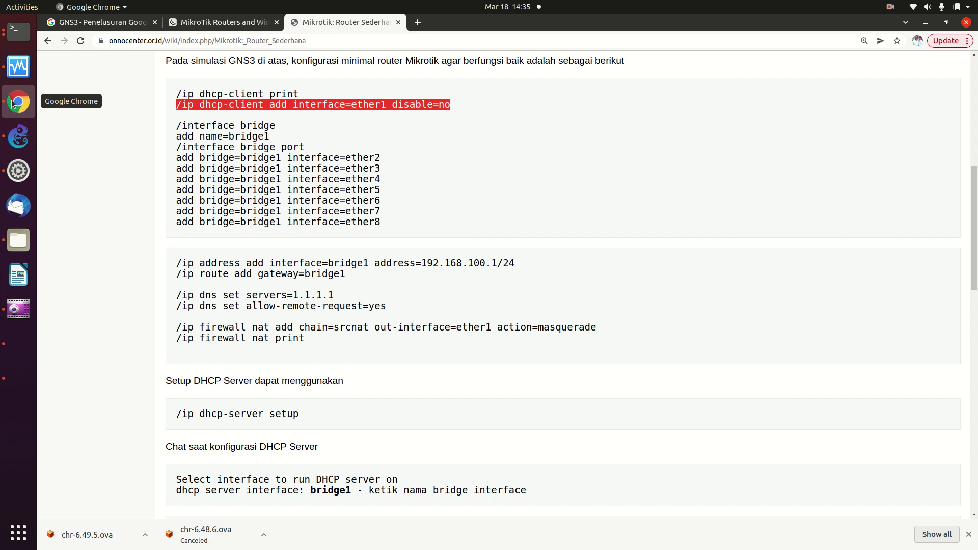
{"action": "left_click", "coordinate": [401, 191]}
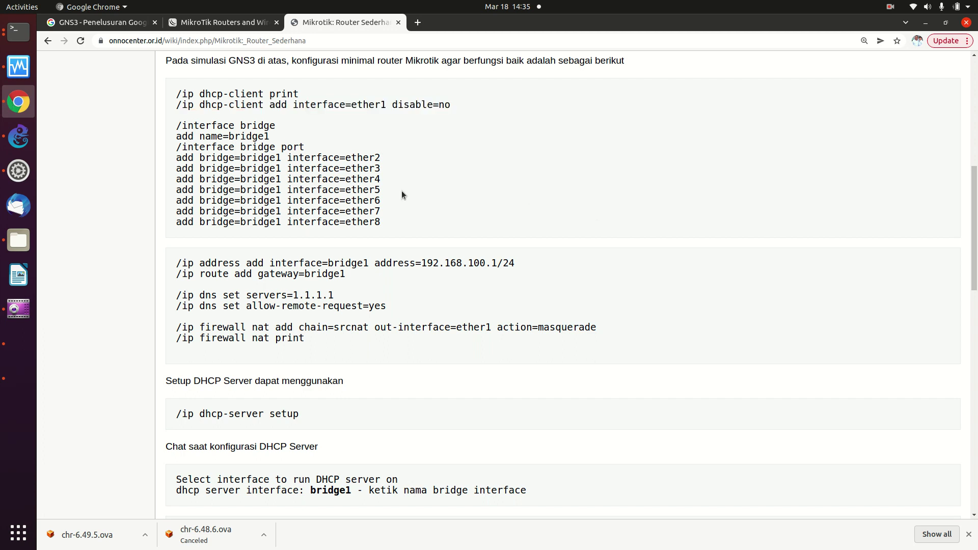
{"action": "left_click_drag", "start_coordinate": [175, 105], "coordinate": [221, 105]}
{"action": "left_click_drag", "start_coordinate": [299, 94], "coordinate": [313, 95]}
{"action": "left_click_drag", "start_coordinate": [382, 95], "coordinate": [464, 105]}
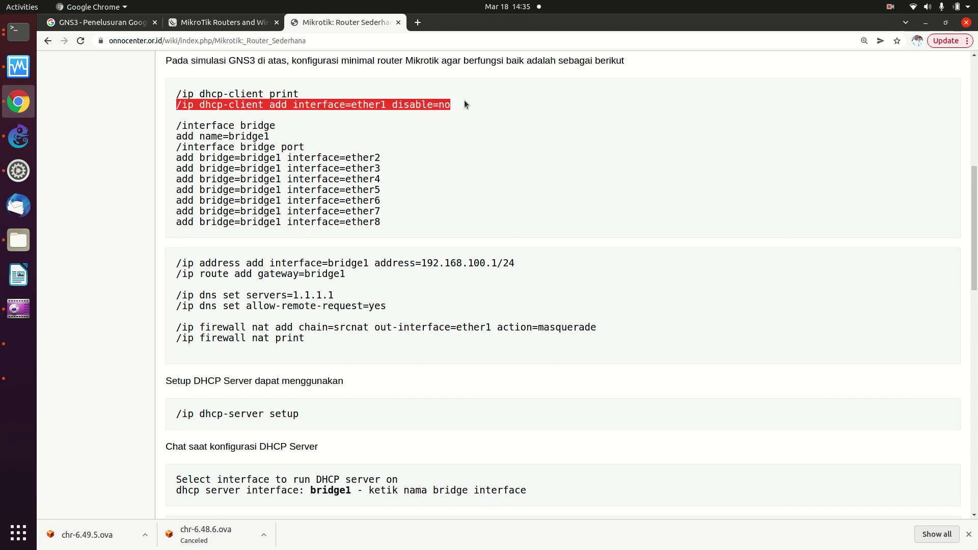
{"action": "right_click", "coordinate": [406, 104]}
{"action": "left_click", "coordinate": [423, 110]}
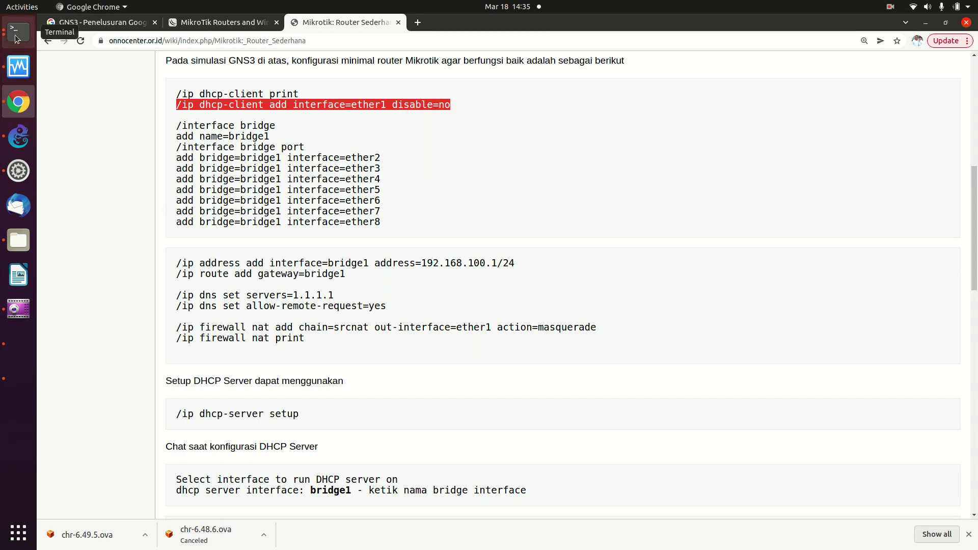
Paste the dhcp-client command at a fresh router prompt, answer 'no', and run it.
{"action": "left_click", "coordinate": [18, 31]}
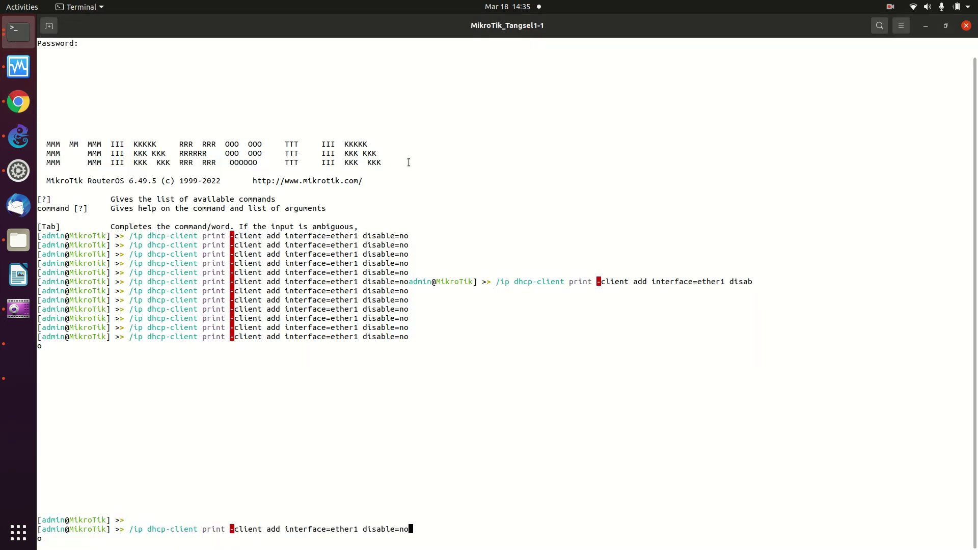
{"action": "key", "text": "Return"}
{"action": "key", "text": "Return"}
{"action": "key", "text": "Return"}
{"action": "key", "text": "Return"}
{"action": "key", "text": "Return"}
{"action": "key", "text": "Return"}
{"action": "key", "text": "Return"}
{"action": "key", "text": "Return"}
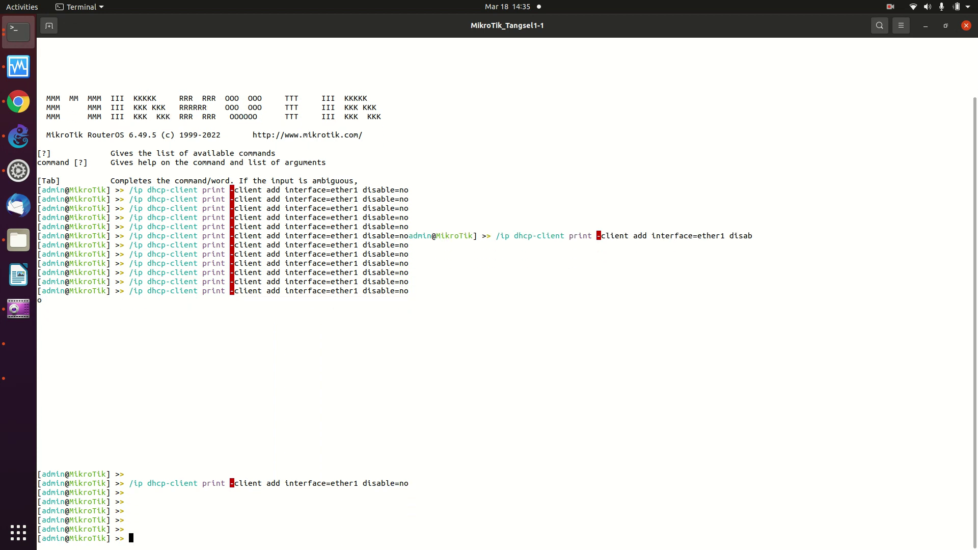
{"action": "key", "text": "Return"}
{"action": "key", "text": "Return"}
{"action": "key", "text": "Return"}
{"action": "key", "text": "Return"}
{"action": "key", "text": "Return"}
{"action": "key", "text": "Return"}
{"action": "key", "text": "Return"}
{"action": "key", "text": "Return"}
{"action": "key", "text": "Return"}
{"action": "key", "text": "Return"}
{"action": "key", "text": "Return"}
{"action": "key", "text": "Return"}
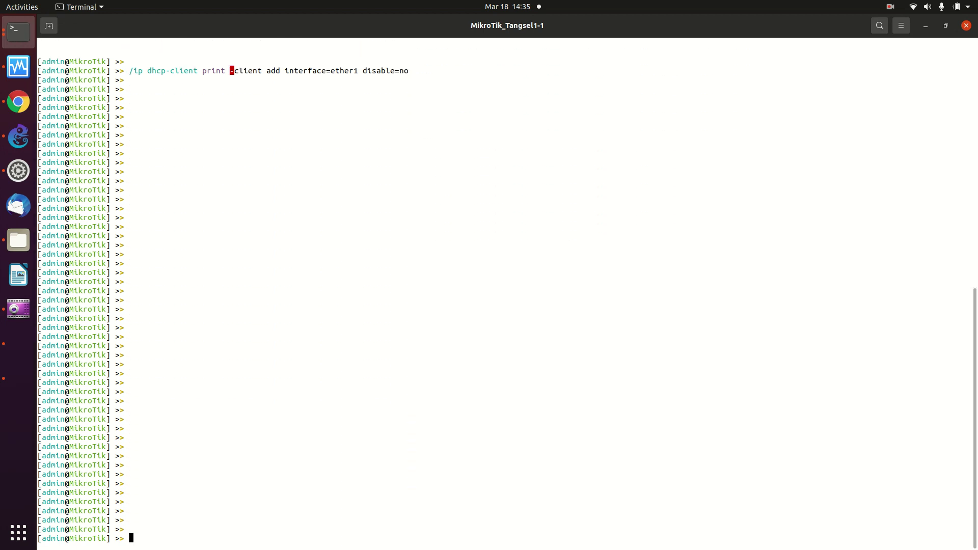
{"action": "right_click", "coordinate": [431, 139]}
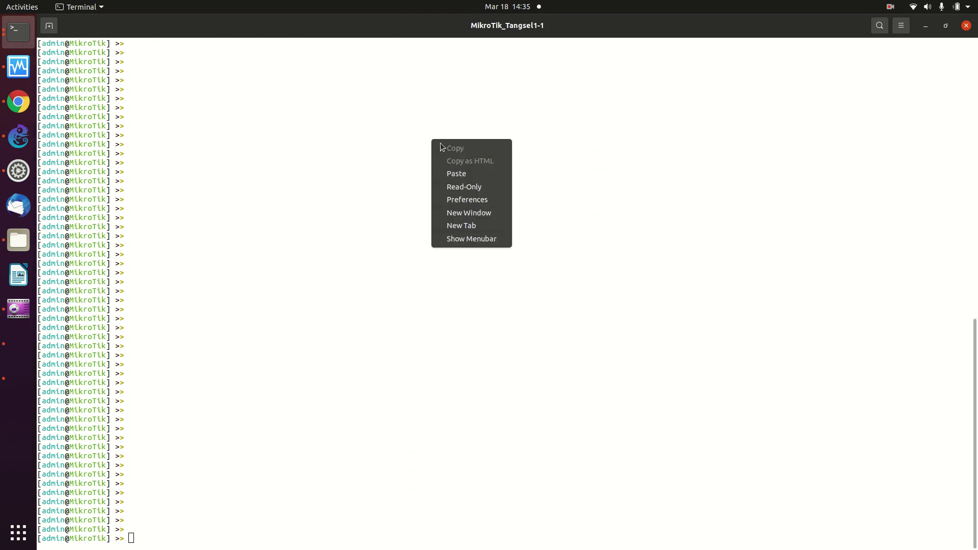
{"action": "left_click", "coordinate": [451, 170]}
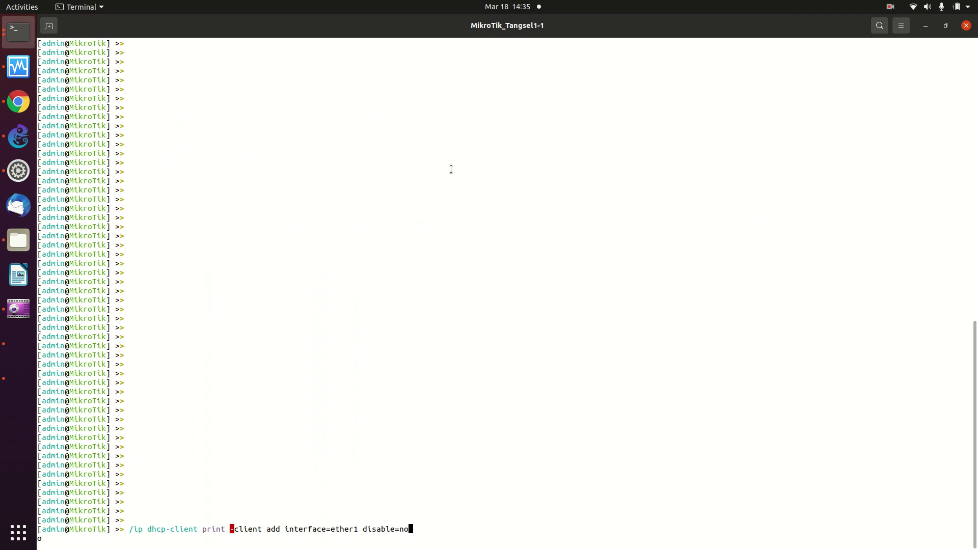
{"action": "key", "text": "Return"}
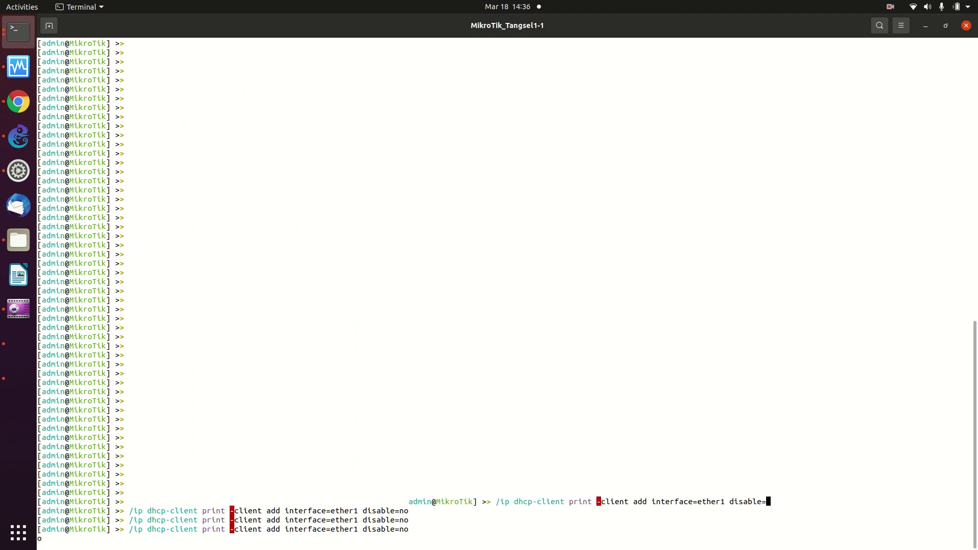
{"action": "type", "text": "no"}
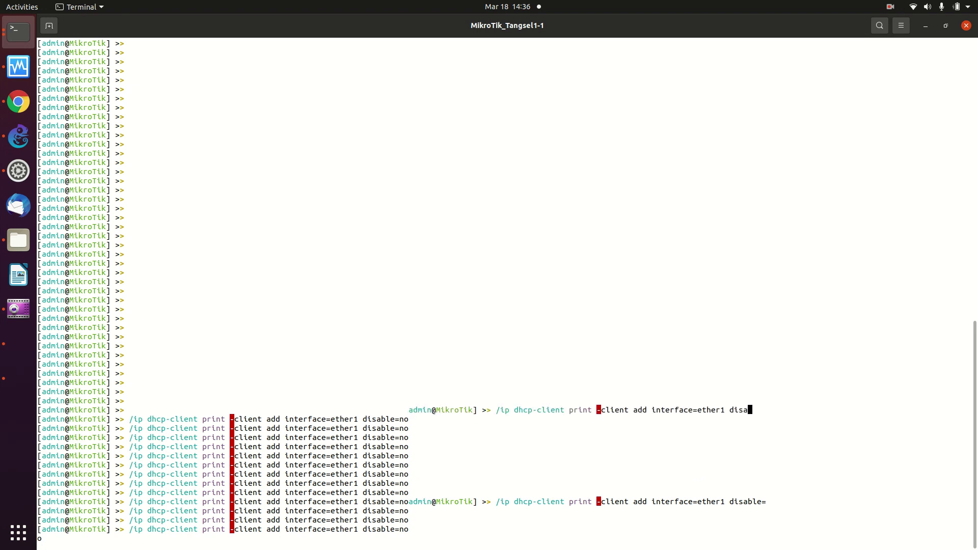
{"action": "key", "text": "Return"}
{"action": "key", "text": "Return"}
{"action": "key", "text": "Return"}
{"action": "key", "text": "Return"}
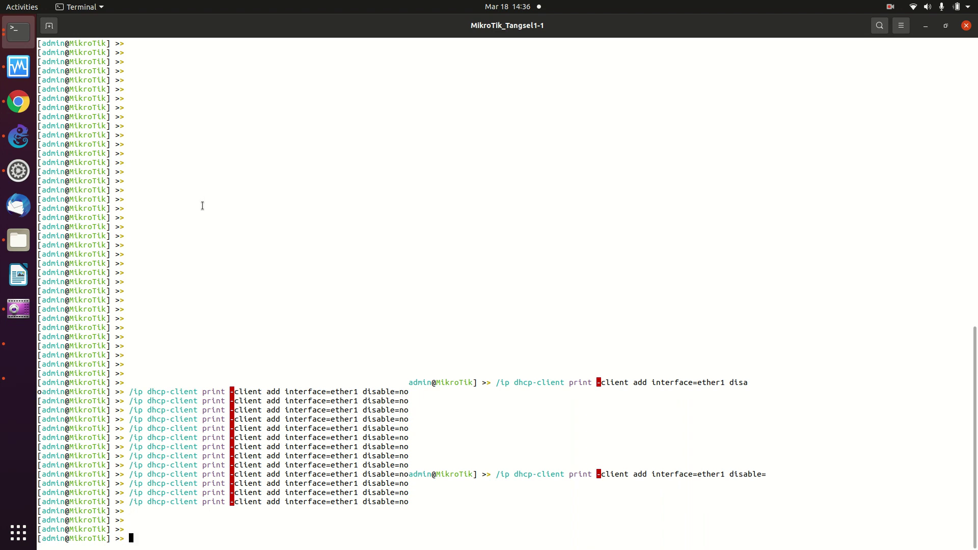
{"action": "key", "text": "Return"}
{"action": "key", "text": "Return"}
{"action": "key", "text": "Return"}
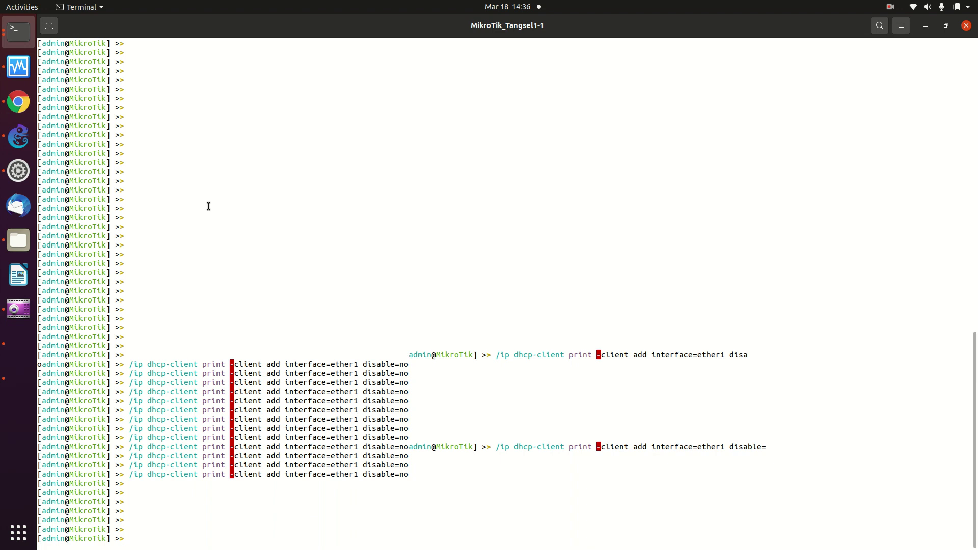
{"action": "key", "text": "Return"}
{"action": "key", "text": "Return"}
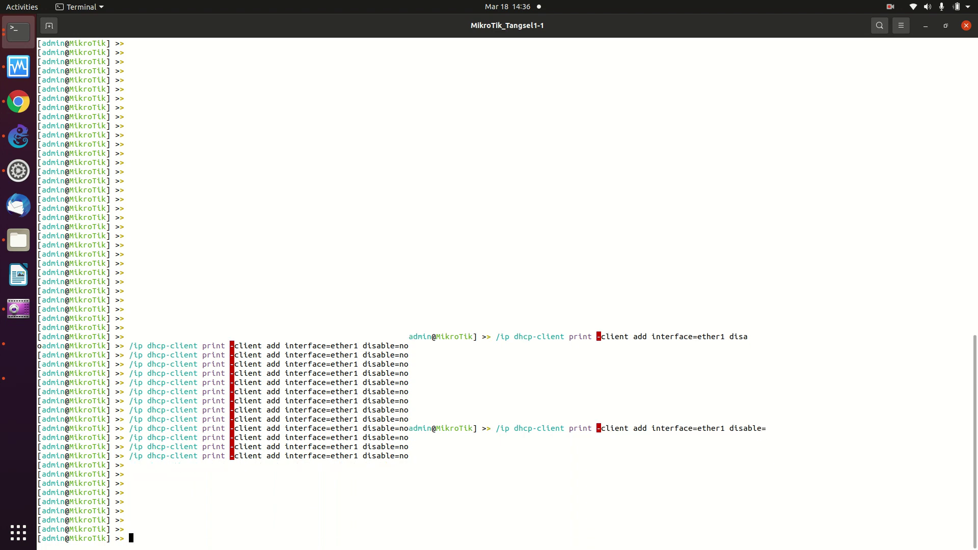
Copy the dhcp-client add command into the router console again, then start erasing the garbled line.
{"action": "left_click", "coordinate": [11, 104]}
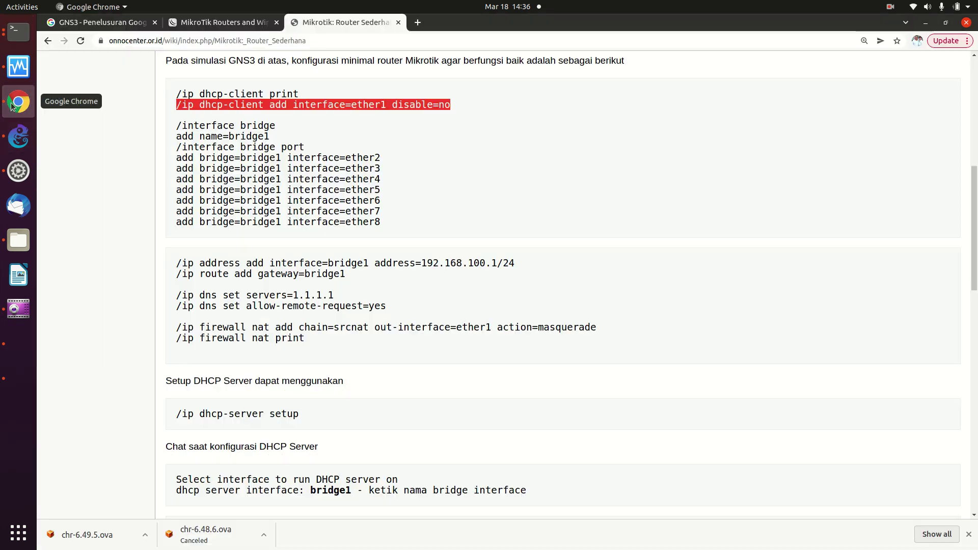
{"action": "right_click", "coordinate": [296, 104]}
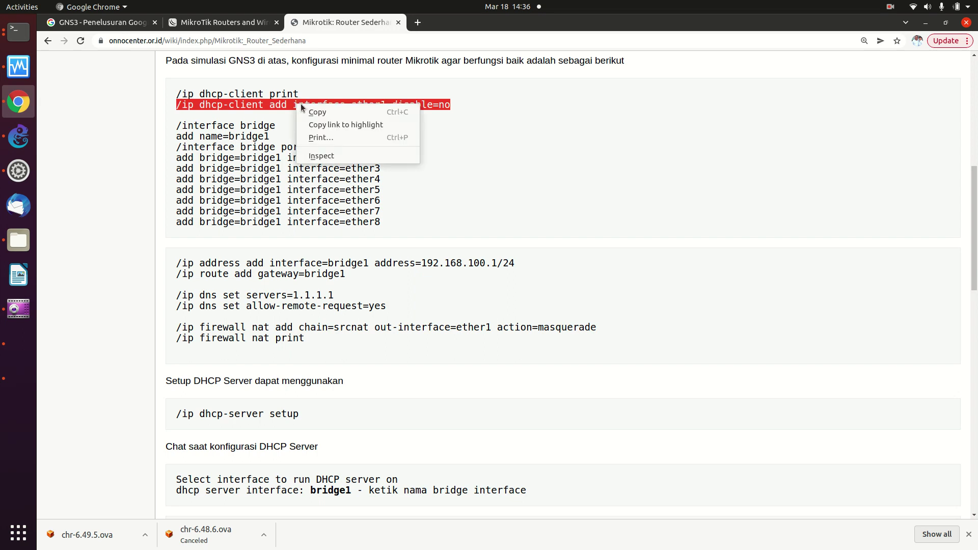
{"action": "left_click", "coordinate": [310, 111]}
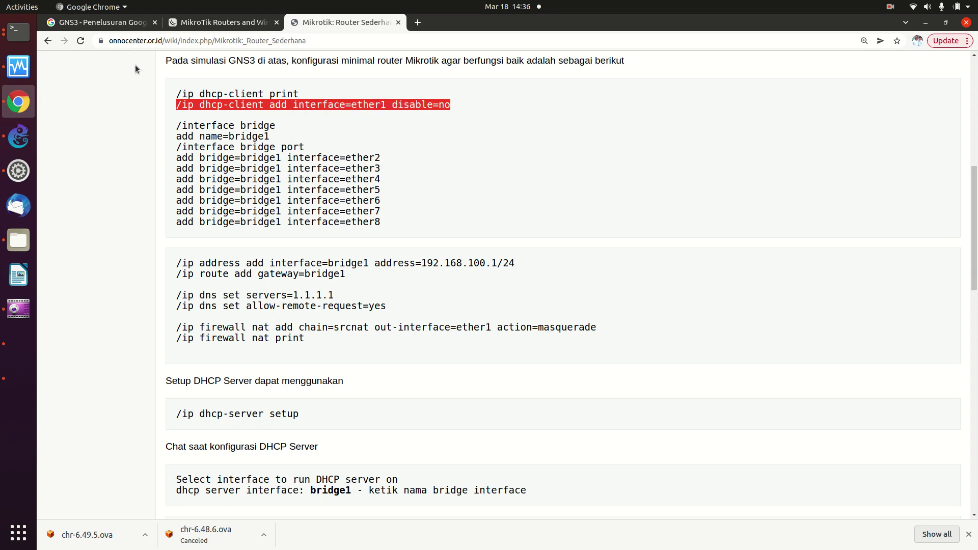
{"action": "left_click", "coordinate": [23, 36]}
{"action": "right_click", "coordinate": [239, 136]}
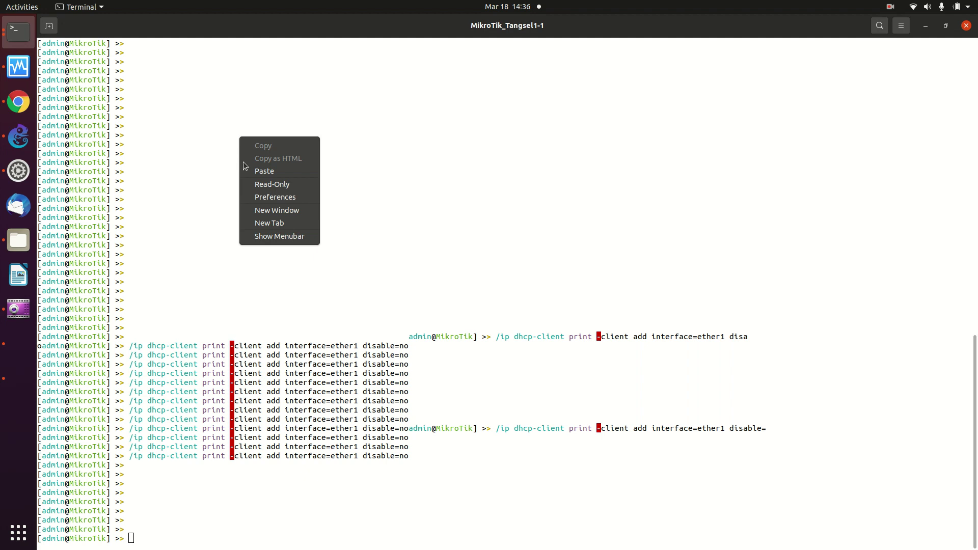
{"action": "left_click", "coordinate": [250, 167]}
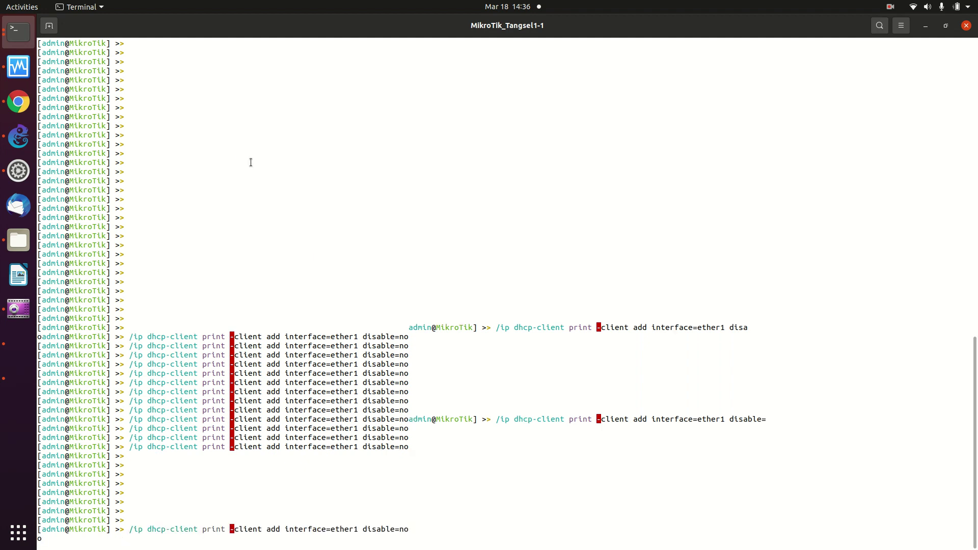
{"action": "key", "text": "Return"}
{"action": "key", "text": "BackSpace"}
{"action": "key", "text": "BackSpace"}
{"action": "key", "text": "BackSpace"}
{"action": "key", "text": "BackSpace"}
{"action": "key", "text": "BackSpace"}
{"action": "key", "text": "BackSpace"}
{"action": "key", "text": "BackSpace"}
{"action": "key", "text": "BackSpace"}
{"action": "key", "text": "BackSpace"}
{"action": "key", "text": "BackSpace"}
{"action": "key", "text": "BackSpace"}
{"action": "key", "text": "BackSpace"}
{"action": "key", "text": "BackSpace"}
{"action": "key", "text": "BackSpace"}
{"action": "key", "text": "BackSpace"}
{"action": "key", "text": "BackSpace"}
{"action": "key", "text": "BackSpace"}
{"action": "key", "text": "BackSpace"}
{"action": "key", "text": "BackSpace"}
{"action": "key", "text": "BackSpace"}
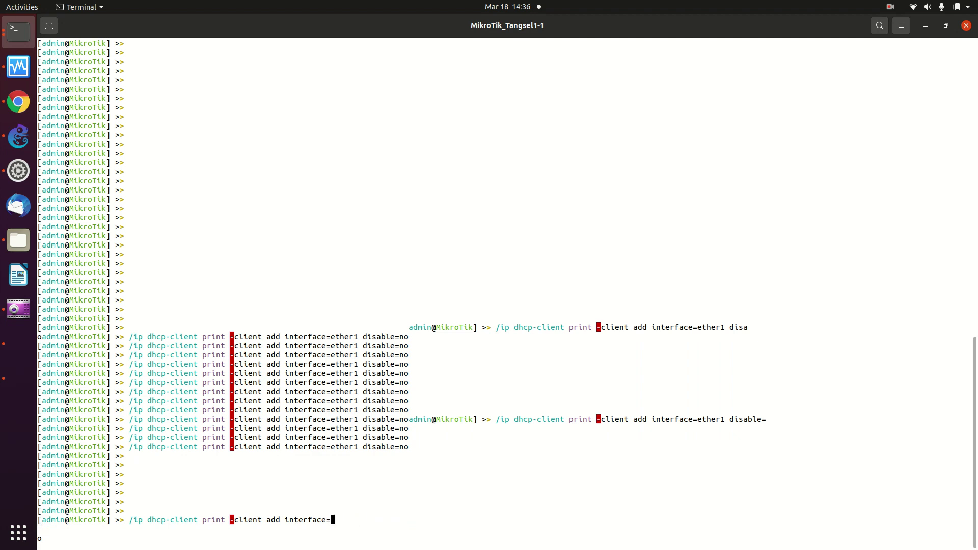
Run /system reset-configuration, confirm with y, and close the console window.
{"action": "type", "text": "/system s"}
{"action": "key", "text": "BackSpace"}
{"action": "key", "text": "BackSpace"}
{"action": "type", "text": "reset-configuration"}
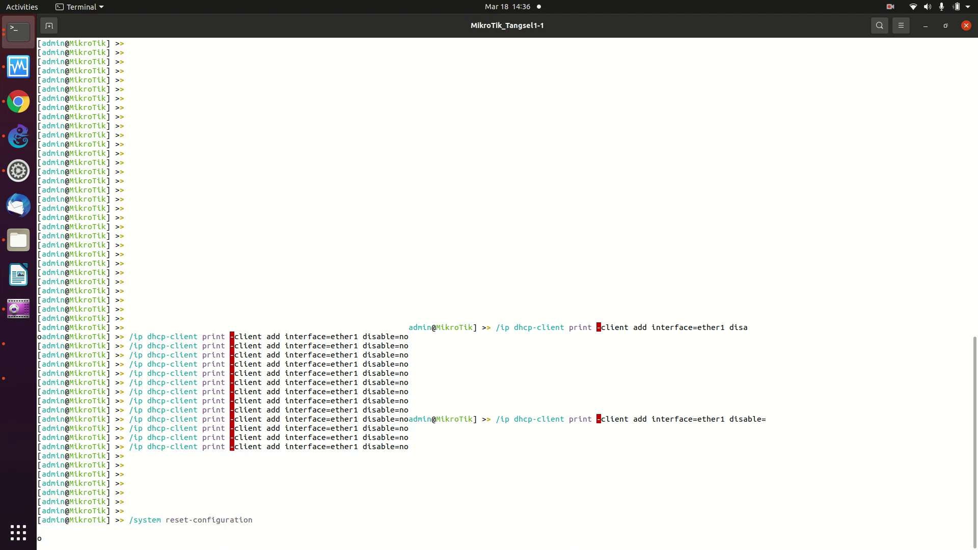
{"action": "key", "text": "Return"}
{"action": "type", "text": "y"}
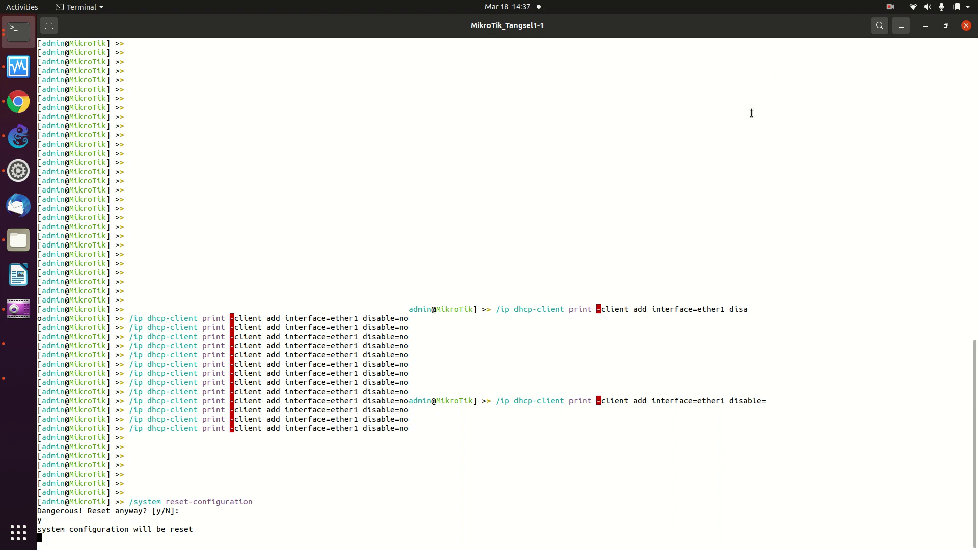
{"action": "left_click", "coordinate": [966, 26]}
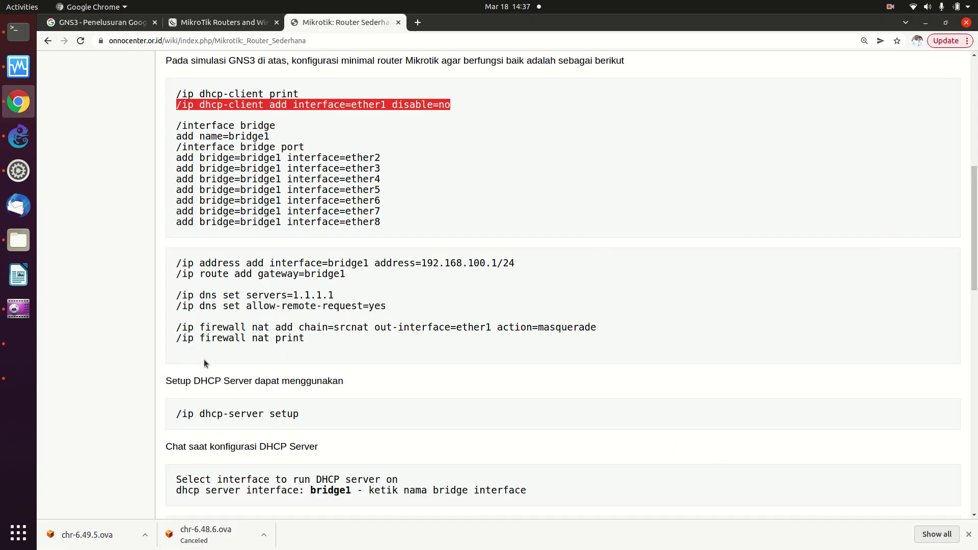
Remove every entry from Chrome's full Downloads list, then go back to the Mikrotik: Router Sederhana tab.
{"action": "left_click", "coordinate": [940, 534]}
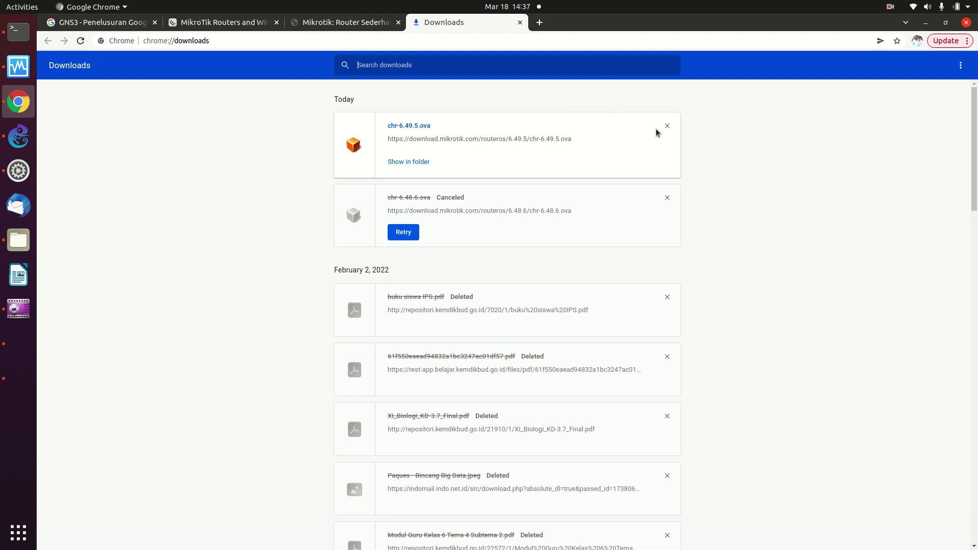
{"action": "double_click", "coordinate": [665, 129]}
{"action": "triple_click", "coordinate": [665, 130]}
{"action": "double_click", "coordinate": [664, 130]}
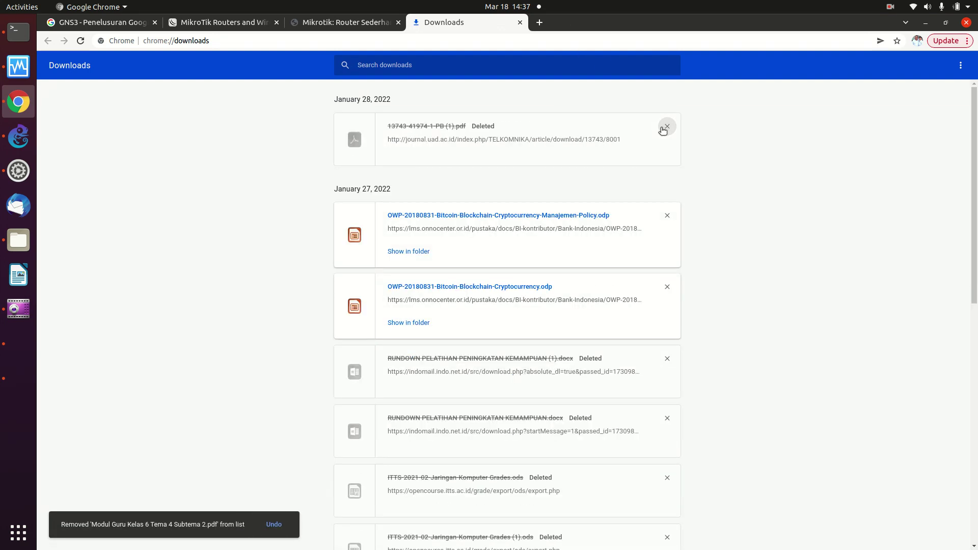
{"action": "double_click", "coordinate": [663, 130]}
{"action": "triple_click", "coordinate": [663, 131]}
{"action": "double_click", "coordinate": [663, 130]}
{"action": "triple_click", "coordinate": [663, 131]}
{"action": "double_click", "coordinate": [663, 131]}
{"action": "double_click", "coordinate": [663, 130]}
{"action": "triple_click", "coordinate": [663, 130]}
{"action": "triple_click", "coordinate": [663, 130]}
{"action": "triple_click", "coordinate": [663, 131]}
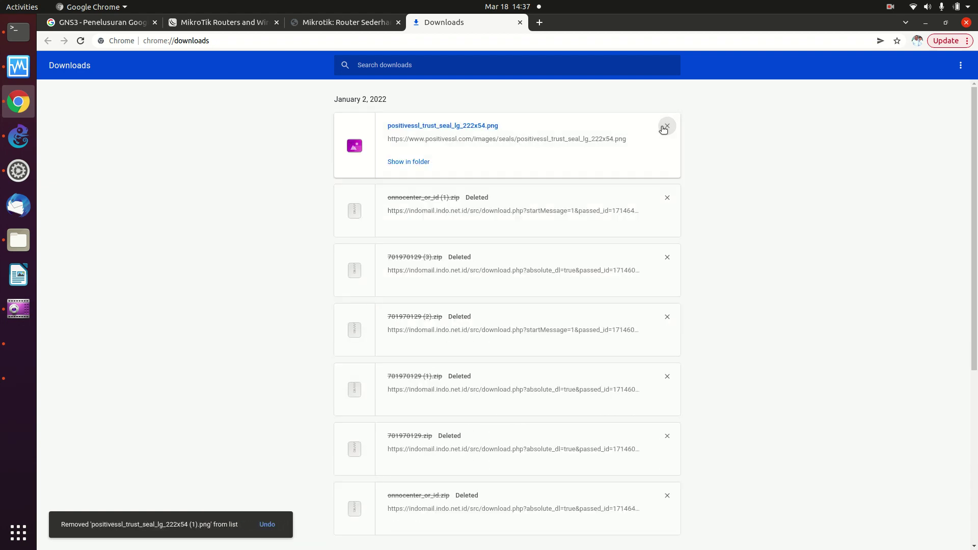
{"action": "double_click", "coordinate": [663, 131]}
{"action": "triple_click", "coordinate": [663, 130]}
{"action": "triple_click", "coordinate": [663, 131]}
{"action": "triple_click", "coordinate": [663, 130]}
{"action": "triple_click", "coordinate": [663, 131]}
{"action": "triple_click", "coordinate": [663, 130]}
{"action": "triple_click", "coordinate": [663, 130]}
{"action": "double_click", "coordinate": [663, 131]}
{"action": "left_click", "coordinate": [663, 130]}
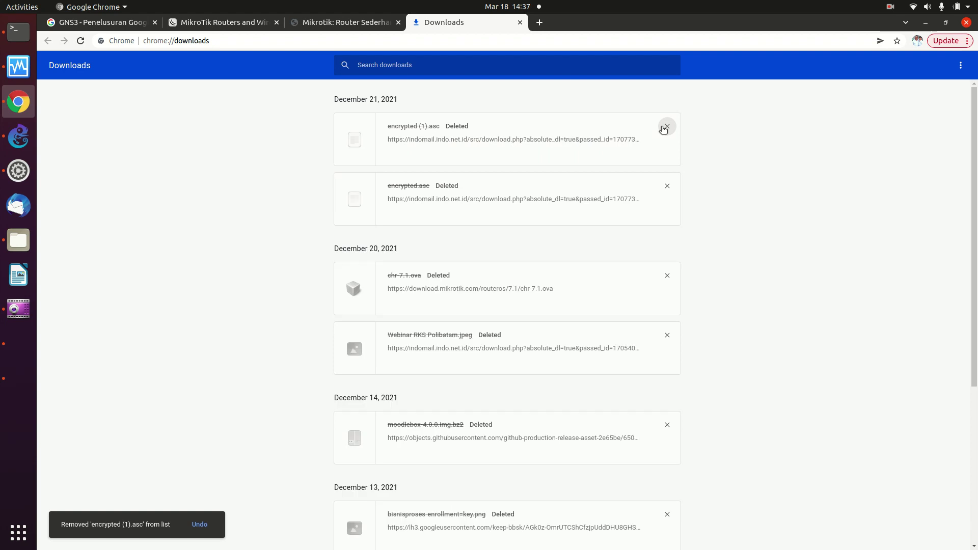
{"action": "triple_click", "coordinate": [663, 131]}
{"action": "triple_click", "coordinate": [663, 131]}
{"action": "double_click", "coordinate": [663, 130]}
{"action": "triple_click", "coordinate": [663, 130]}
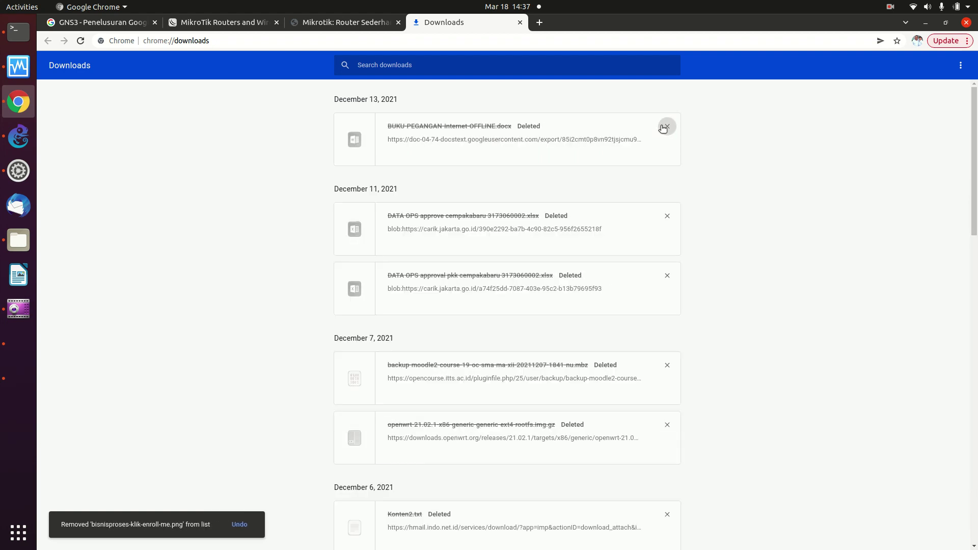
{"action": "double_click", "coordinate": [663, 131]}
{"action": "triple_click", "coordinate": [663, 130]}
{"action": "double_click", "coordinate": [663, 131]}
{"action": "triple_click", "coordinate": [663, 130]}
{"action": "triple_click", "coordinate": [663, 131]}
{"action": "triple_click", "coordinate": [663, 130]}
{"action": "triple_click", "coordinate": [663, 130]}
{"action": "triple_click", "coordinate": [663, 130]}
{"action": "double_click", "coordinate": [663, 130]}
{"action": "triple_click", "coordinate": [663, 128]}
{"action": "triple_click", "coordinate": [663, 128]}
{"action": "double_click", "coordinate": [663, 128]}
{"action": "triple_click", "coordinate": [663, 128]}
{"action": "triple_click", "coordinate": [663, 129]}
{"action": "triple_click", "coordinate": [663, 129]}
{"action": "triple_click", "coordinate": [663, 129]}
{"action": "triple_click", "coordinate": [663, 128]}
{"action": "triple_click", "coordinate": [663, 128]}
{"action": "triple_click", "coordinate": [663, 128]}
{"action": "triple_click", "coordinate": [663, 128]}
{"action": "triple_click", "coordinate": [663, 128]}
{"action": "left_click", "coordinate": [663, 129]}
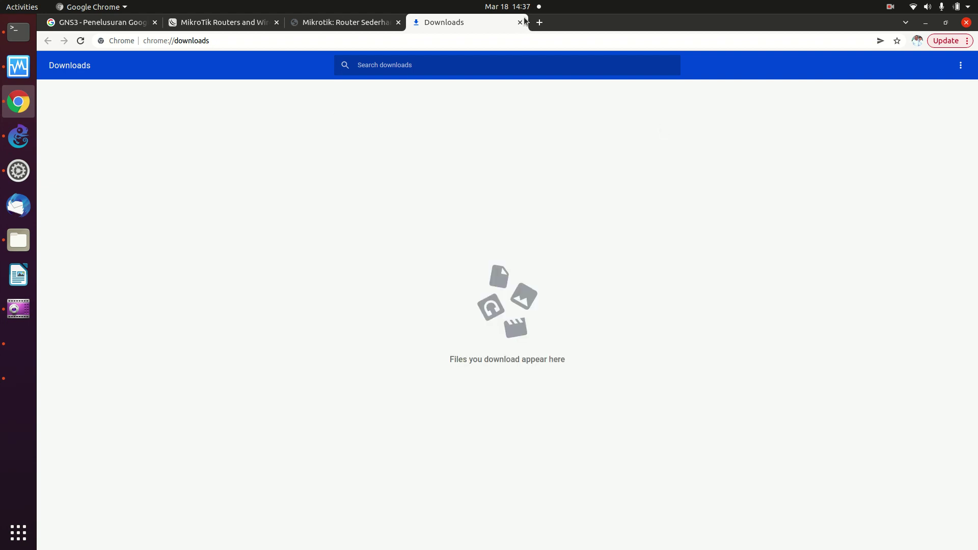
{"action": "left_click", "coordinate": [313, 26]}
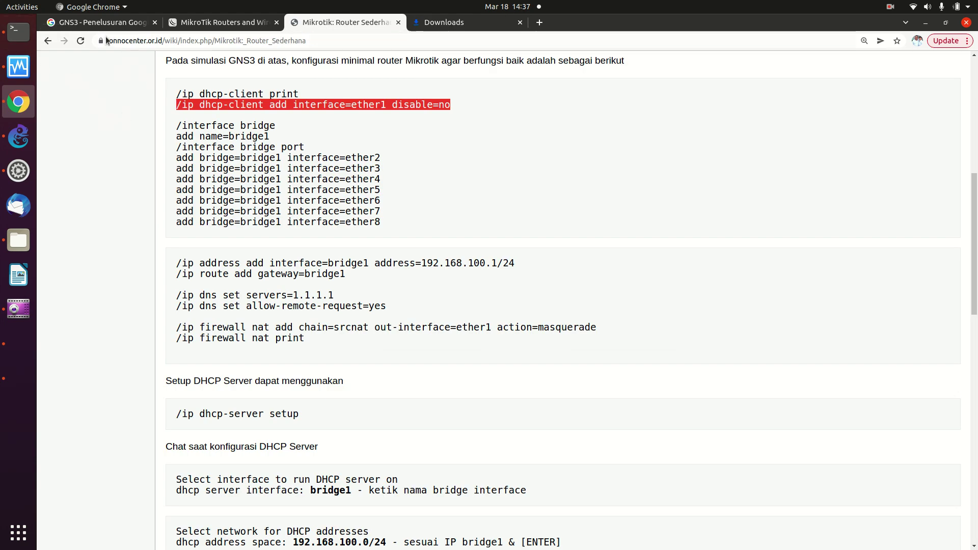
Reload the tutorial page and open a GNS3 console on the MikroTik_Tangsel1-1 router.
{"action": "left_click", "coordinate": [83, 43]}
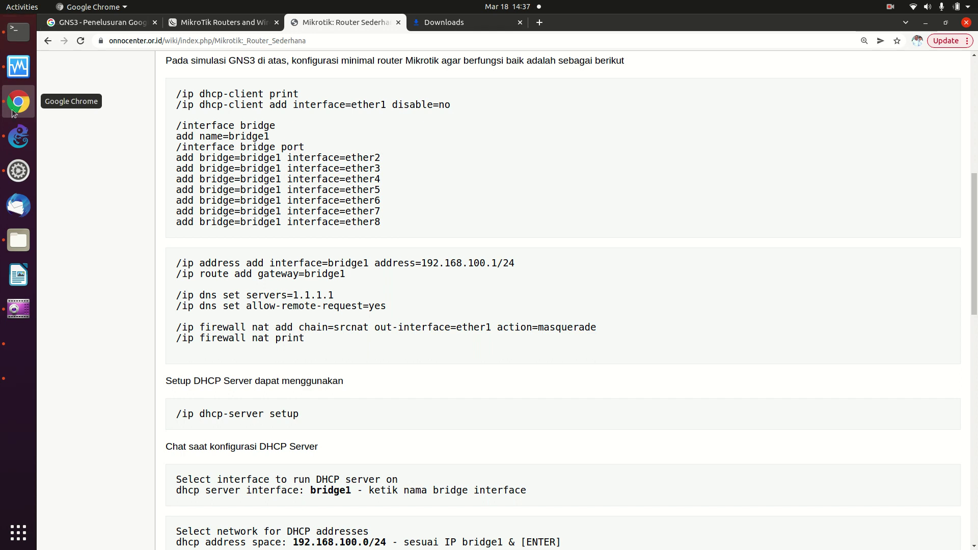
{"action": "left_click", "coordinate": [18, 137]}
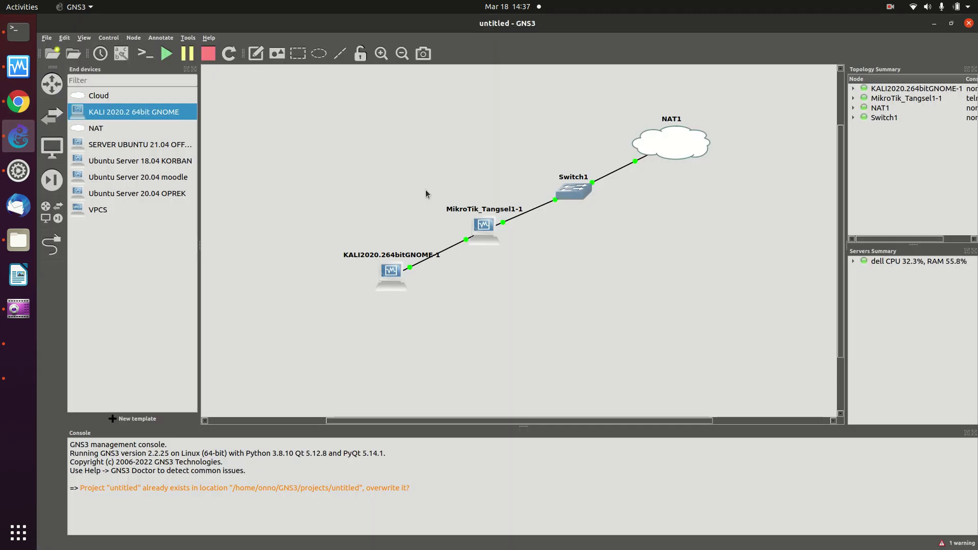
{"action": "right_click", "coordinate": [488, 227]}
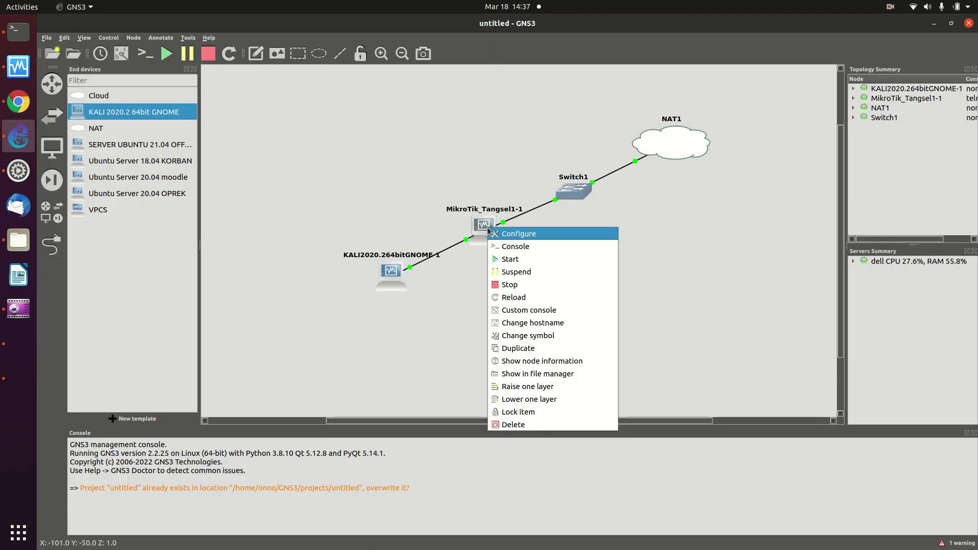
{"action": "left_click", "coordinate": [511, 245]}
Log in to the reset router as admin, skipping the new-password prompt.
{"action": "type", "text": "admin"}
{"action": "key", "text": "Return"}
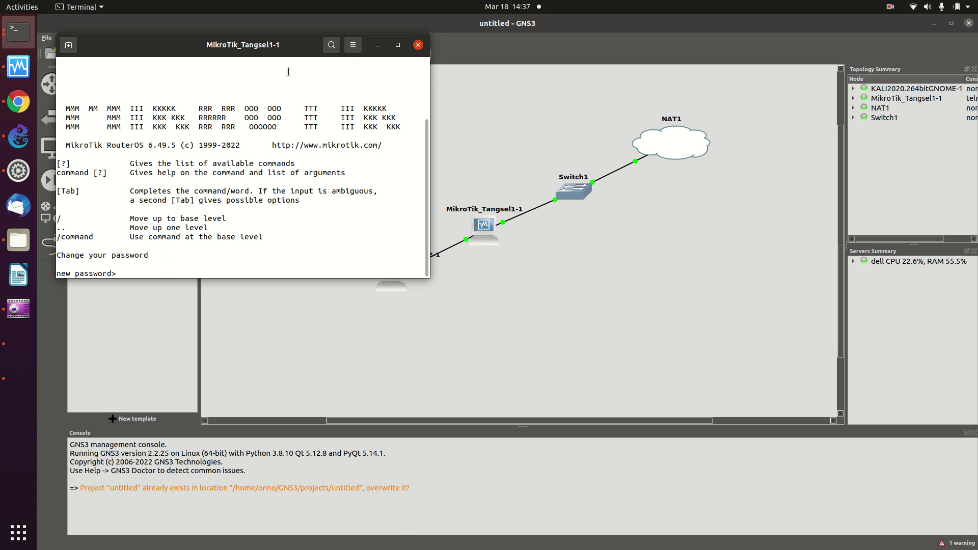
{"action": "key", "text": "Return"}
{"action": "key", "text": "Return"}
{"action": "key", "text": "Return"}
{"action": "key", "text": "Return"}
{"action": "key", "text": "Return"}
{"action": "key", "text": "Return"}
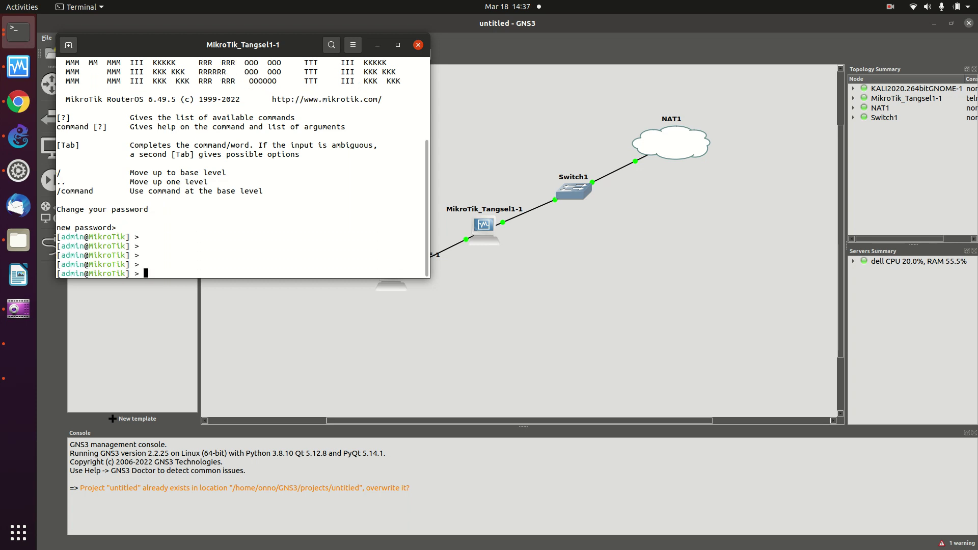
Copy the /ip dhcp-client add command line from the OnnoWiki tutorial.
{"action": "left_click", "coordinate": [18, 104]}
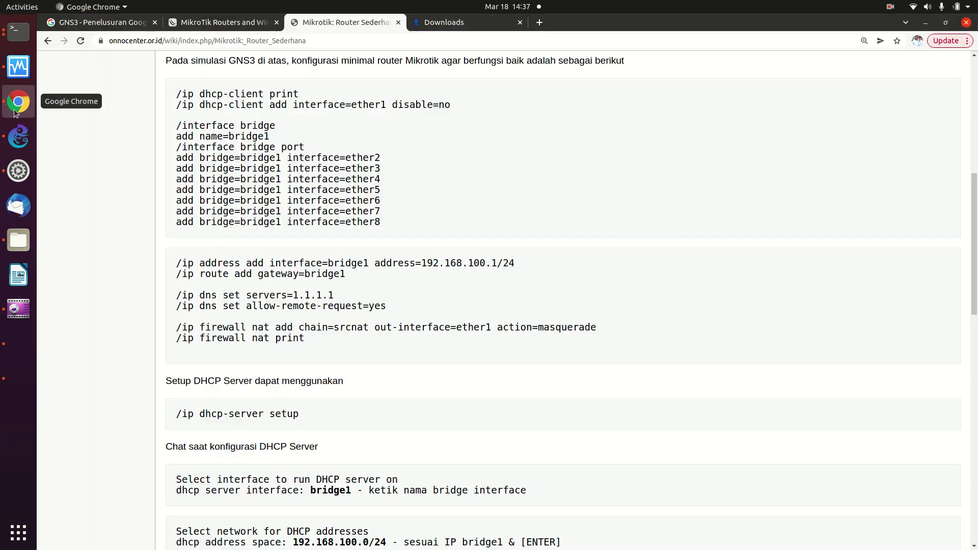
{"action": "triple_click", "coordinate": [176, 107]}
{"action": "right_click", "coordinate": [215, 104]}
{"action": "left_click", "coordinate": [231, 115]}
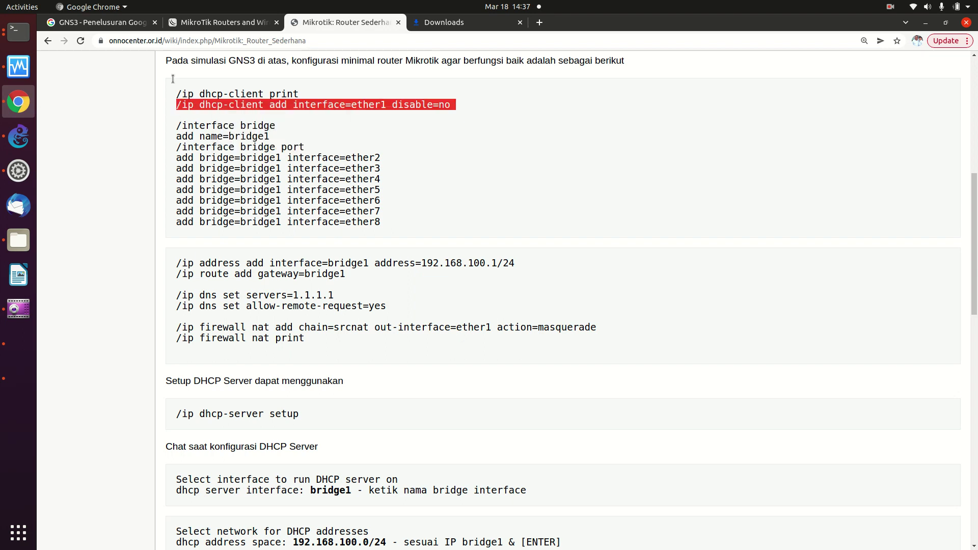
Paste and run it in the MikroTik console, which reports the ether1 dhcp-client already exists.
{"action": "left_click", "coordinate": [18, 31]}
{"action": "right_click", "coordinate": [368, 156]}
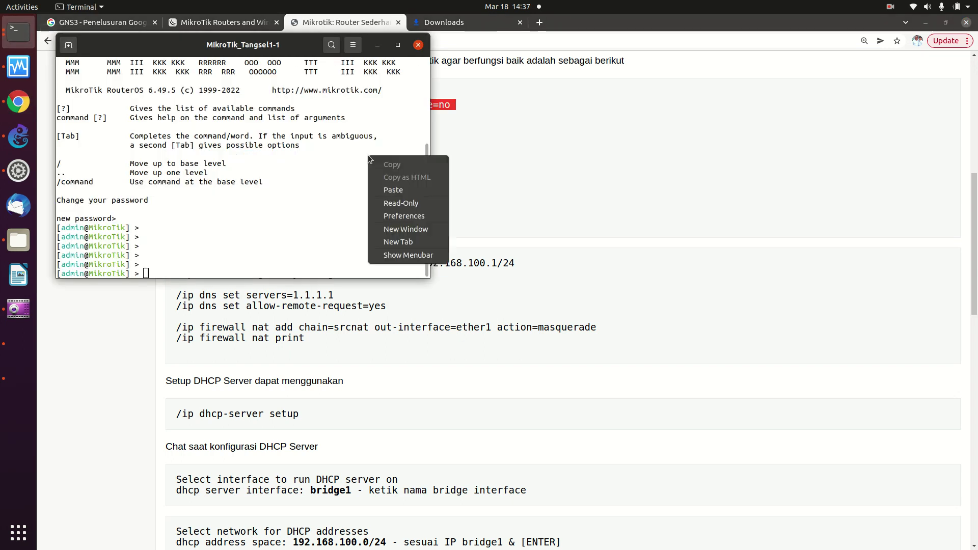
{"action": "left_click", "coordinate": [386, 188]}
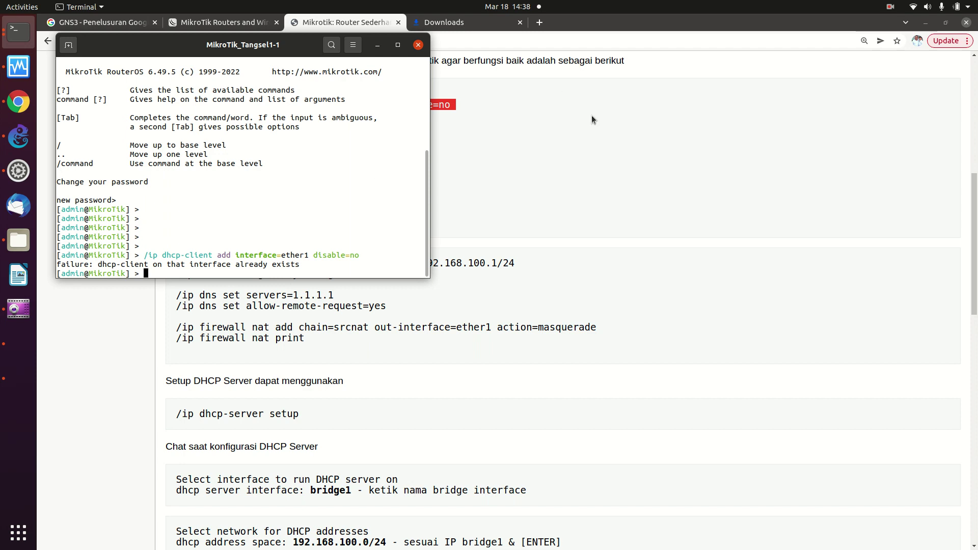
{"action": "left_click", "coordinate": [541, 119]}
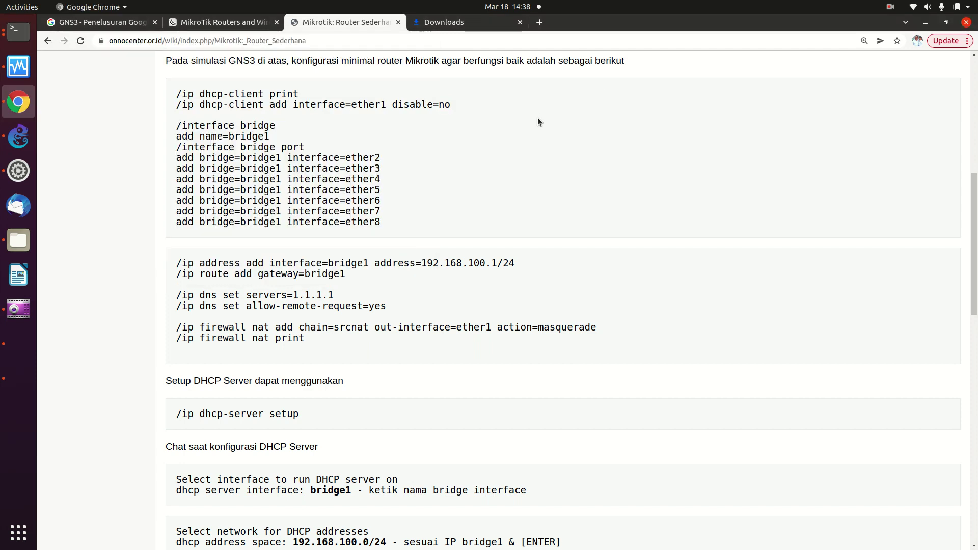